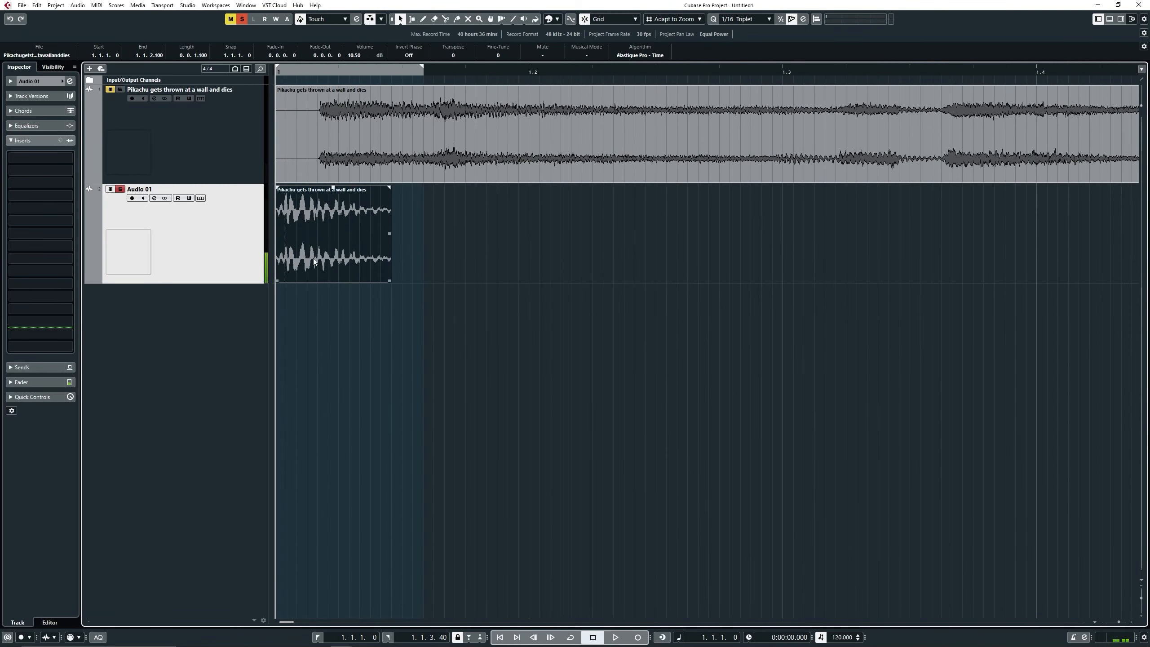
- Add a fade-out of about 0.0.0.82 to the end of the short clip on the Audio 01 track
drag(277, 280, 318, 273)
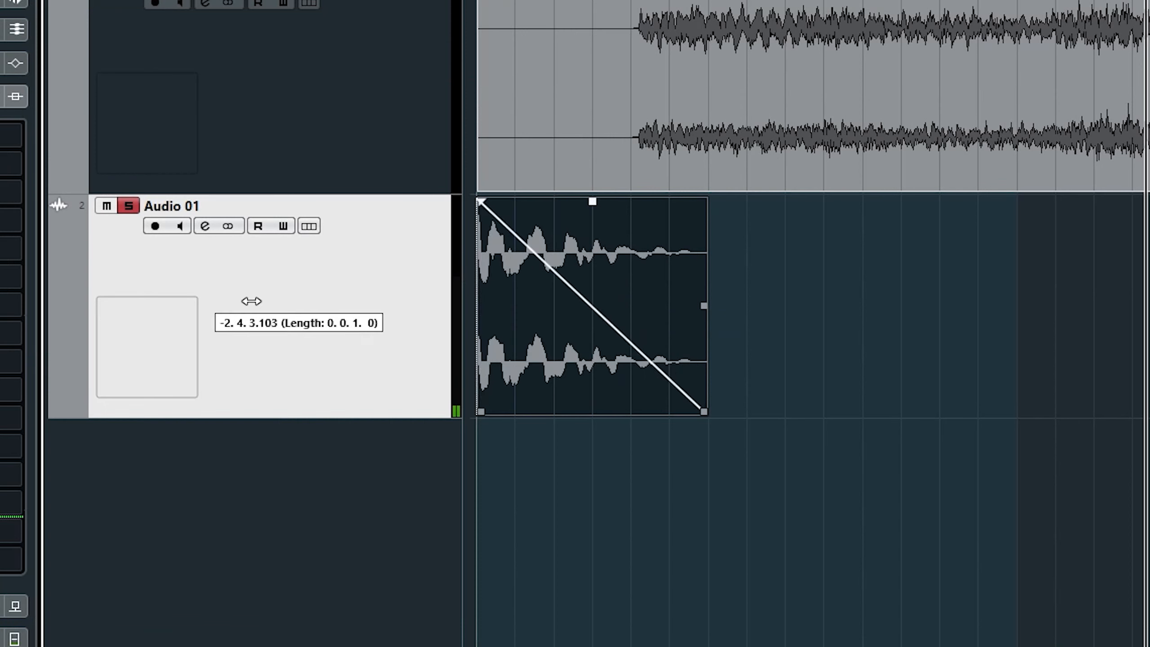
drag(251, 301, 667, 221)
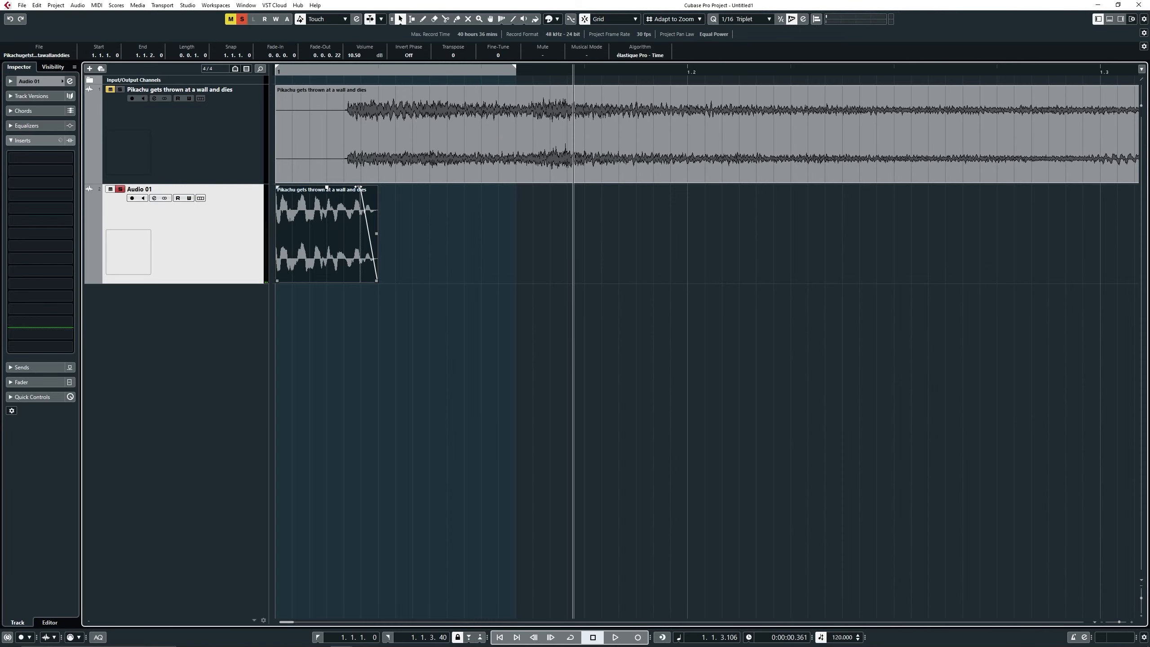
drag(358, 186, 326, 288)
key(KP_Decimal)
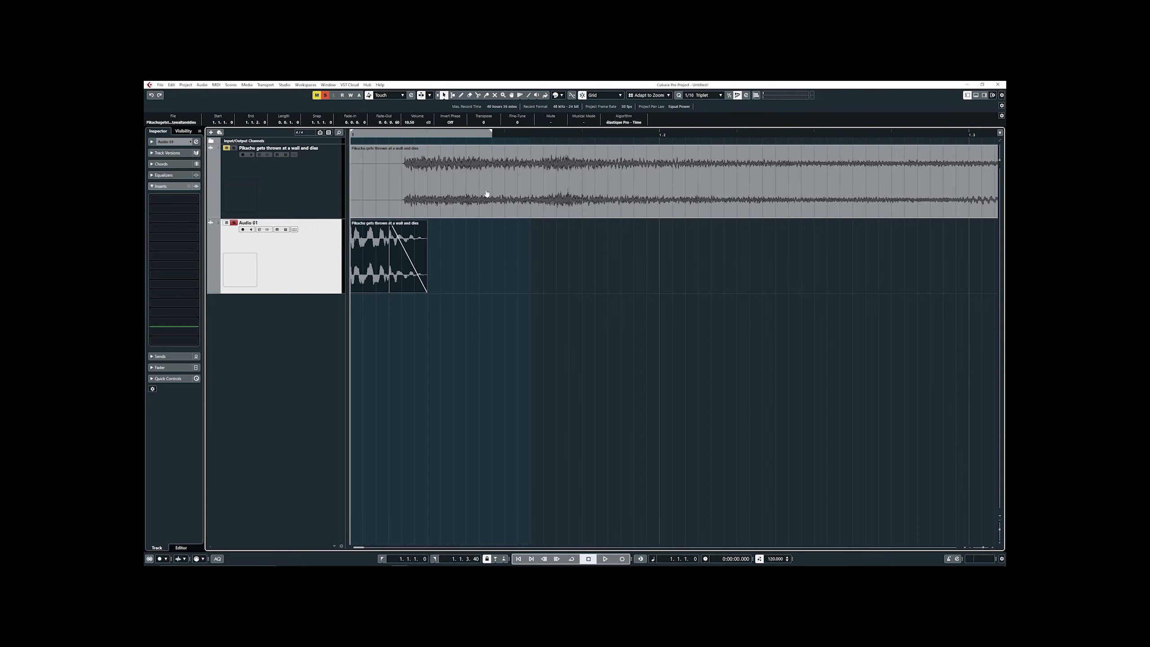
- Extend the end of the loop range to 1.2.1.0 and turn on cycle playback
drag(506, 194, 506, 195)
key(g)
key(g)
key(g)
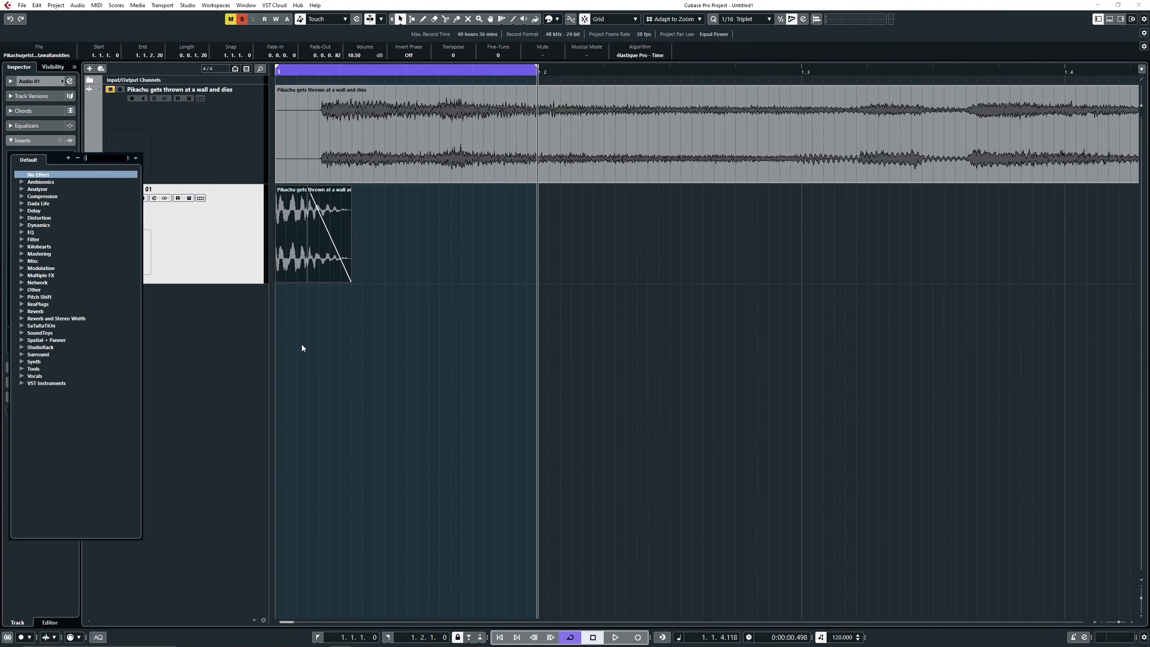
- Insert CamelPhat3 as the first effect on the Audio 01 track and move its window clear of the arrangement's centre
text(camel)
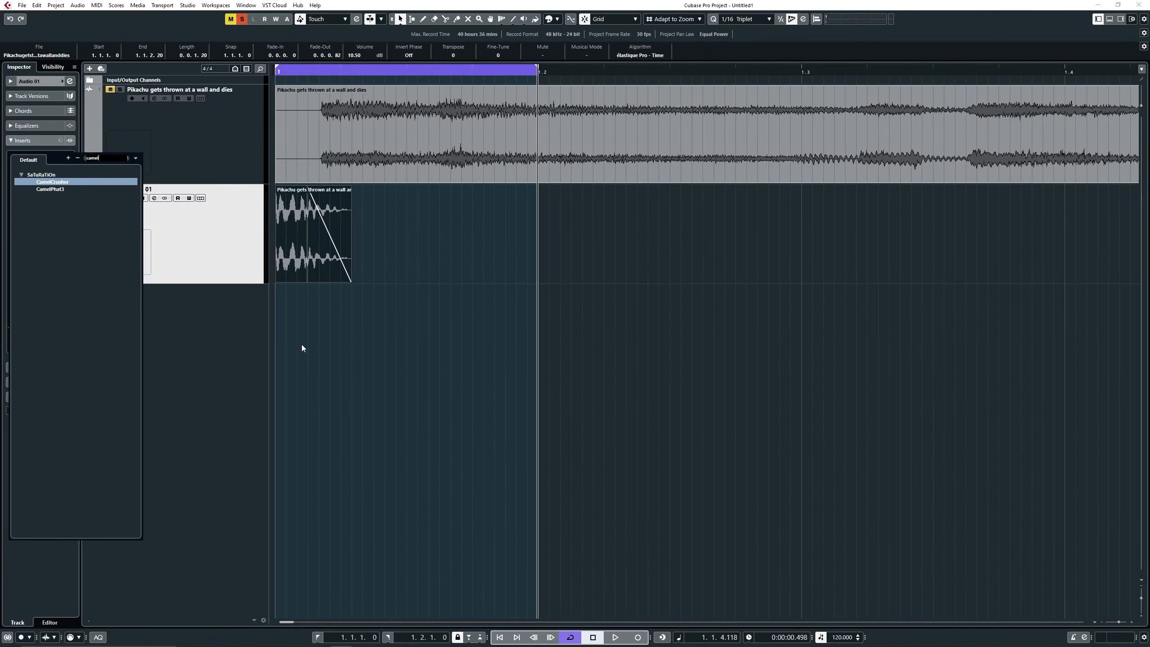
key(Down)
key(Return)
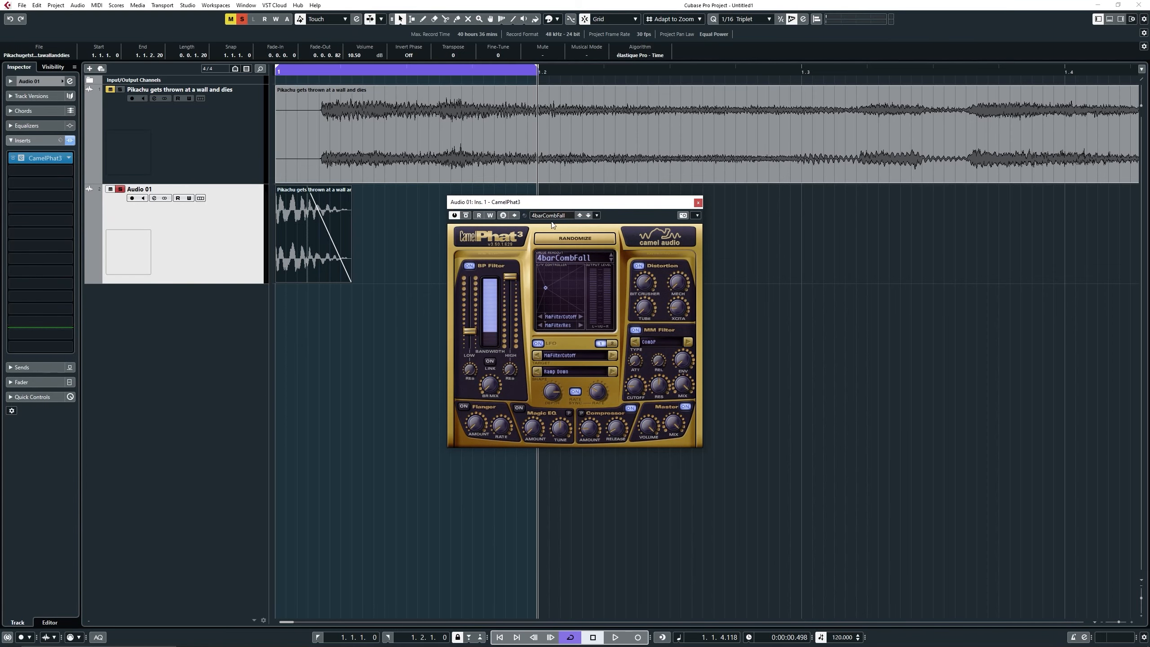
drag(560, 205, 430, 171)
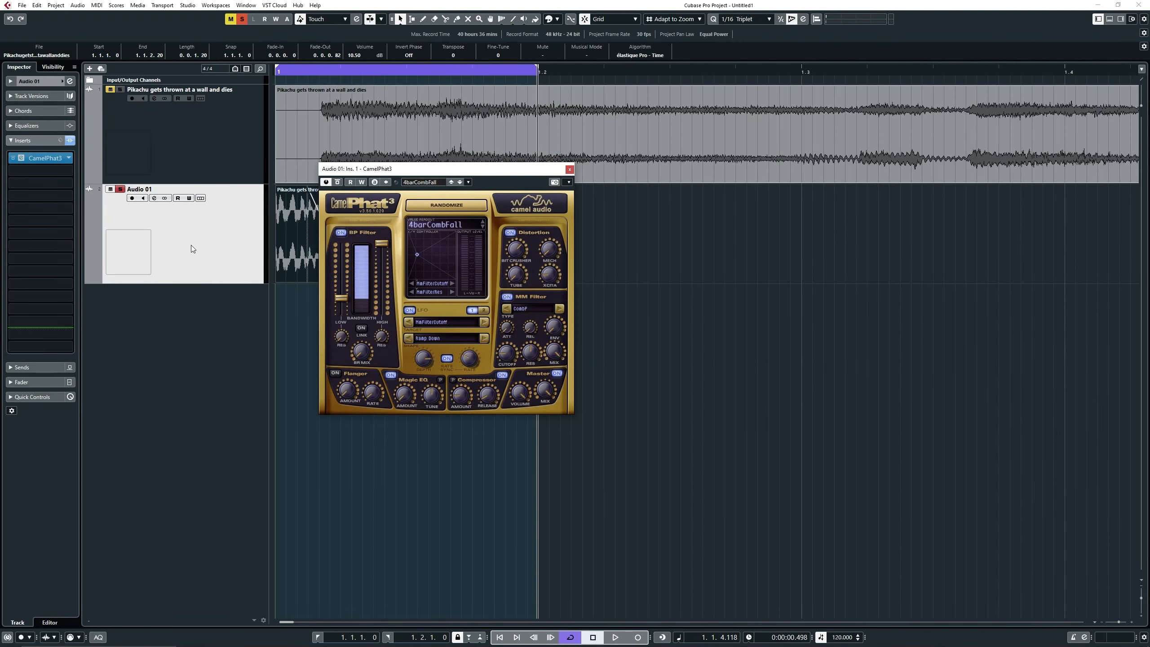
- Insert LoopMash FX after CamelPhat3 on the Audio 01 track and place its window beside the CamelPhat3 window
click(44, 157)
text(loop)
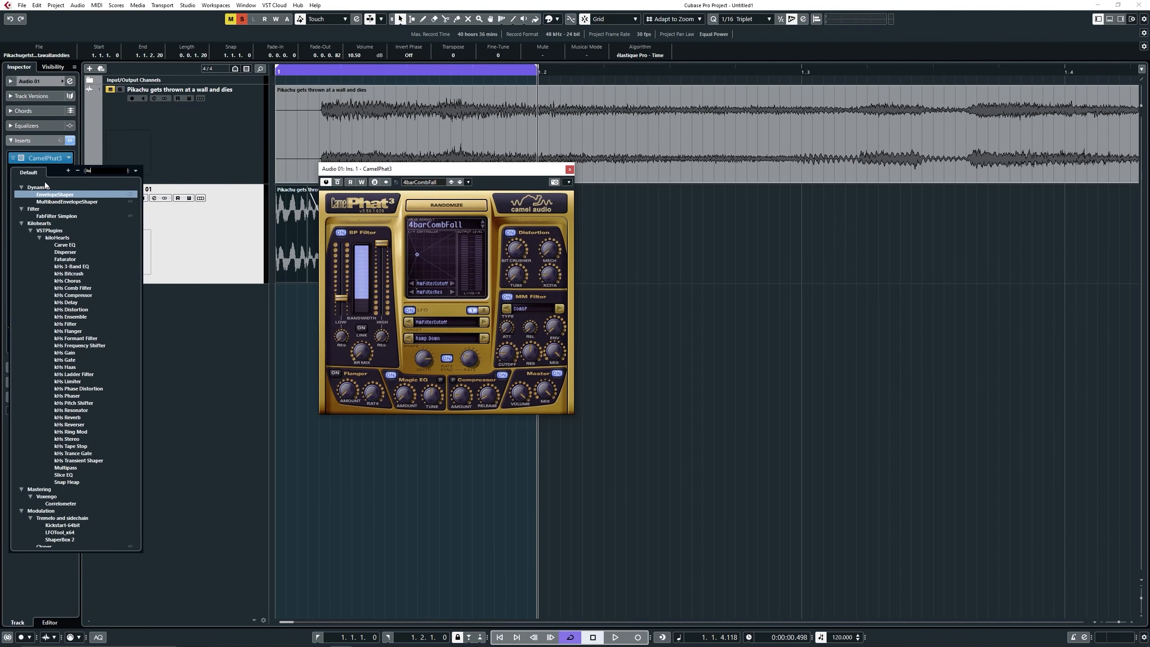
key(Return)
key(Return)
drag(556, 232, 824, 252)
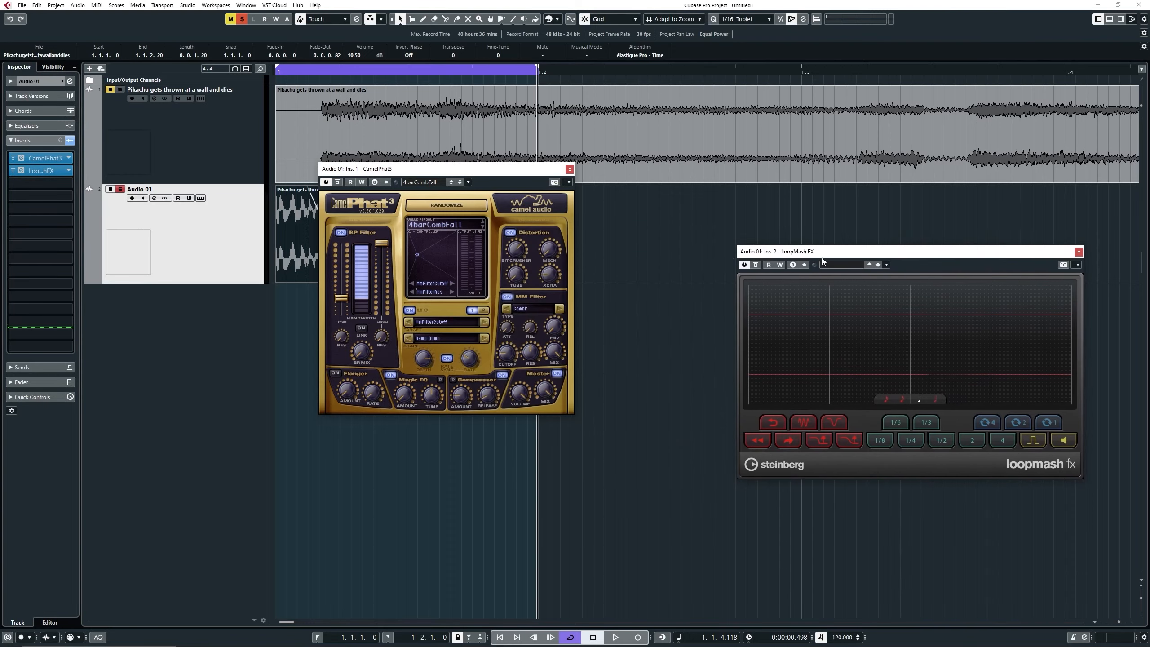
- Load the blank preset in CamelPhat3 and audition the looped clip through it
click(340, 182)
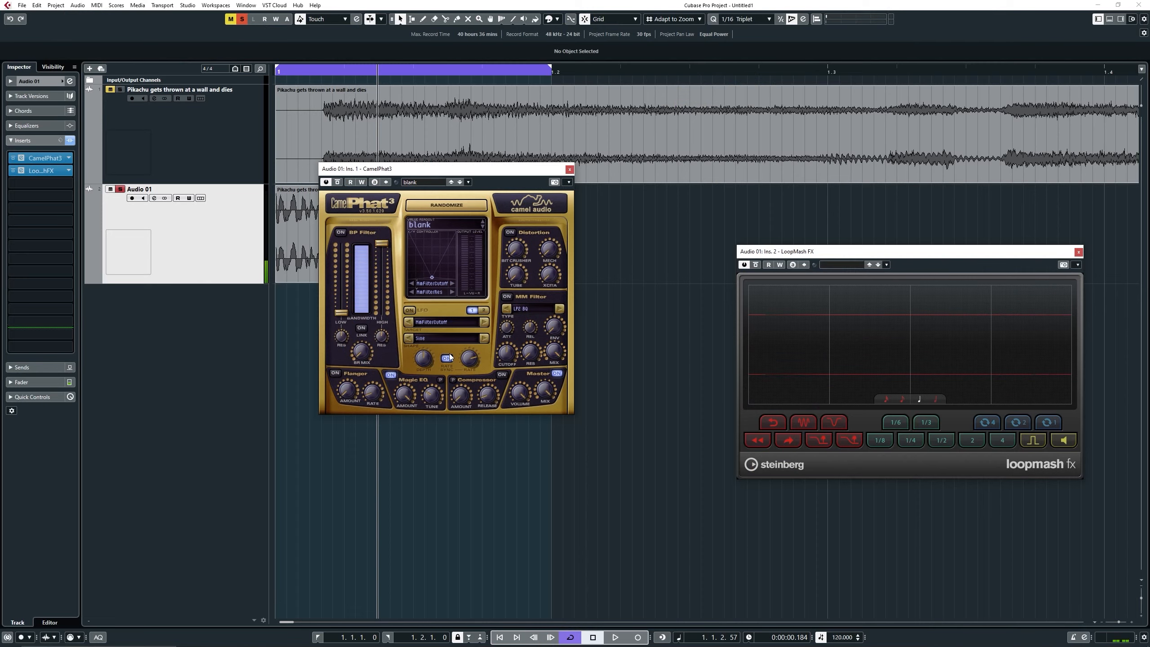
key(space)
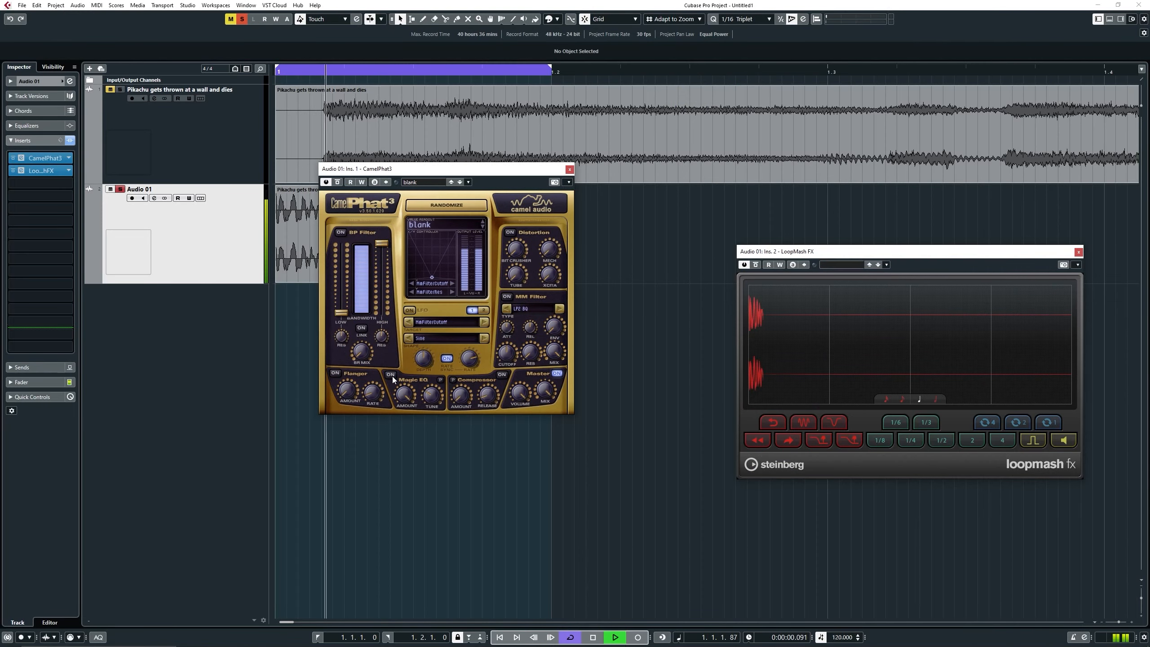
key(space)
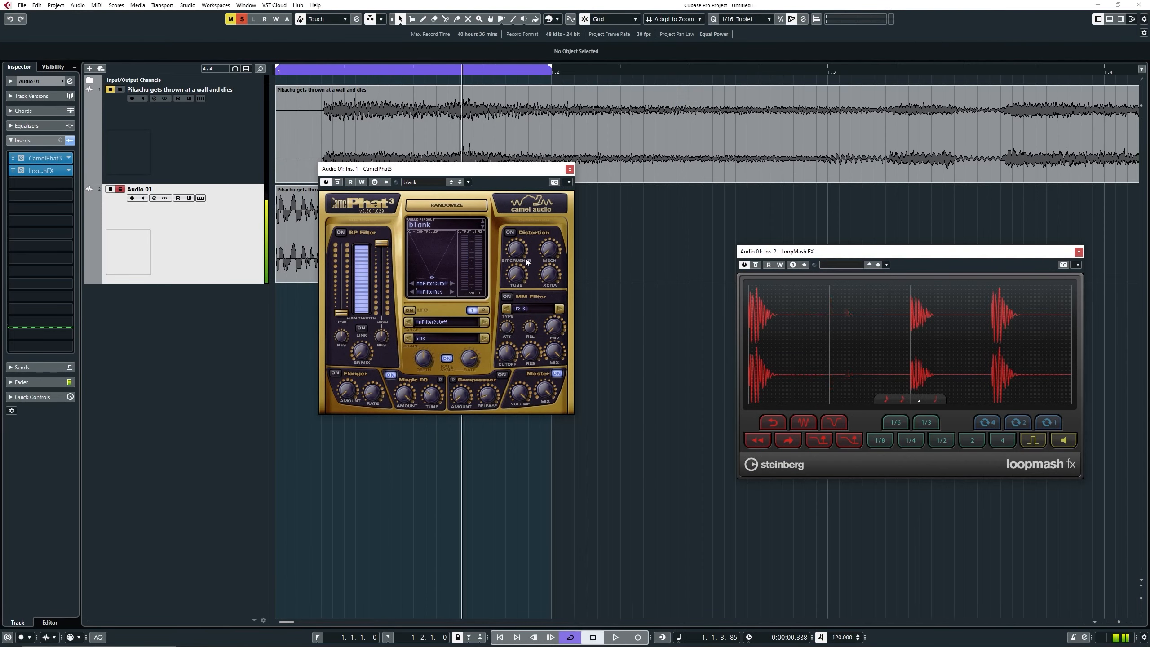
- Add the GClip plug-in to the Audio 01 effects chain ahead of LoopMash FX
click(53, 155)
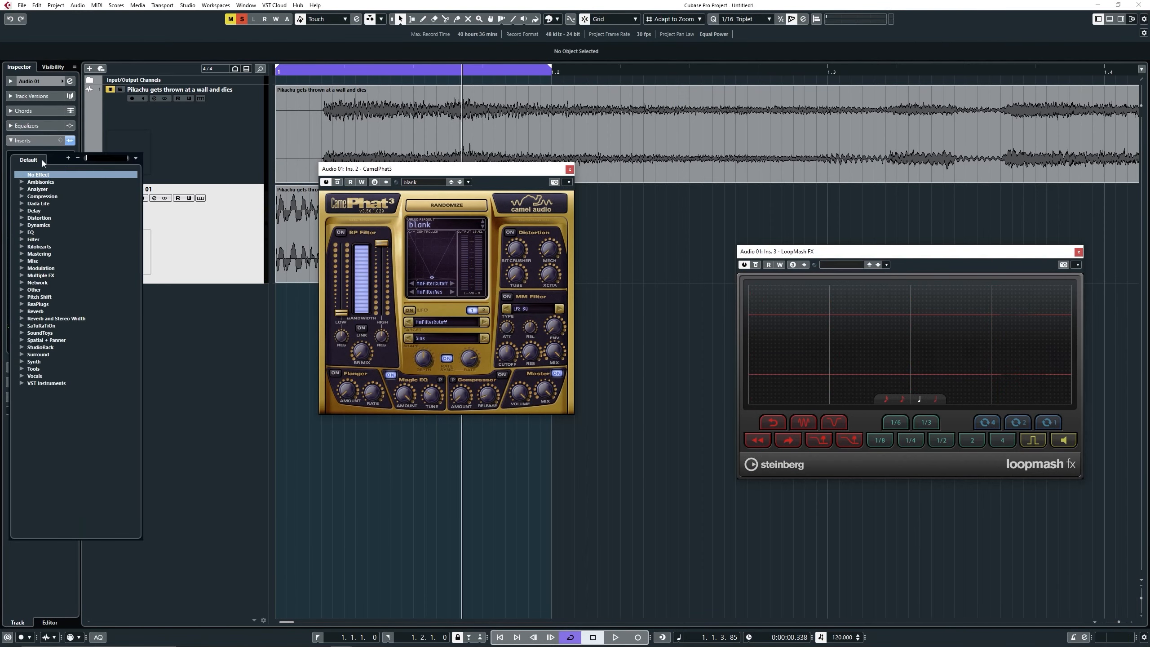
text(g)
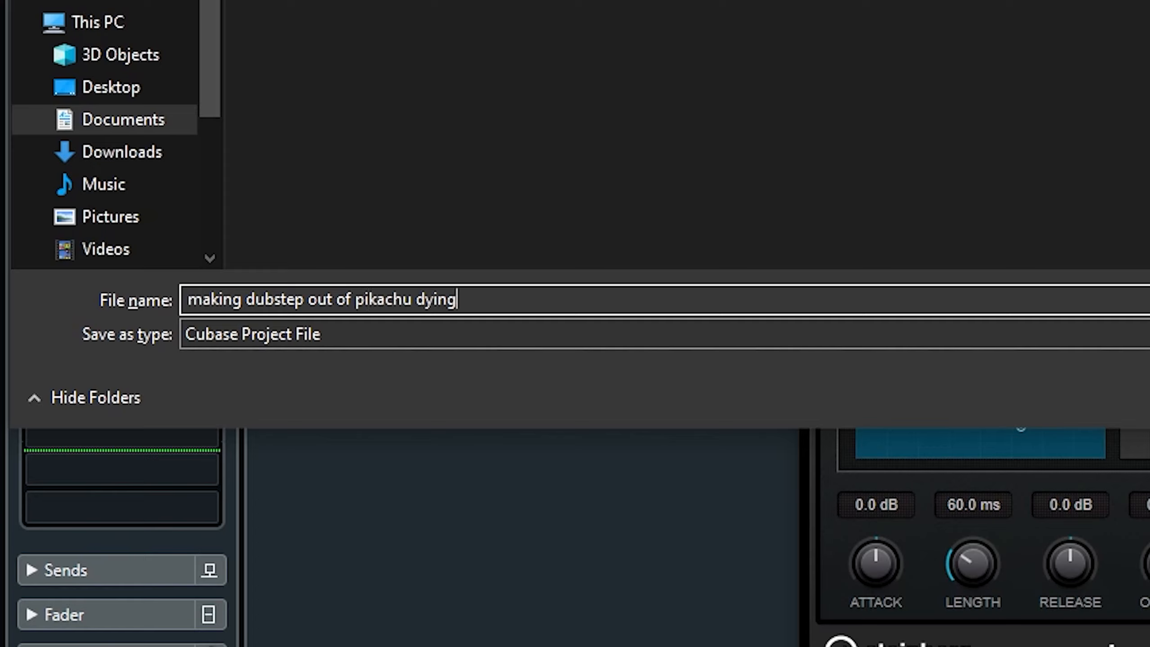
- Save the project as "making dubstep out of pikachu dying (when will my suffering end)"
text((when will my)
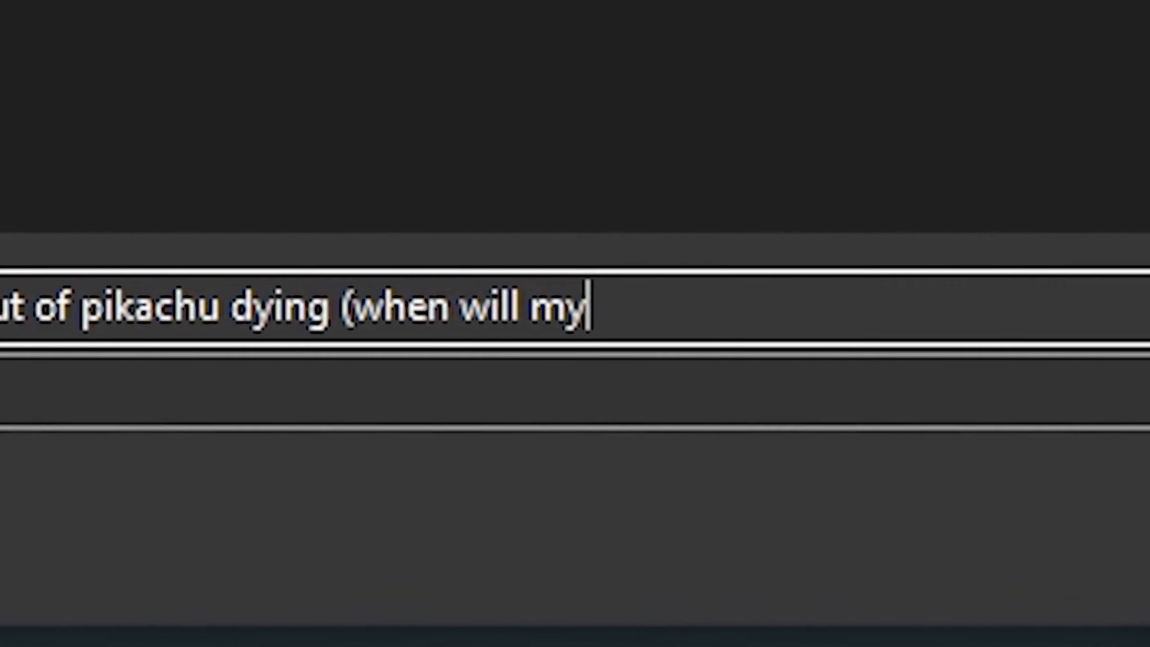
text( suffering end))
key(Return)
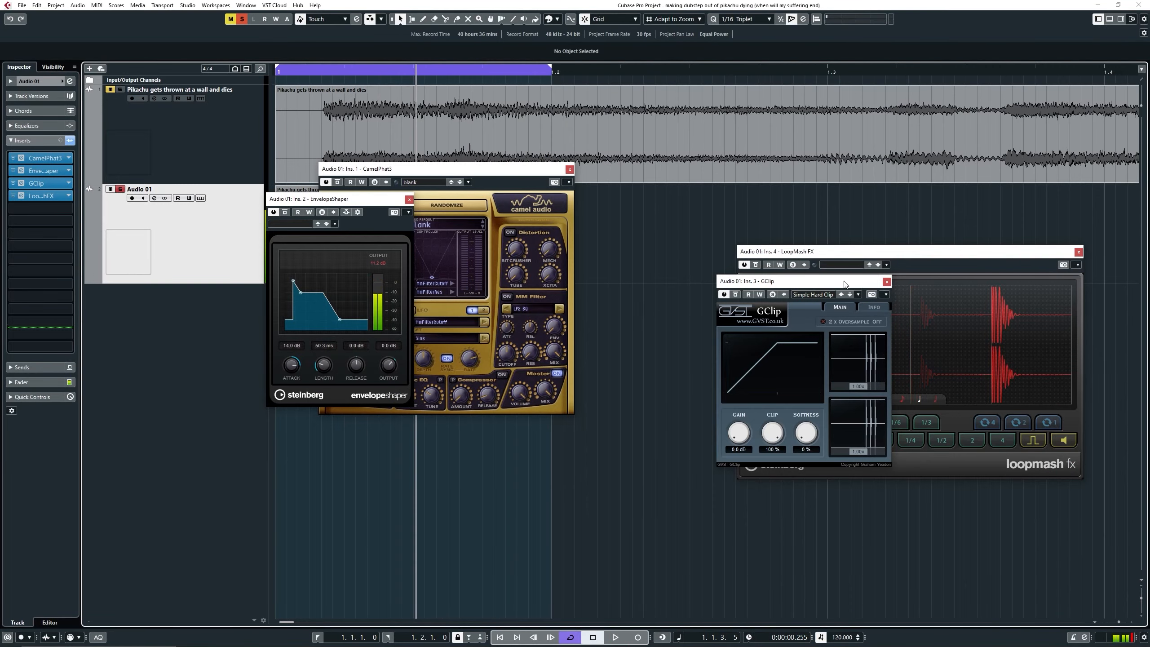
- Move the GClip window away from LoopMash FX and enable the Distortion section in CamelPhat3
drag(844, 284, 592, 244)
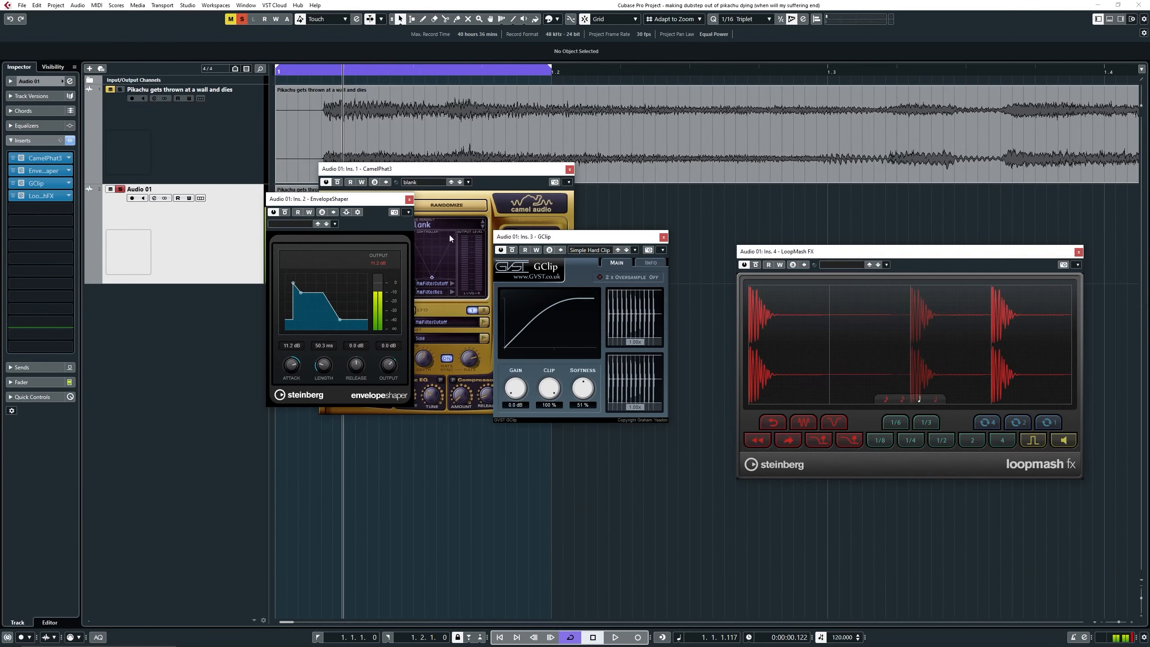
click(387, 190)
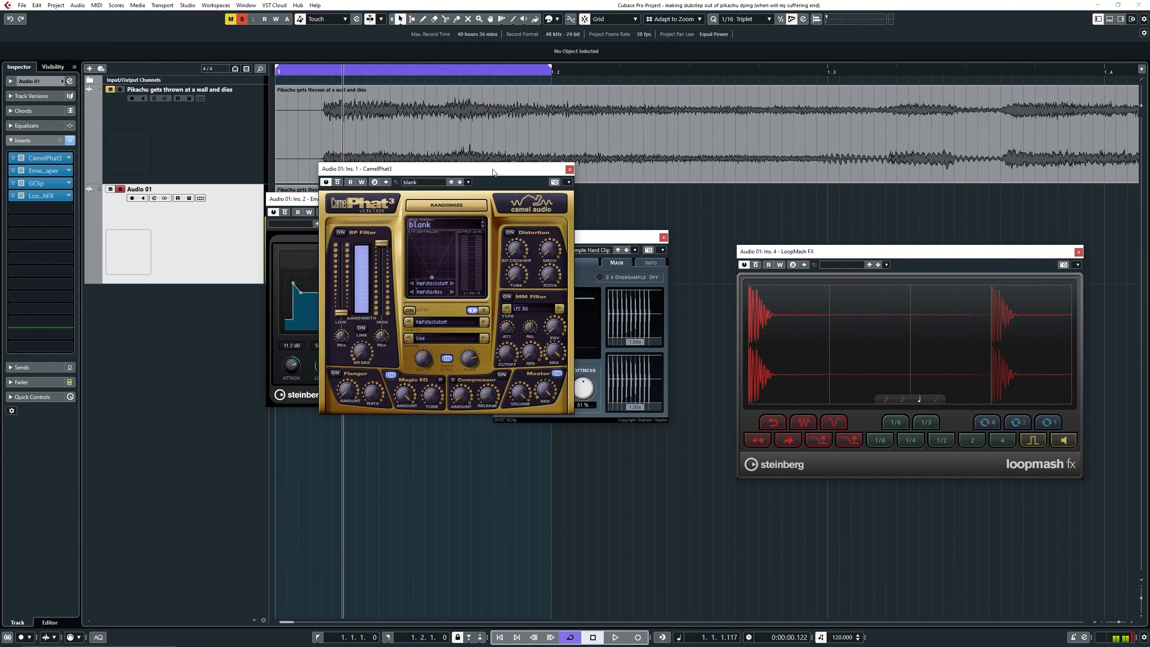
click(510, 231)
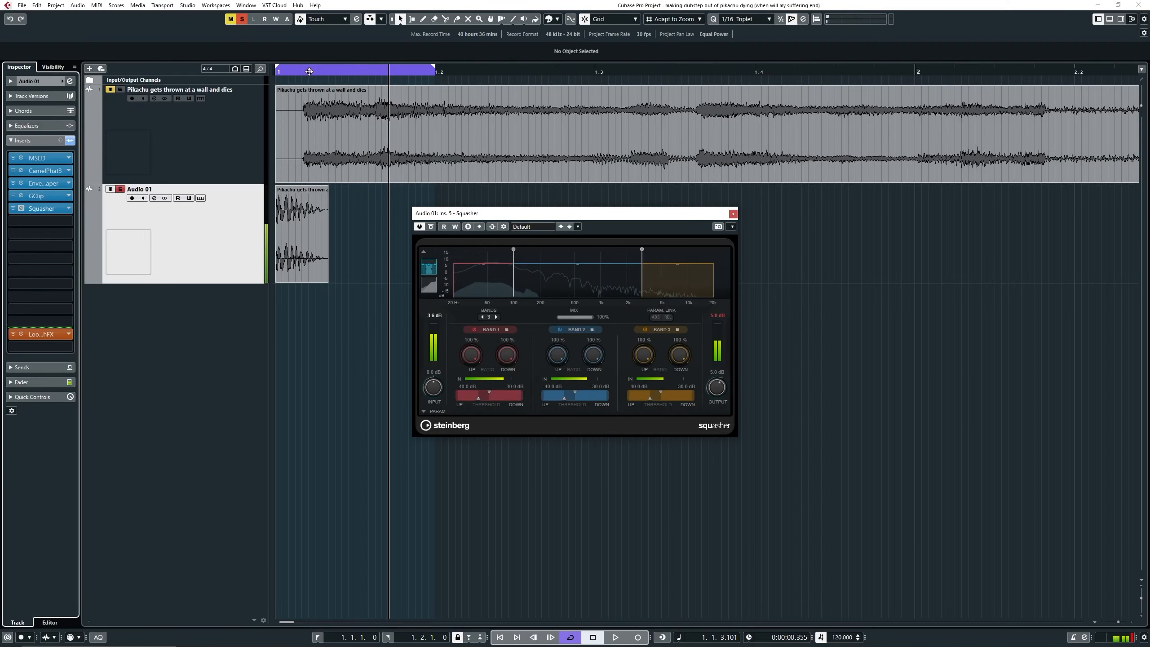
- Adjust the Band 1 Down ratio in Squasher while auditioning the loop
key(space)
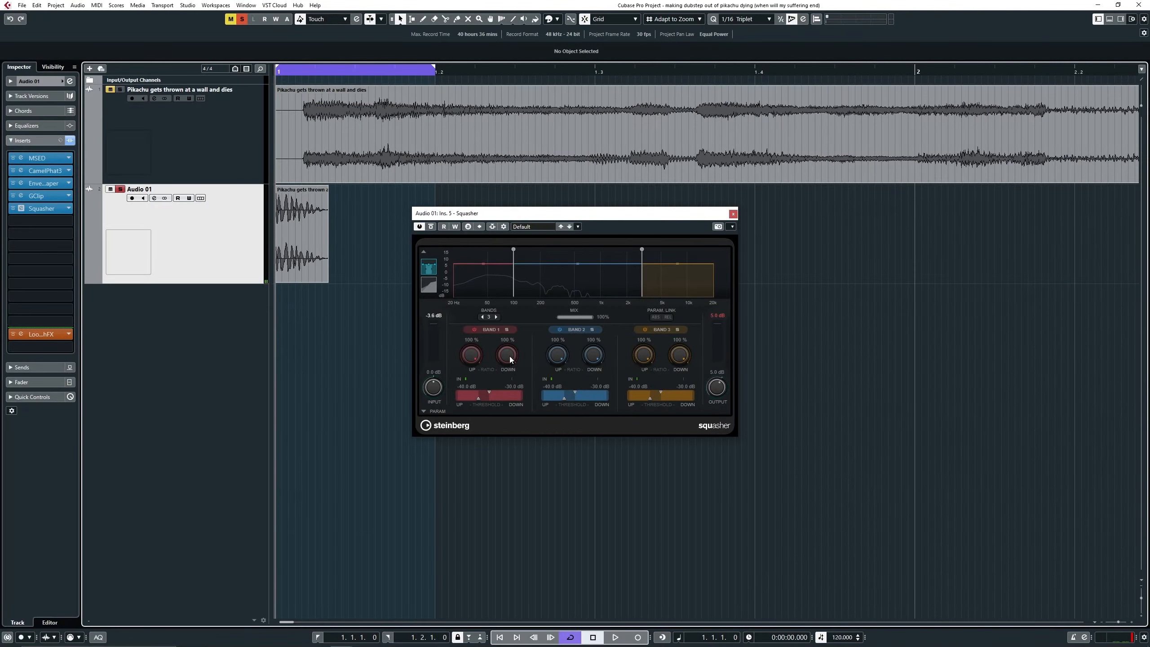
drag(510, 360, 513, 360)
key(space)
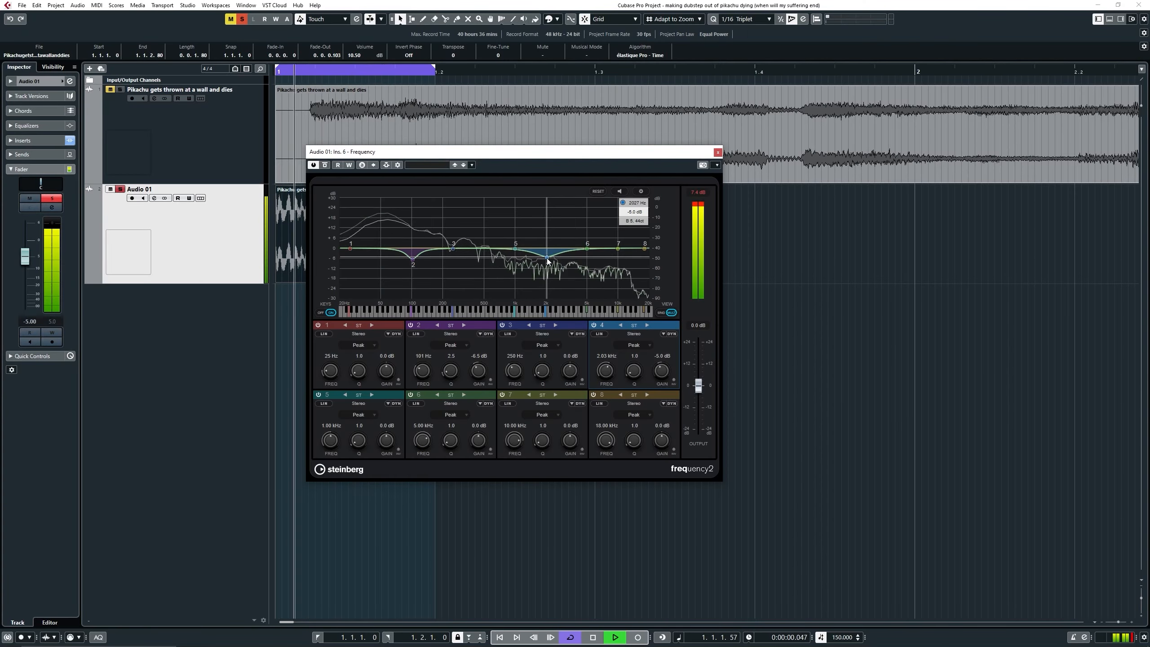
- Insert Denise Punisher after Frequency on the Audio 01 track and adjust its shape control while listening to the loop
click(51, 234)
mouse_move(521, 382)
mouse_down()
mouse_move(540, 377)
mouse_move(541, 354)
mouse_move(539, 390)
mouse_move(521, 379)
mouse_up()
key(space)
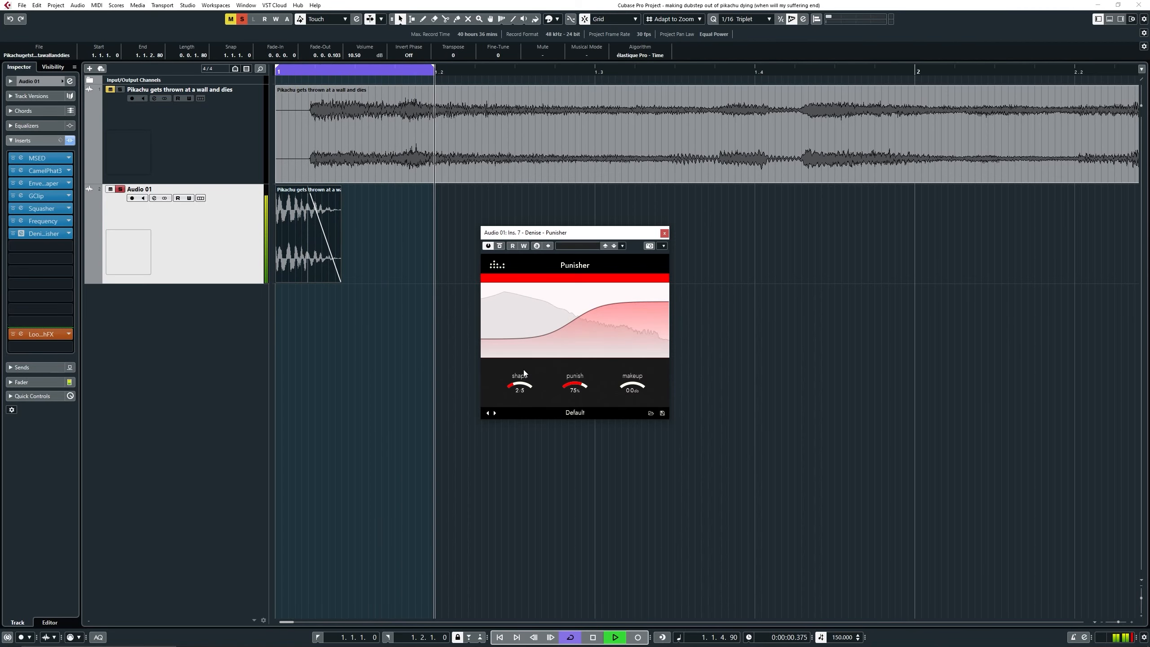
key(space)
- Add a second CamelPhat3 after Punisher on the Audio 01 track and audition the loop
click(44, 246)
text(came)
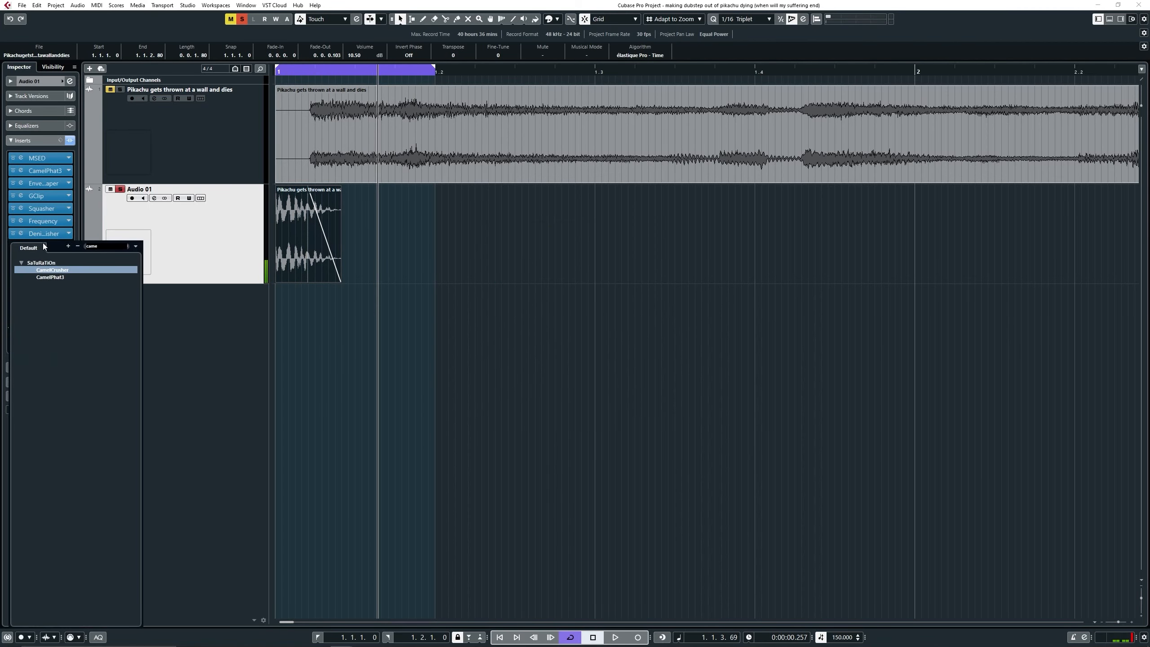
key(Down)
key(Return)
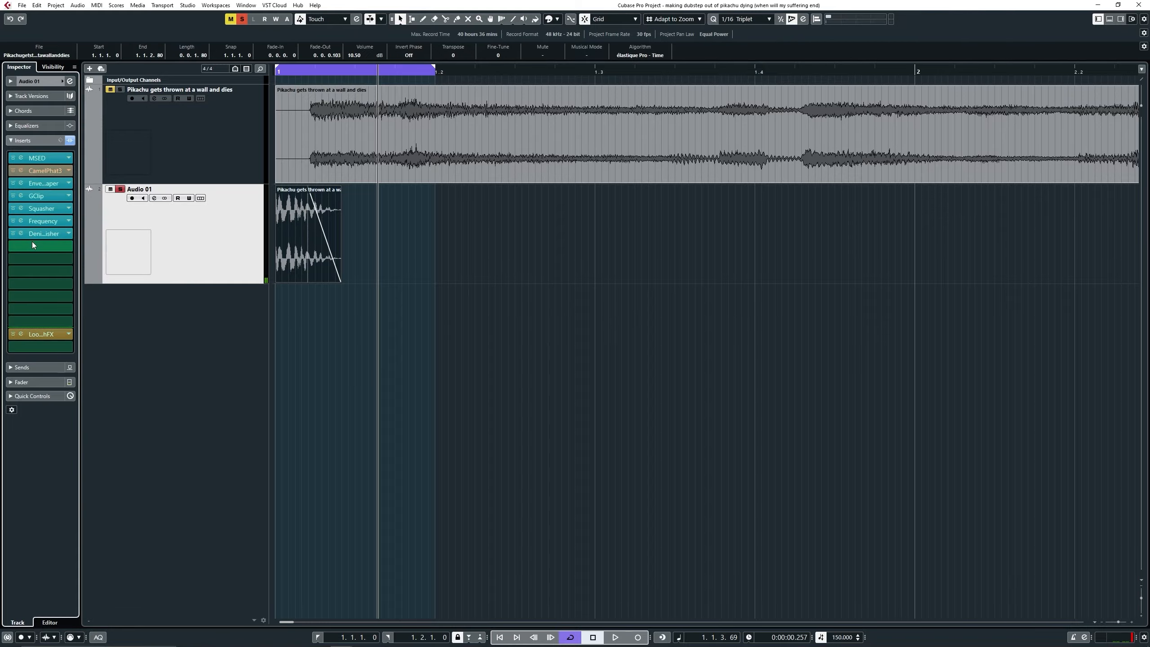
key(space)
key(space)
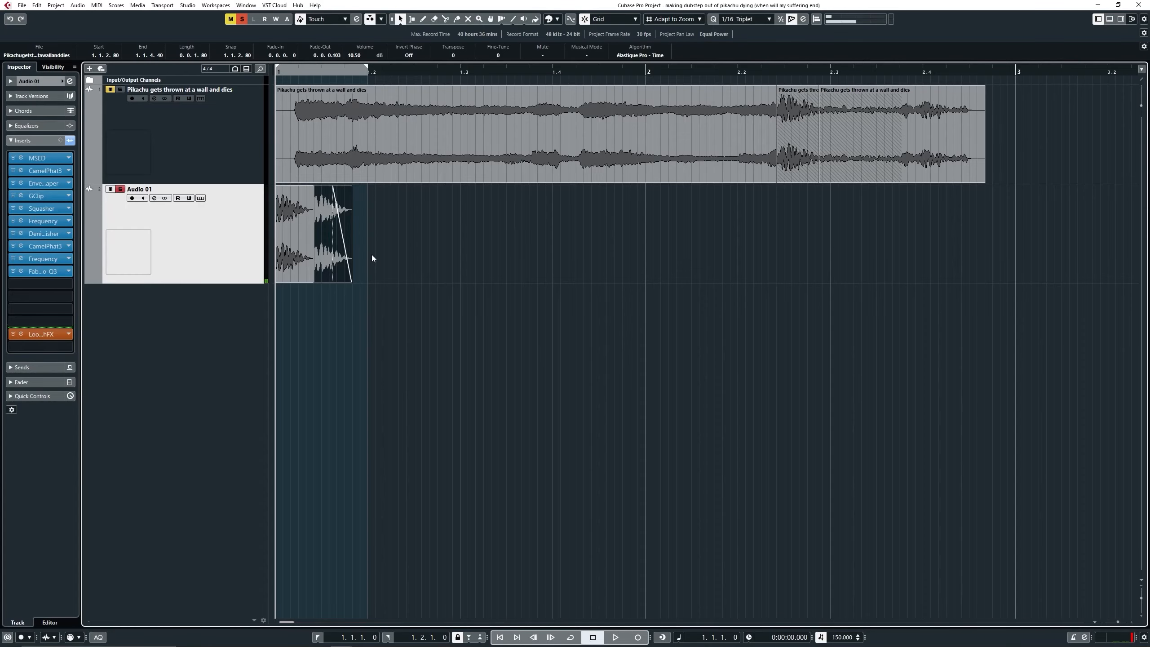
- Place the processed Audio 01 hit at further beats along its track
drag(300, 254, 489, 258)
drag(130, 189, 564, 205)
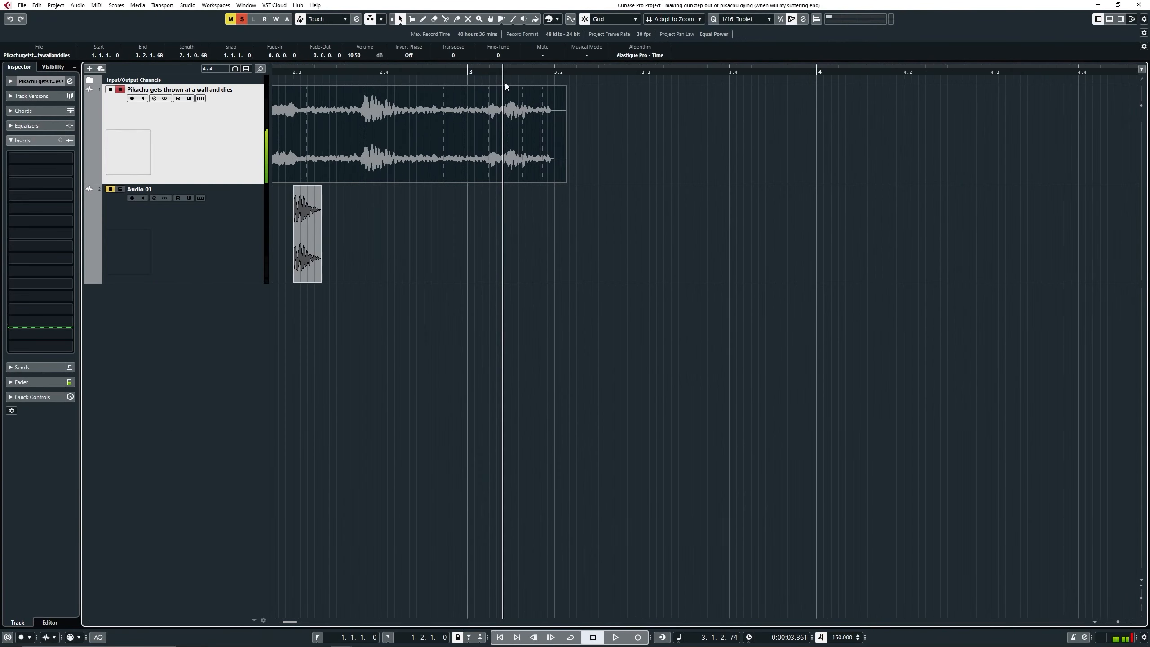
- Locate the burst just after bar 3 in the original Pikachu recording, placing the playback cursor at 3.1.2.0
drag(506, 84, 460, 75)
click(476, 123)
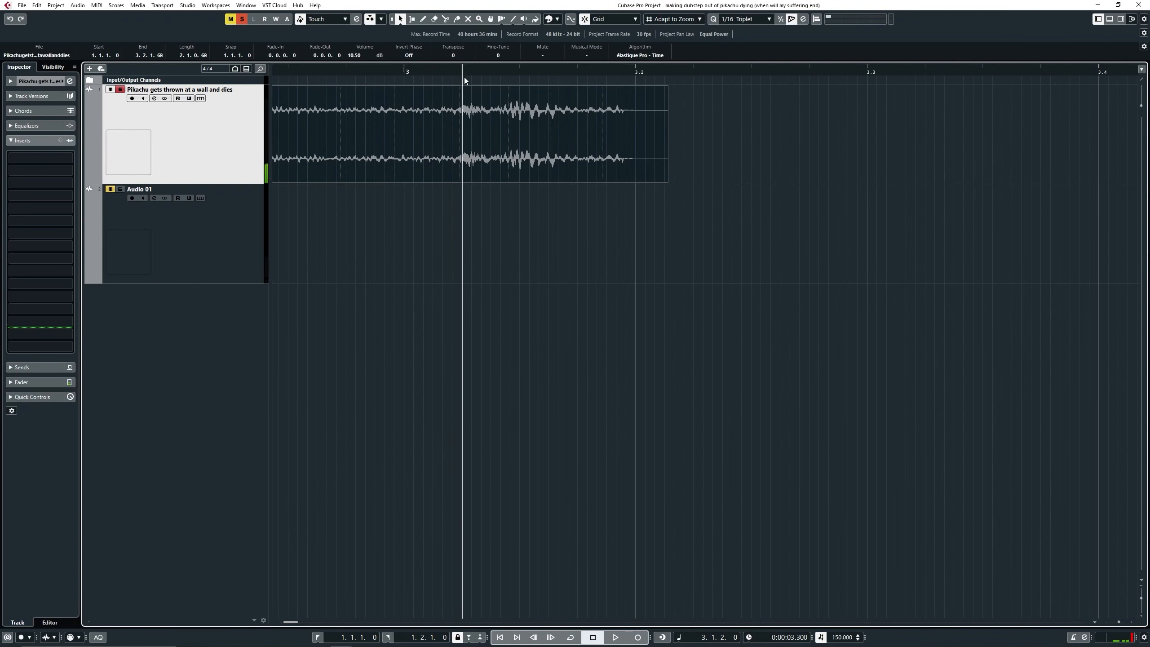
click(464, 78)
click(710, 251)
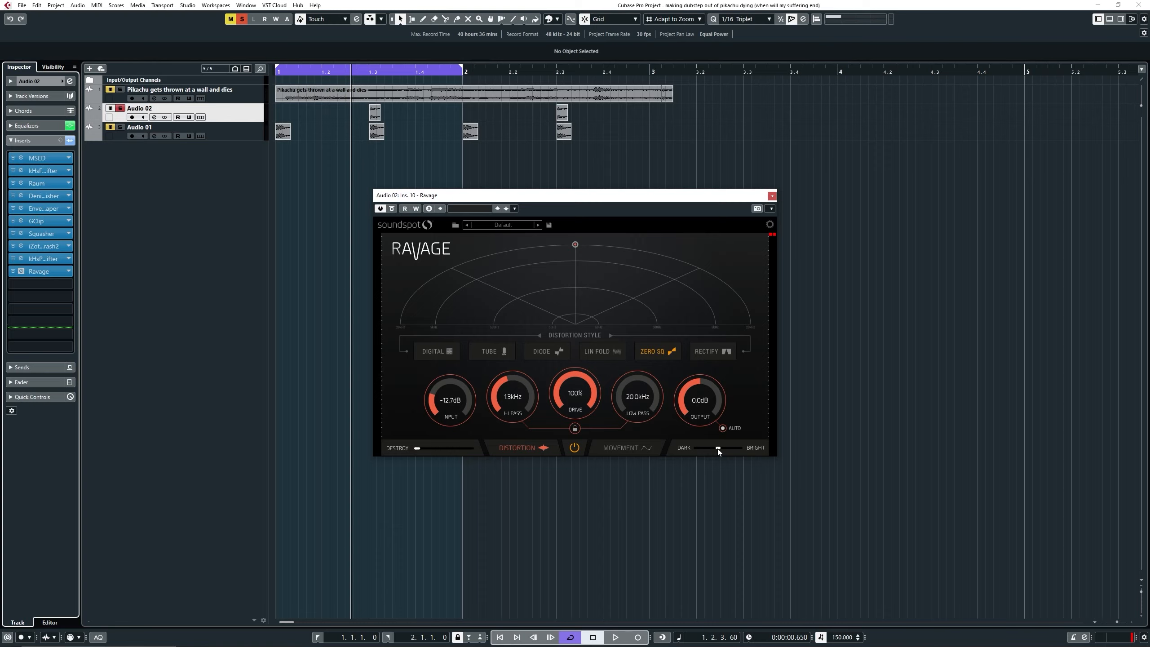
- Compare the Audio 02 sound with Ravage bypassed and active during loop playback
key(space)
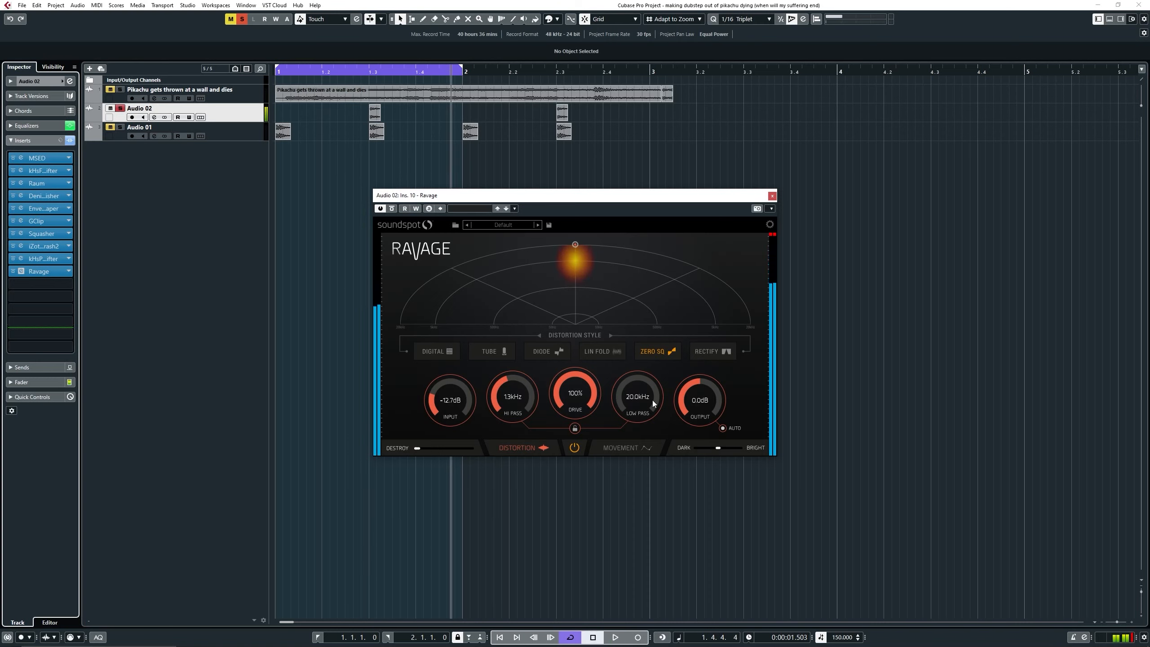
click(392, 209)
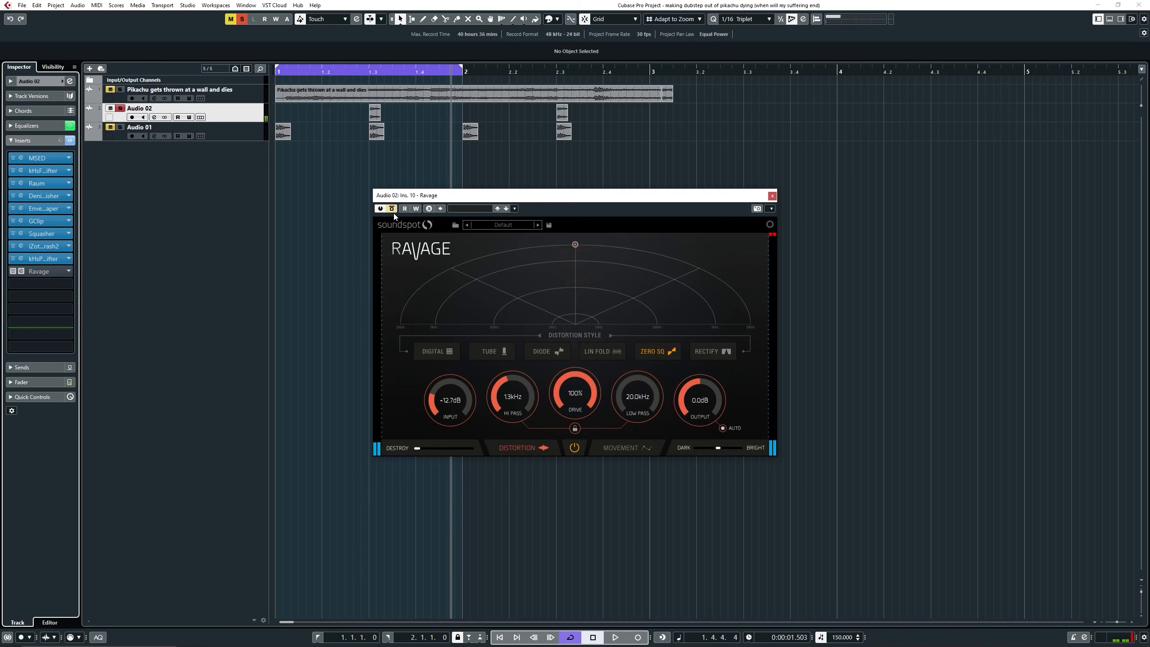
key(space)
click(392, 209)
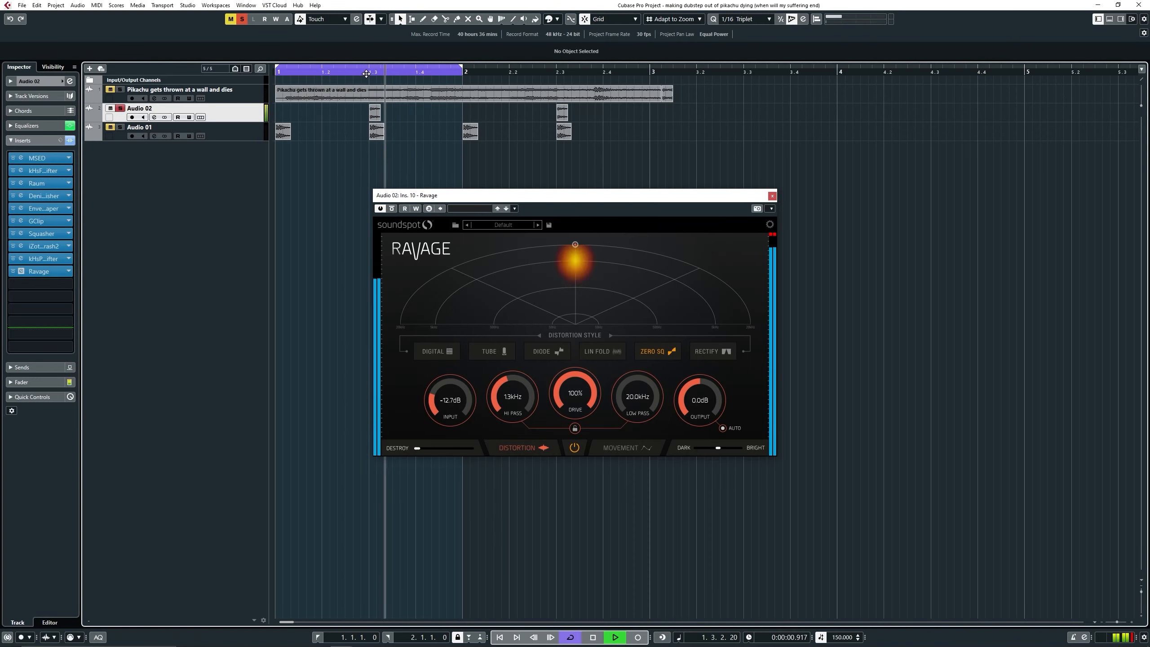
- Shift Ravage's tone balance towards Bright on Audio 02 and audition the result
drag(717, 447, 767, 458)
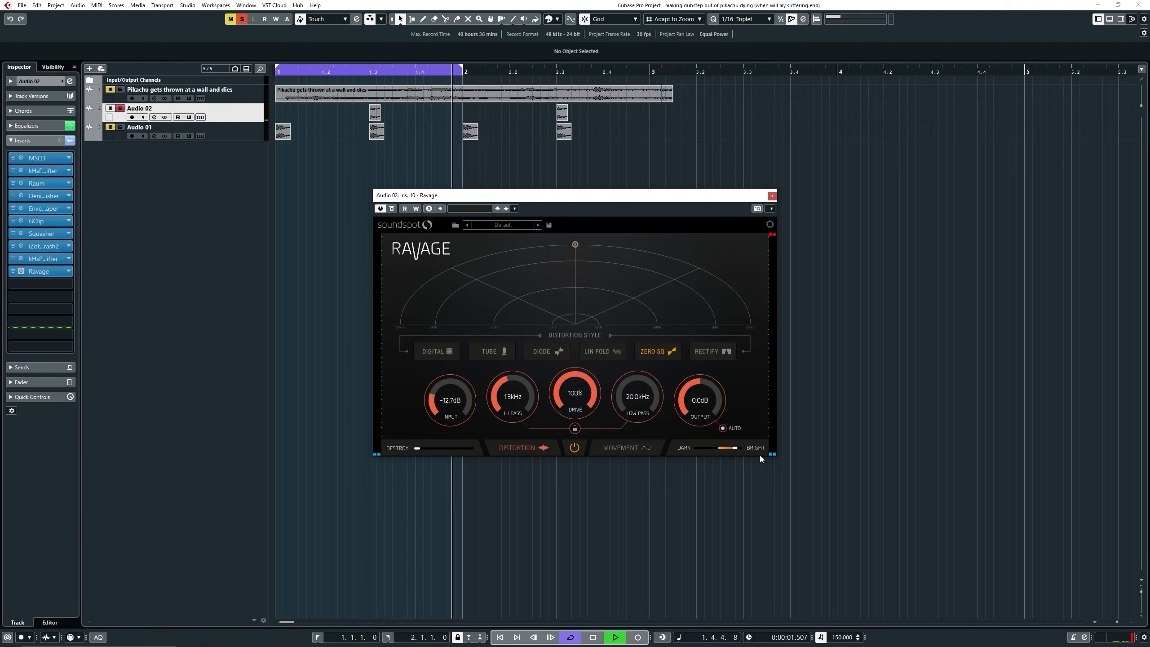
key(space)
key(space)
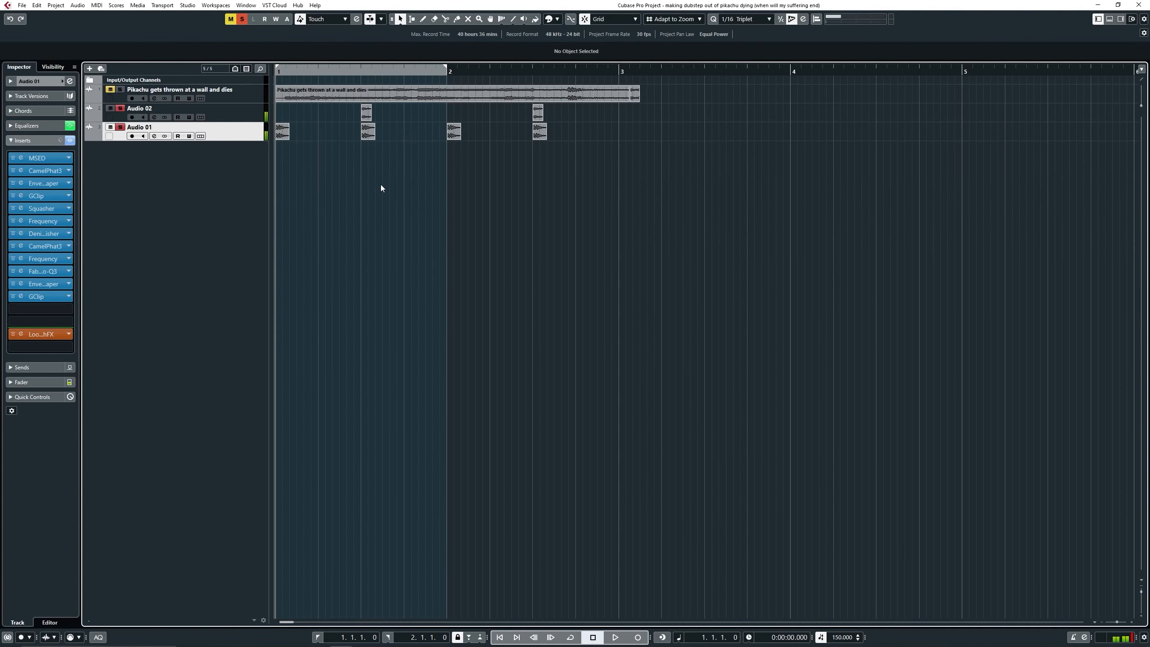
- Turn off solo on Audio 02 and Audio 01, and solo the track holding the original Pikachu recording
scroll(381, 188, down, 3)
click(120, 127)
key(h)
key(h)
key(h)
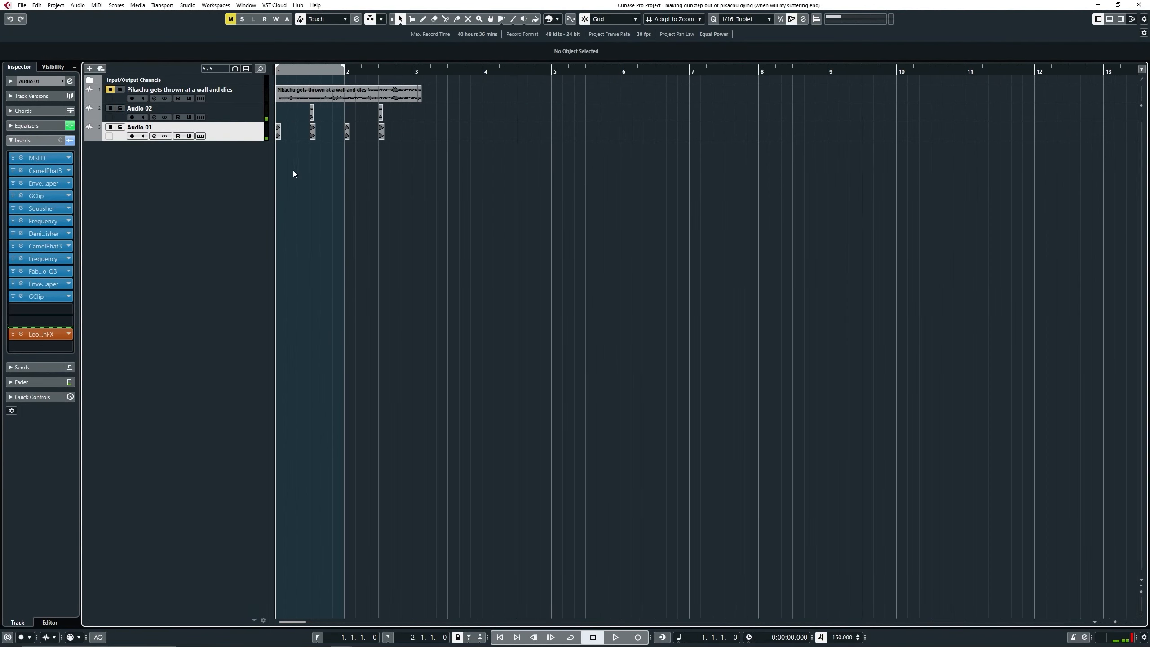
click(120, 90)
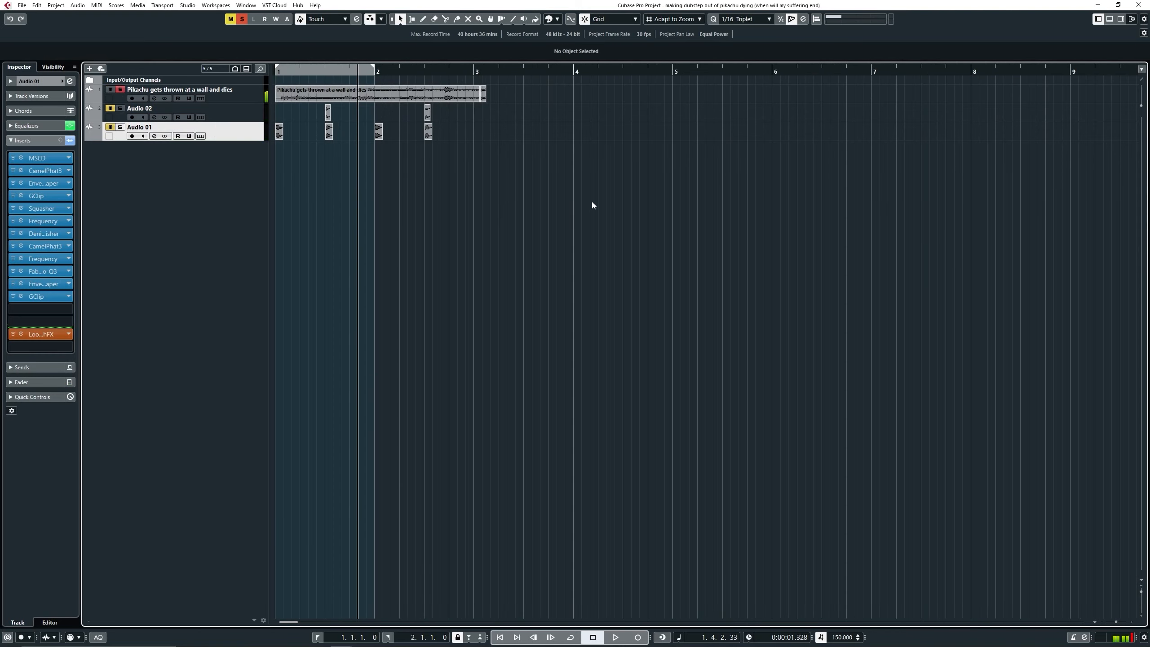
- Audition the original Pikachu recording around bar 3 and reposition the playback cursor just after bar 3
key(h)
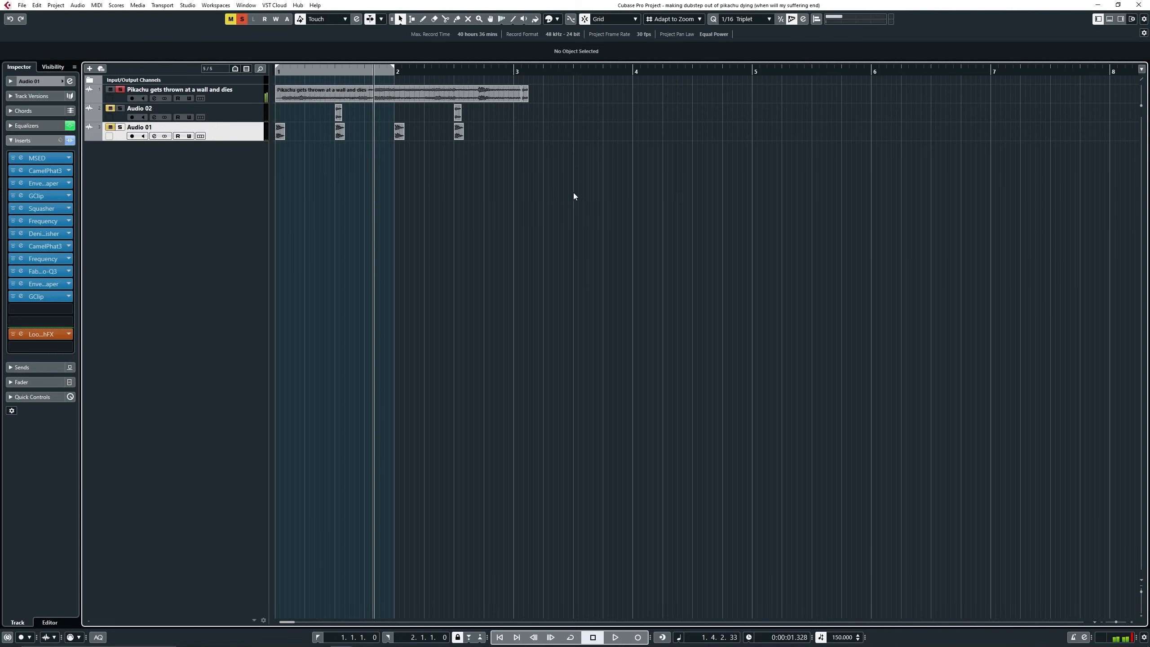
key(space)
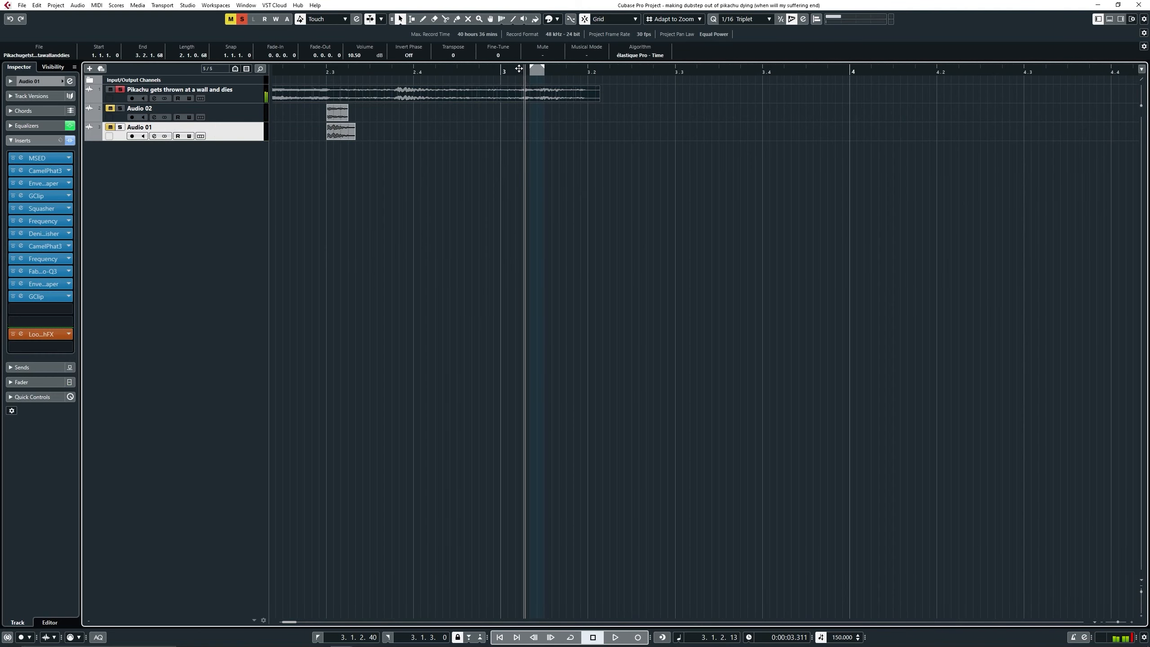
drag(518, 70, 527, 92)
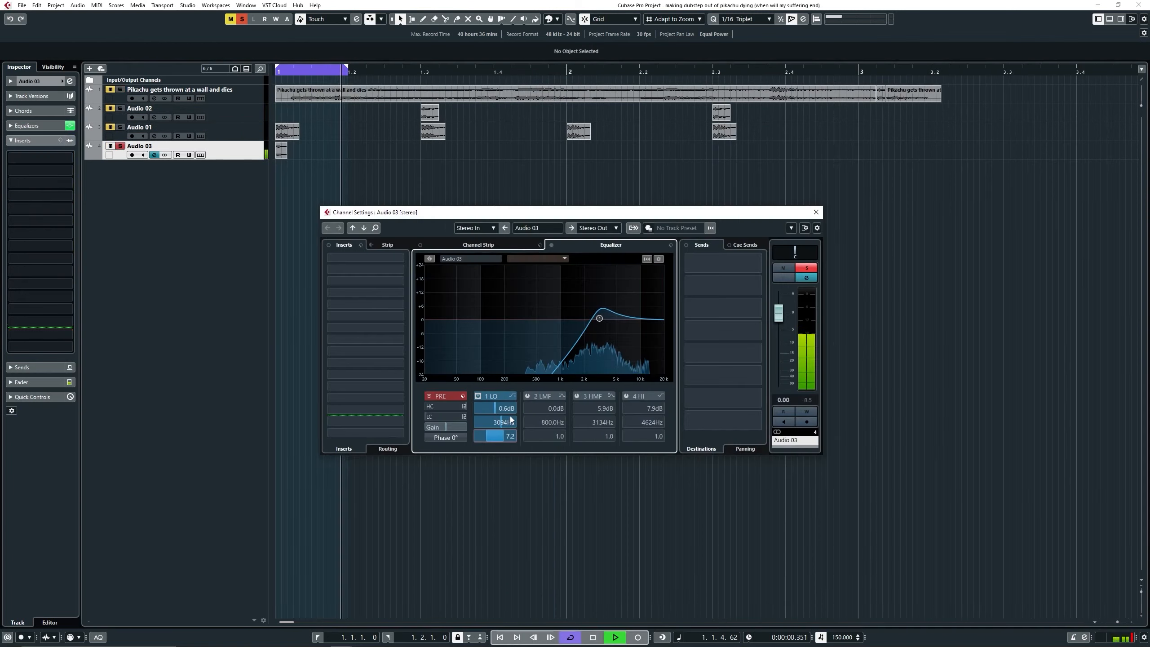
- Stop playback, close the Audio 03 channel settings and insert iZotope Trash 2 as the first effect on Audio 03
key(space)
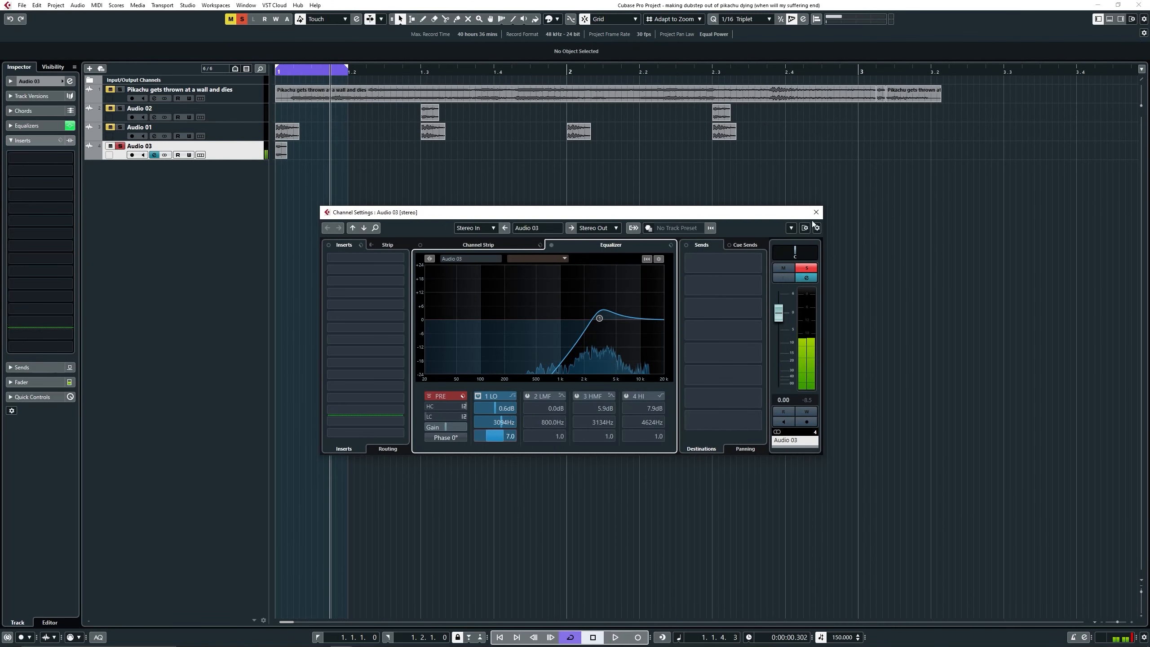
click(816, 212)
click(31, 159)
text(tras)
click(53, 182)
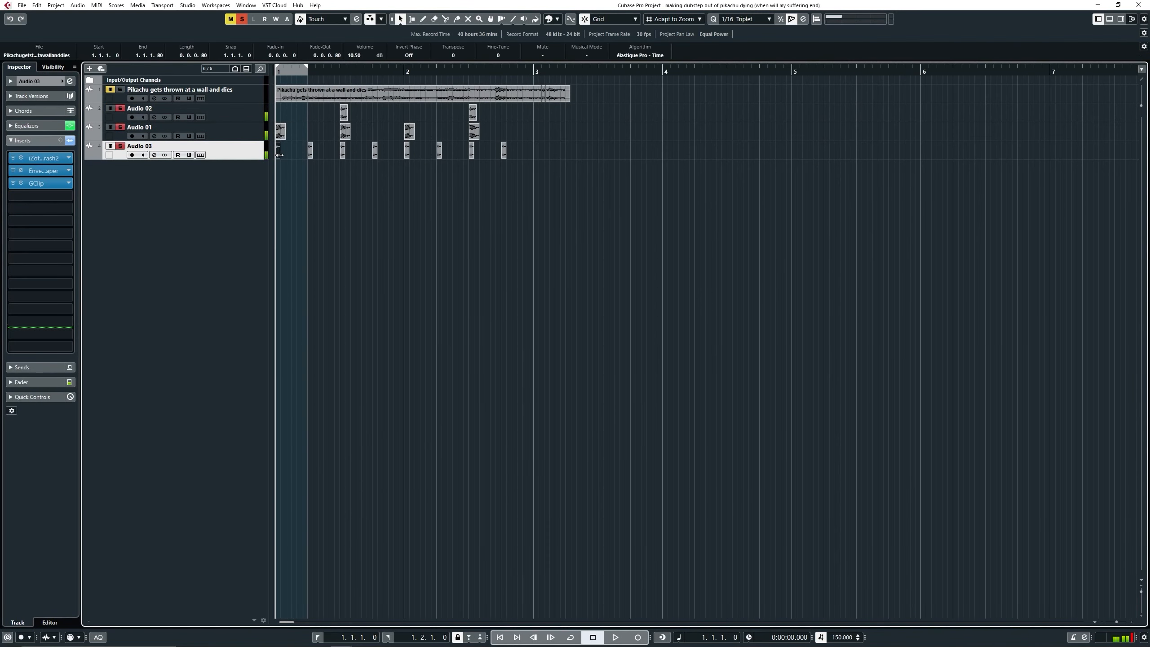
- Duplicate the Audio 03 track and switch off the low EQ band on the duplicate
right_click(254, 170)
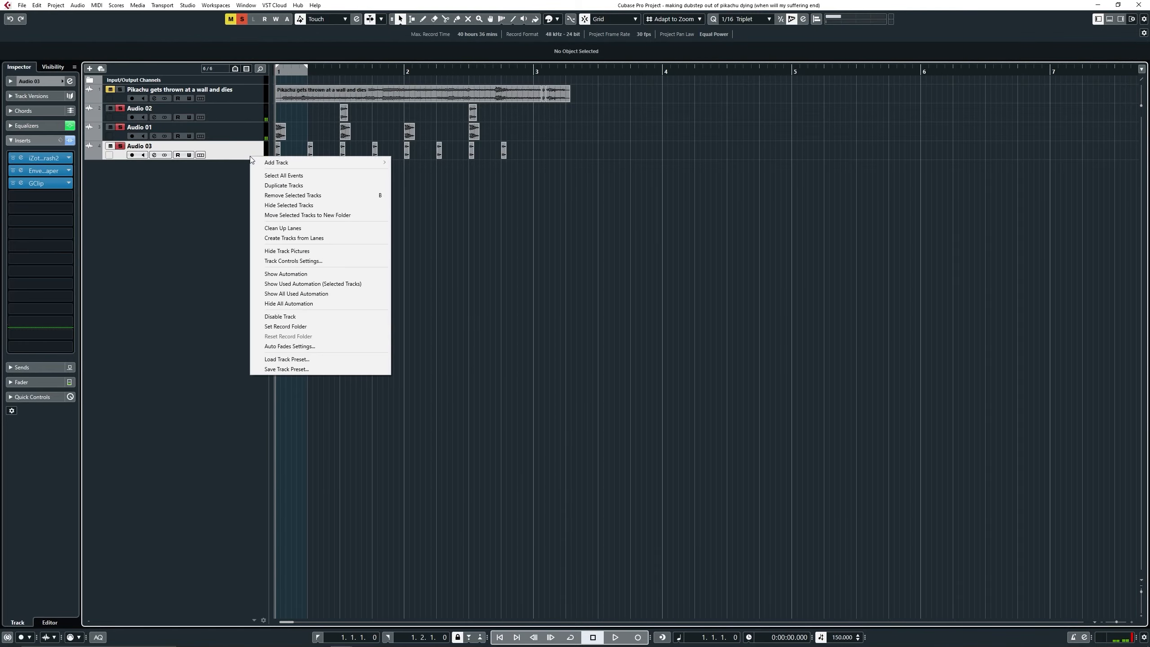
click(289, 190)
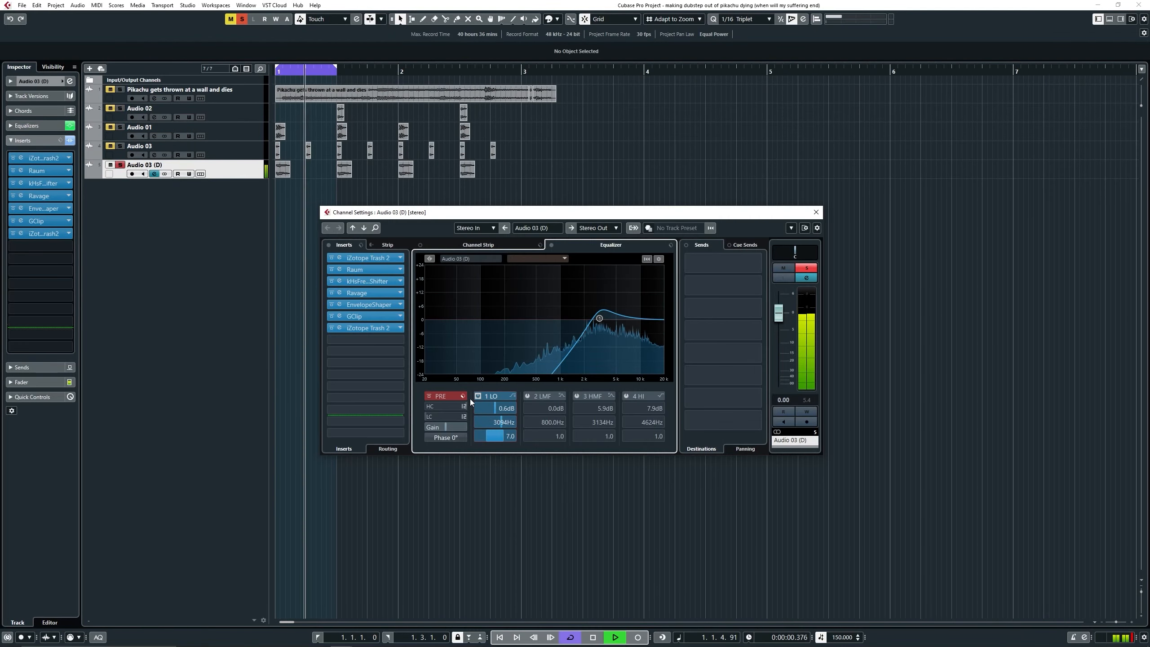
click(477, 395)
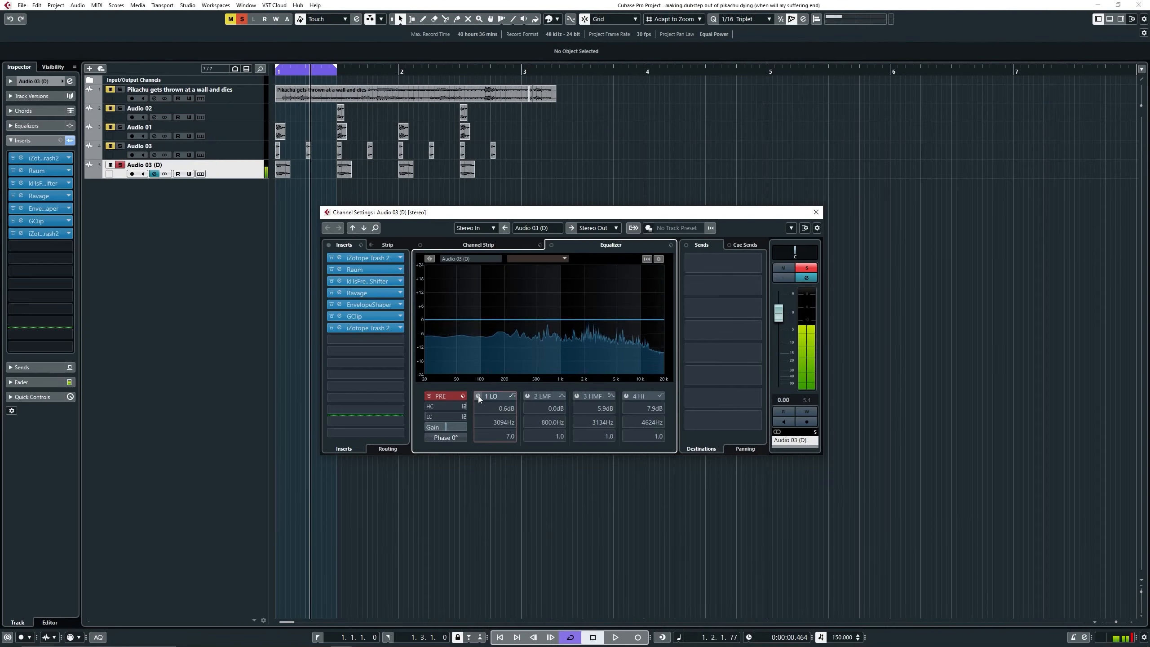
click(430, 432)
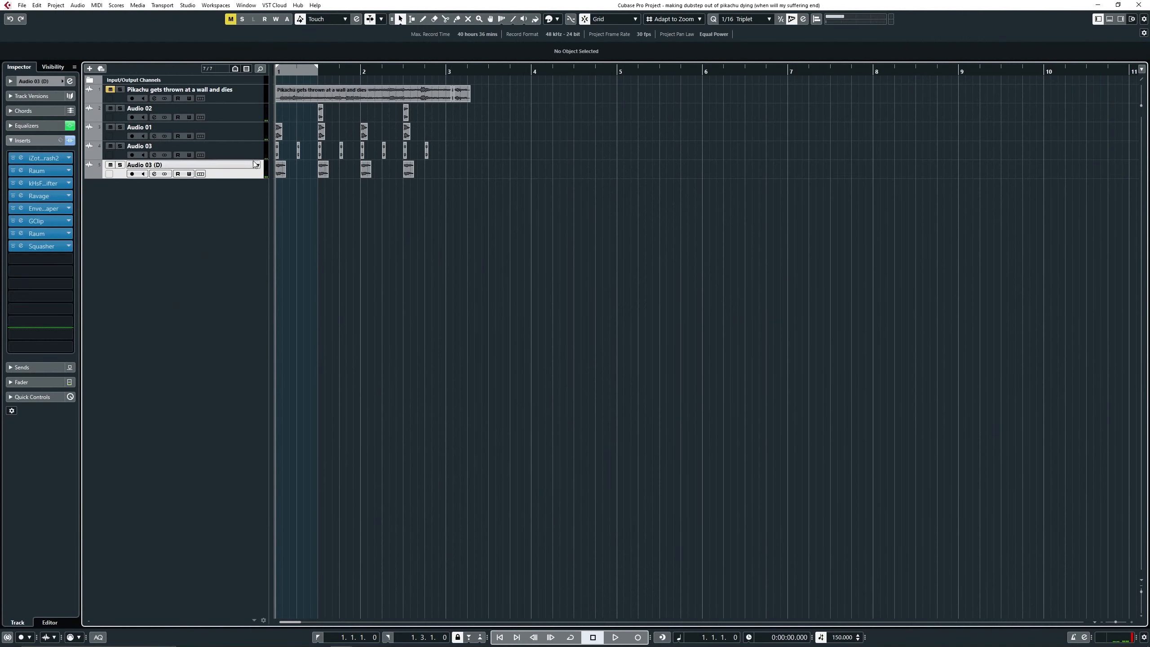
- Copy the long clip of the original Pikachu recording onto a new stereo audio track and solo that track
click(255, 156)
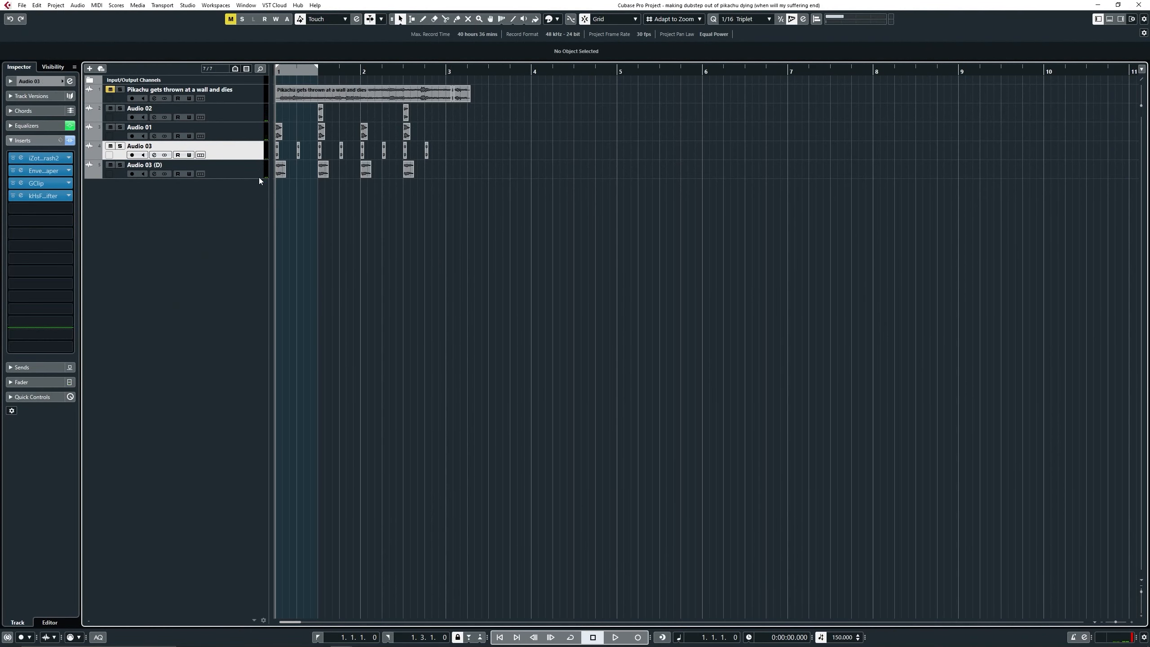
click(256, 174)
click(290, 101)
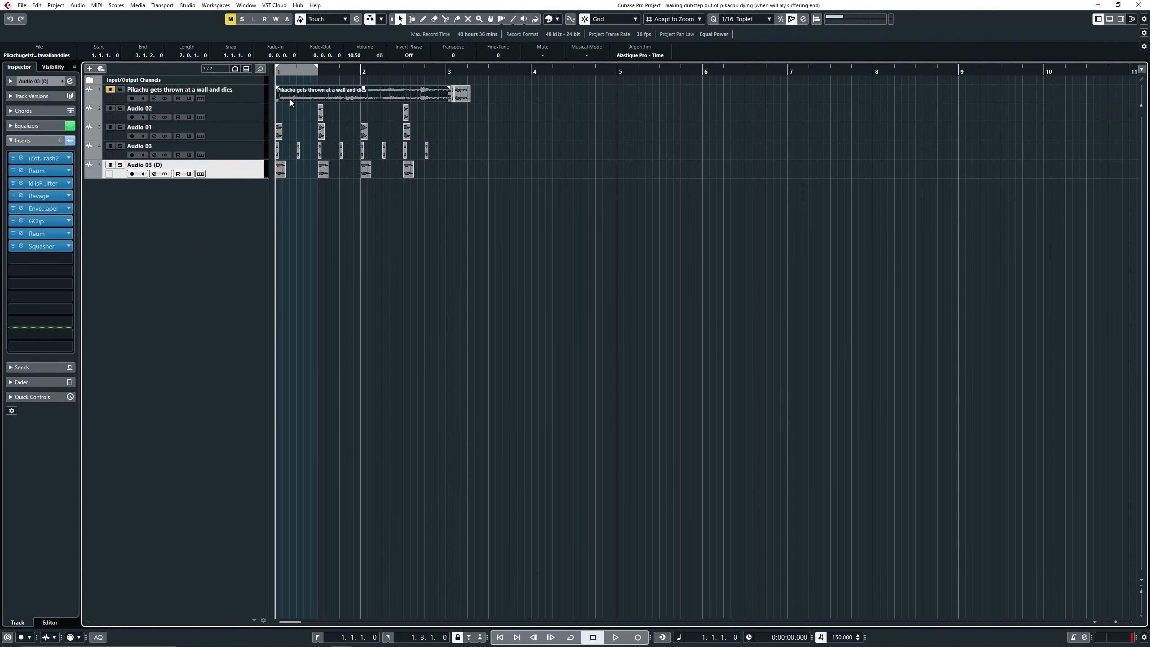
click(90, 68)
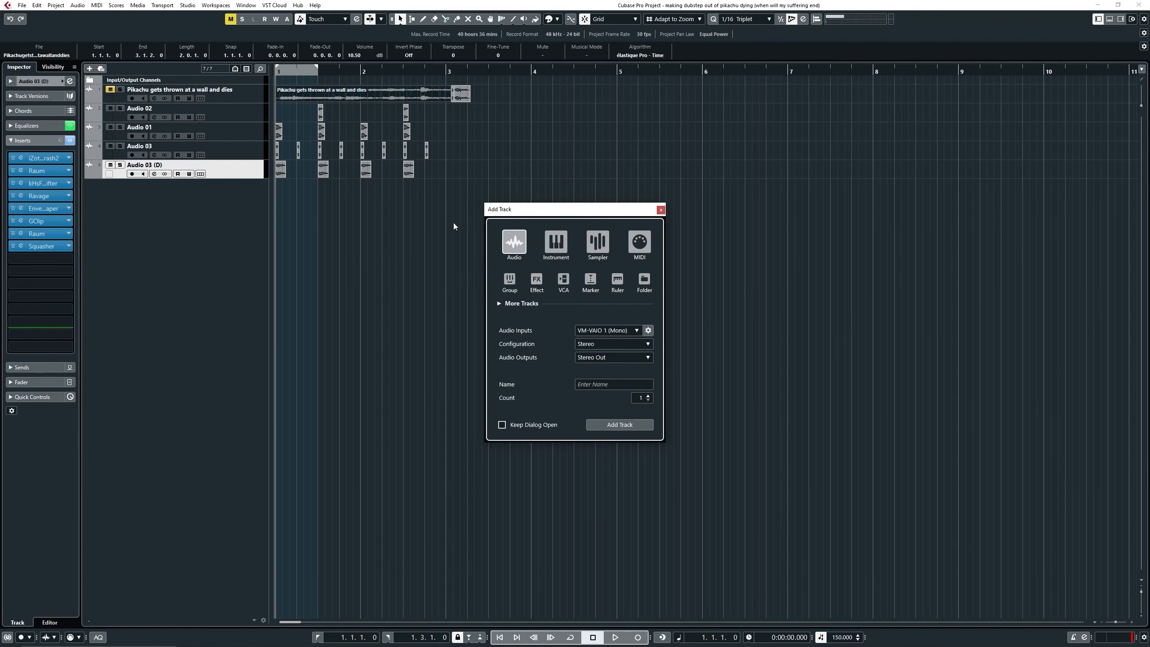
click(619, 425)
key(ctrl+v)
click(121, 184)
click(325, 239)
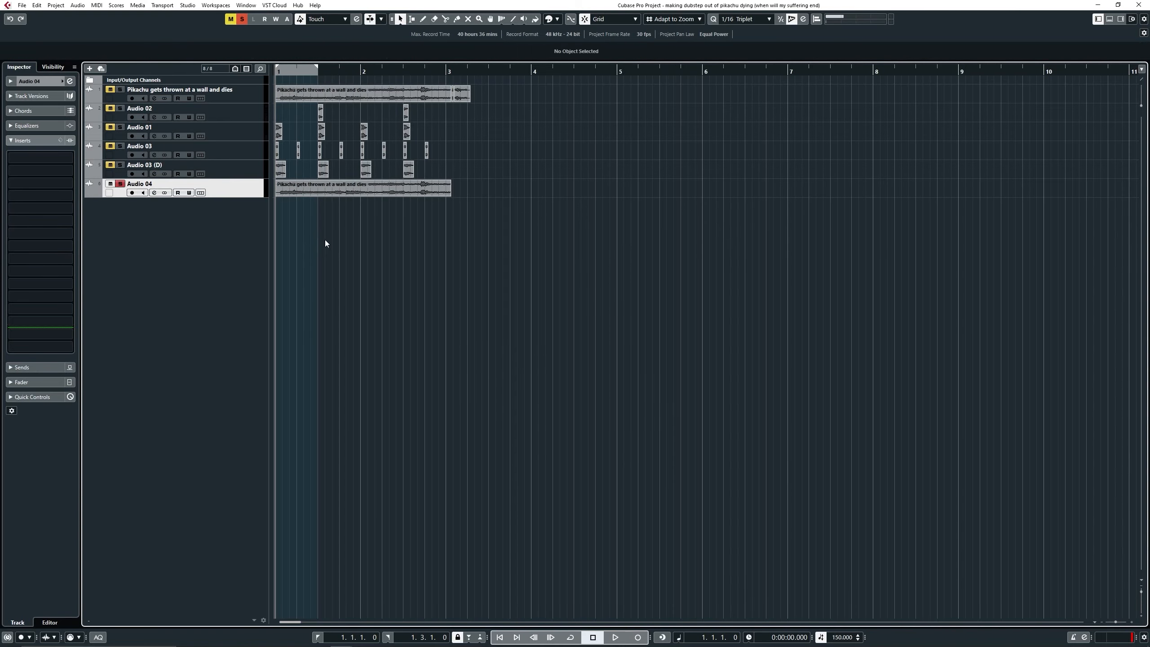
- Audition Audio 04, trim its clip's start to 1.1.1.80 and align the trimmed clip with the start of bar 1
key(h)
key(h)
key(h)
key(space)
key(h)
key(h)
key(space)
drag(275, 195, 303, 191)
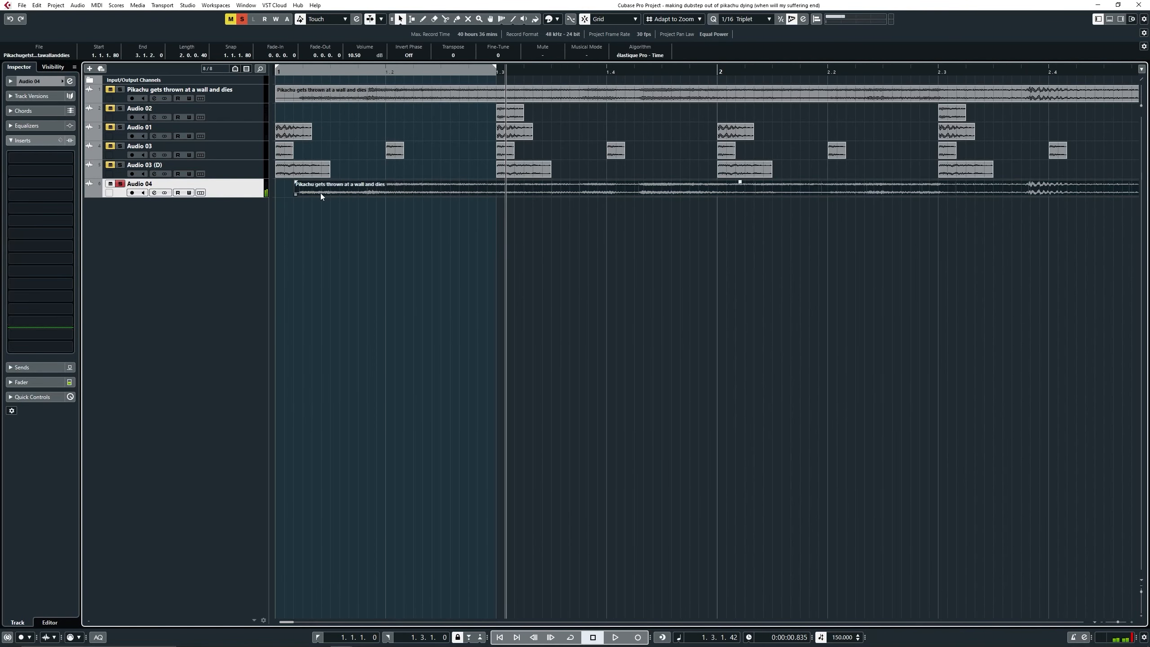
click(287, 69)
key(h)
key(h)
key(h)
key(h)
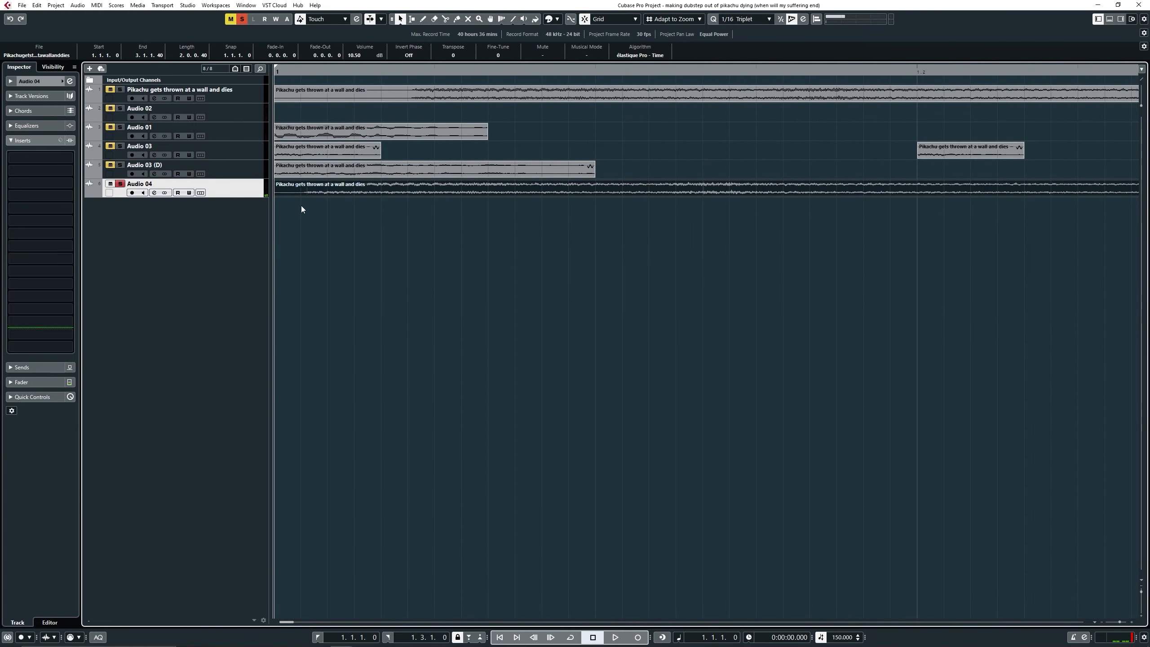
- Split a short snippet off the beginning of the Audio 04 clip
alt+click(301, 193)
key(ctrl+z)
alt+click(354, 192)
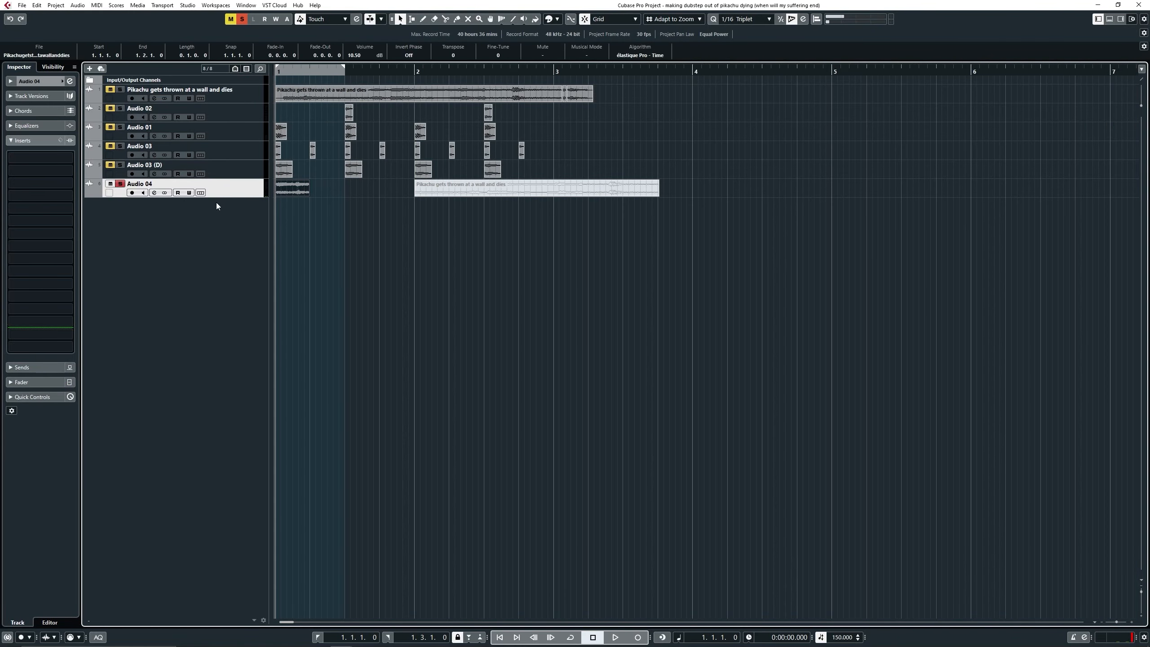
- Insert kHs Gain in the first effect slot of Audio 04
click(39, 157)
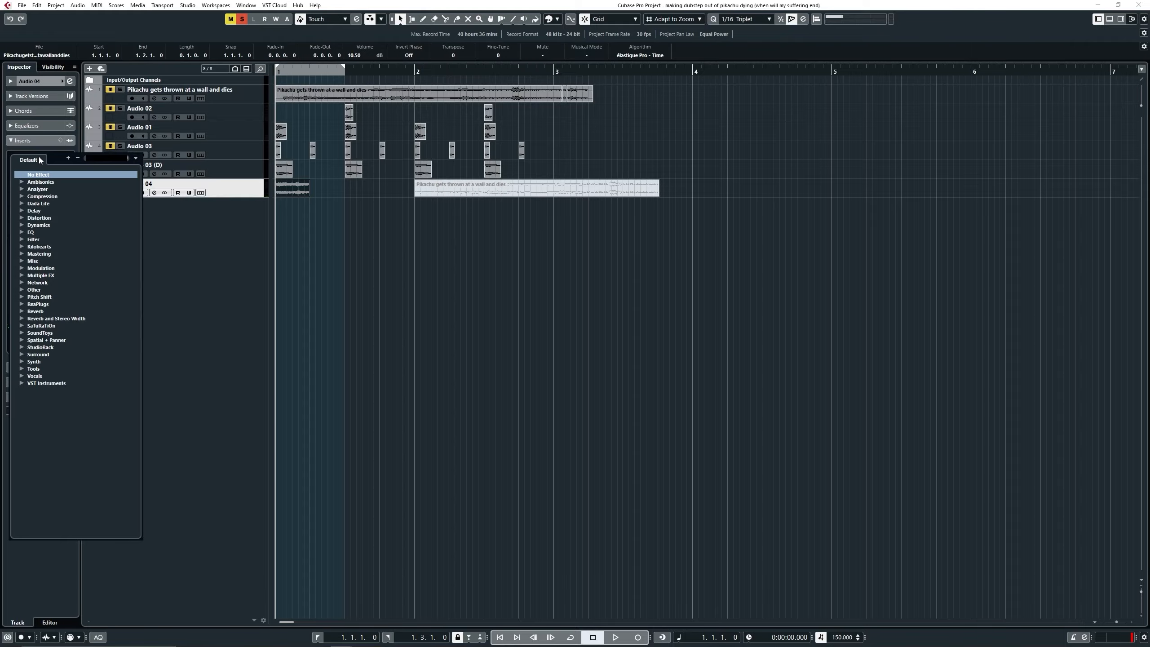
text(khs gain)
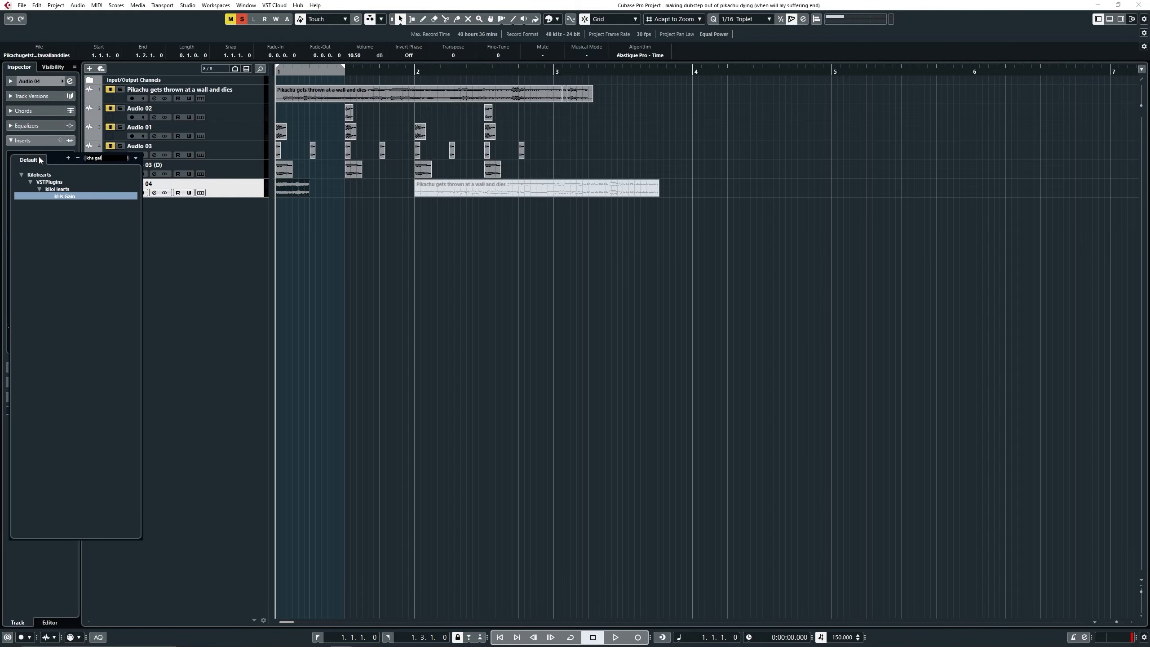
key(Return)
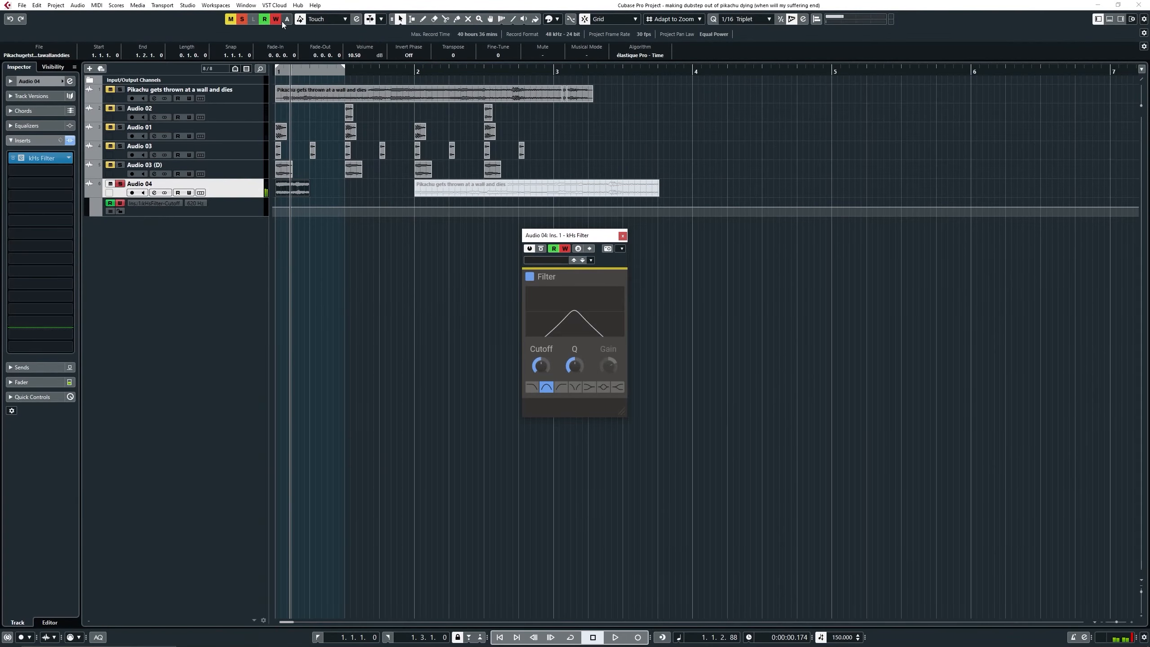
- Turn off automation writing for all tracks, close the kHs Filter window and shorten the loop range to end at 1.2.1.0
click(279, 20)
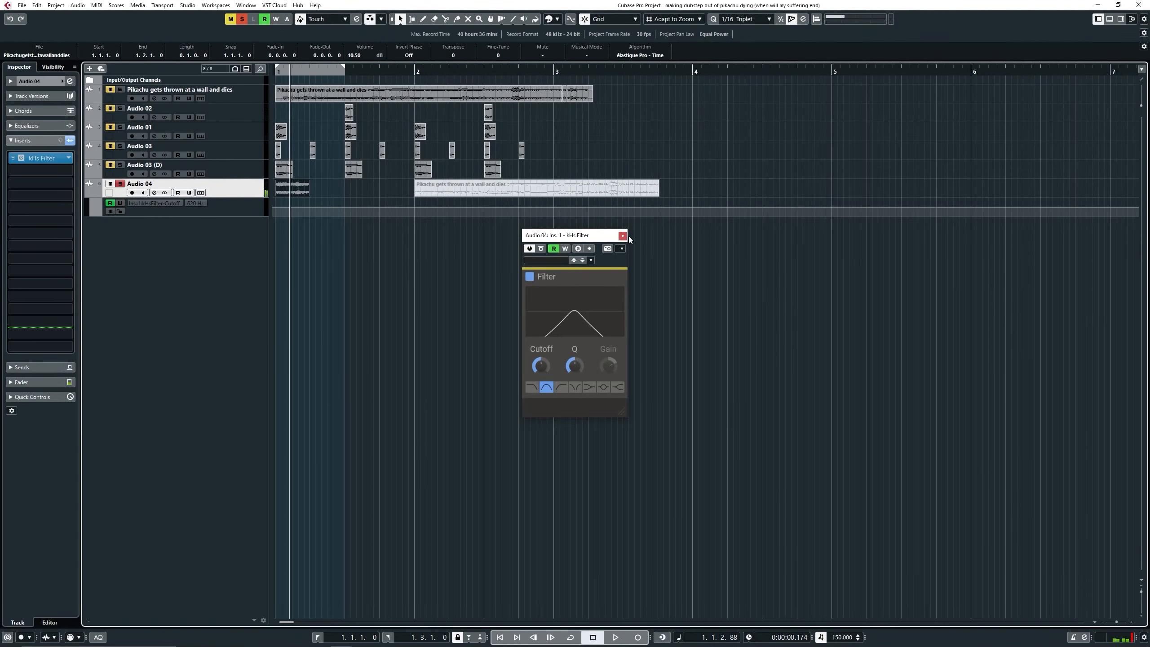
click(622, 236)
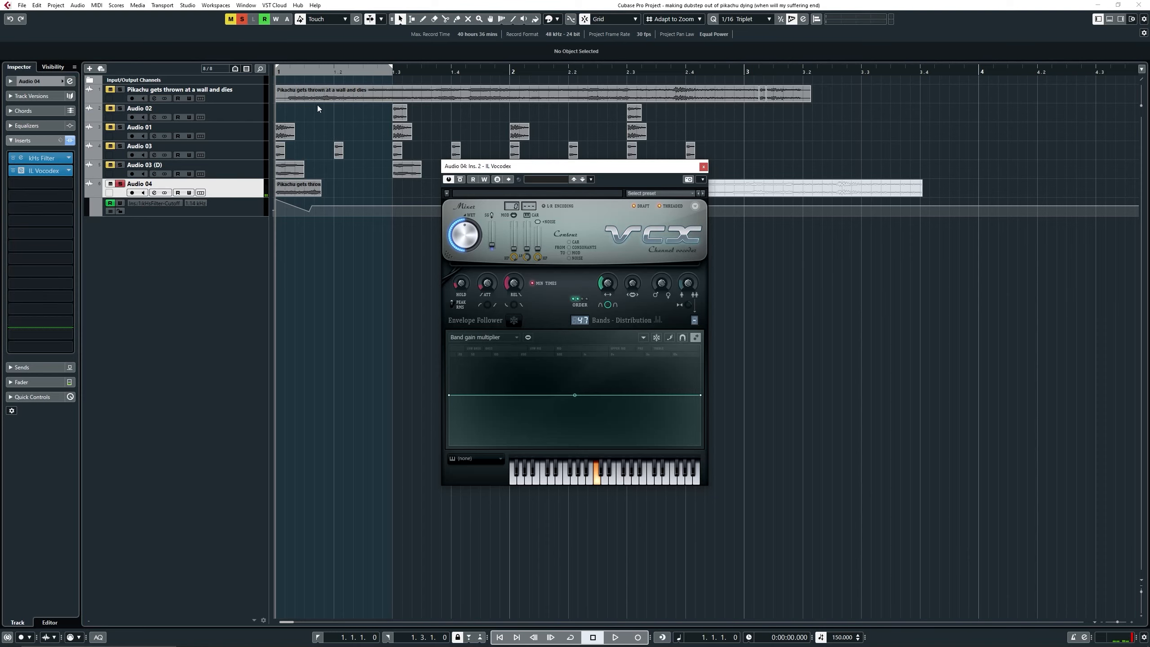
drag(391, 69, 337, 85)
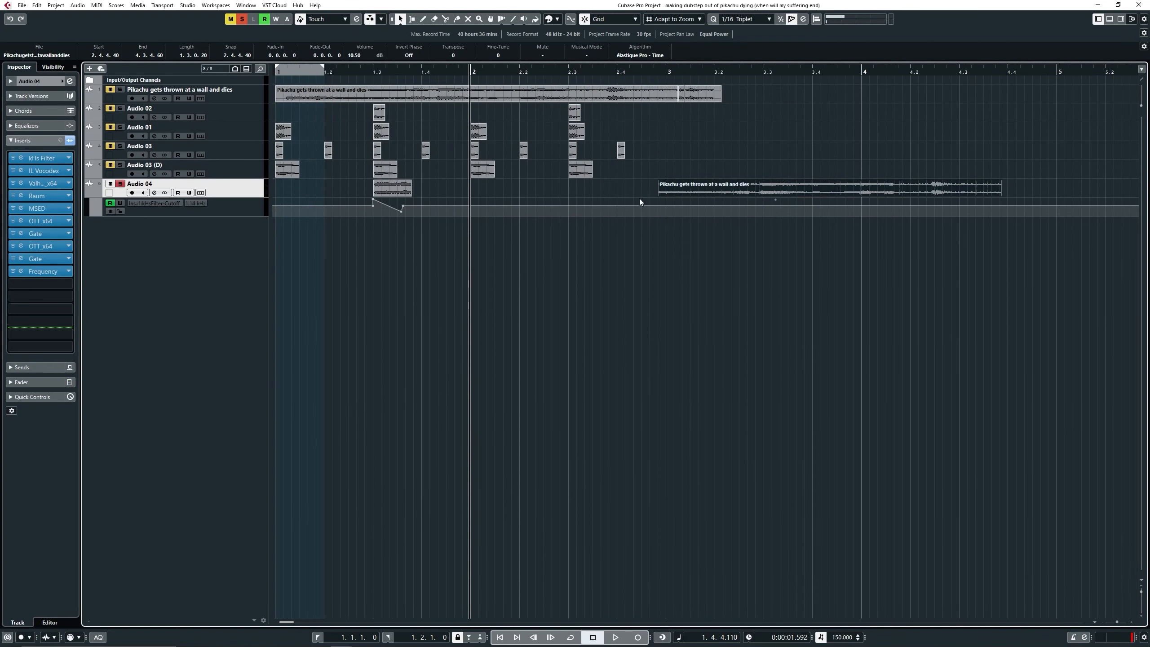
- Move the long Audio 04 clip to 2.2.1.0 and split a short snippet off its beginning, keeping the remainder
drag(715, 187, 562, 193)
key(3)
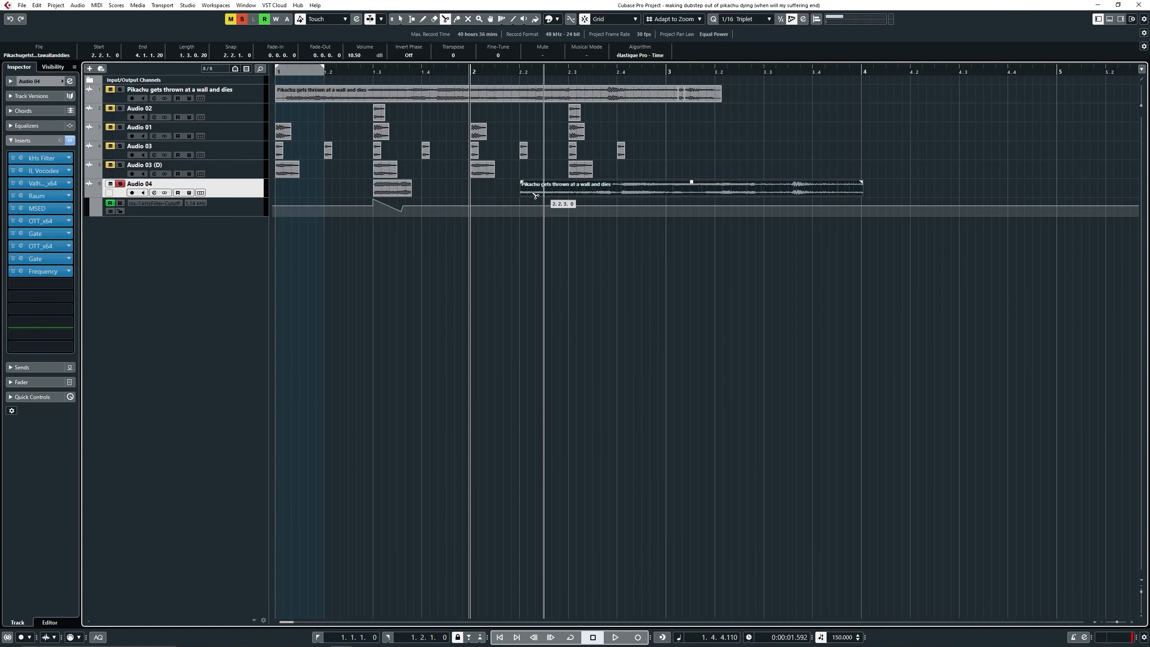
click(409, 194)
key(3)
click(561, 192)
key(1)
click(567, 192)
key(Delete)
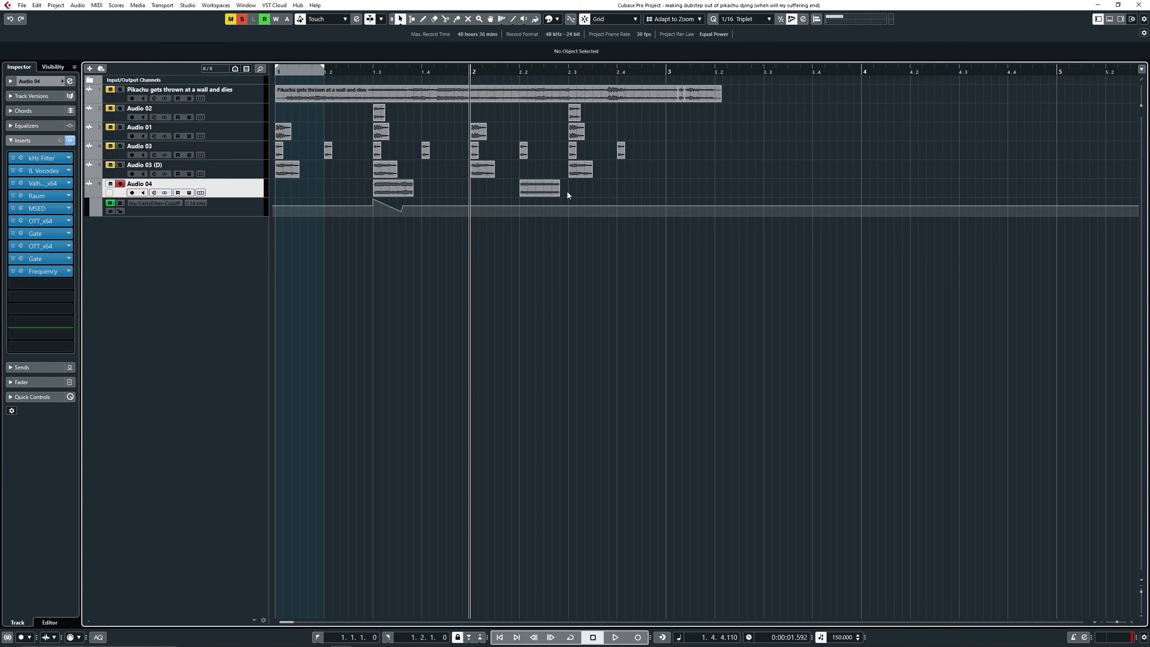
key(ctrl+z)
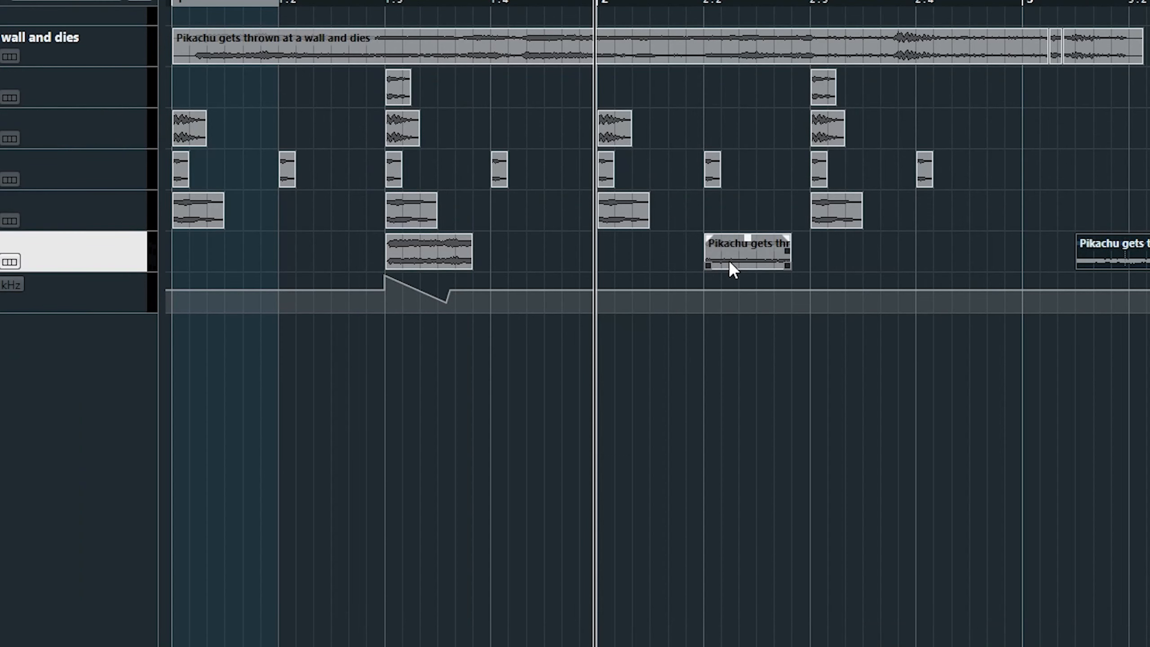
- Move the new Audio 04 snippet to beat 1.4, copy the kHs Filter cutoff automation ramp beneath it and audition both snippets
drag(732, 267, 524, 265)
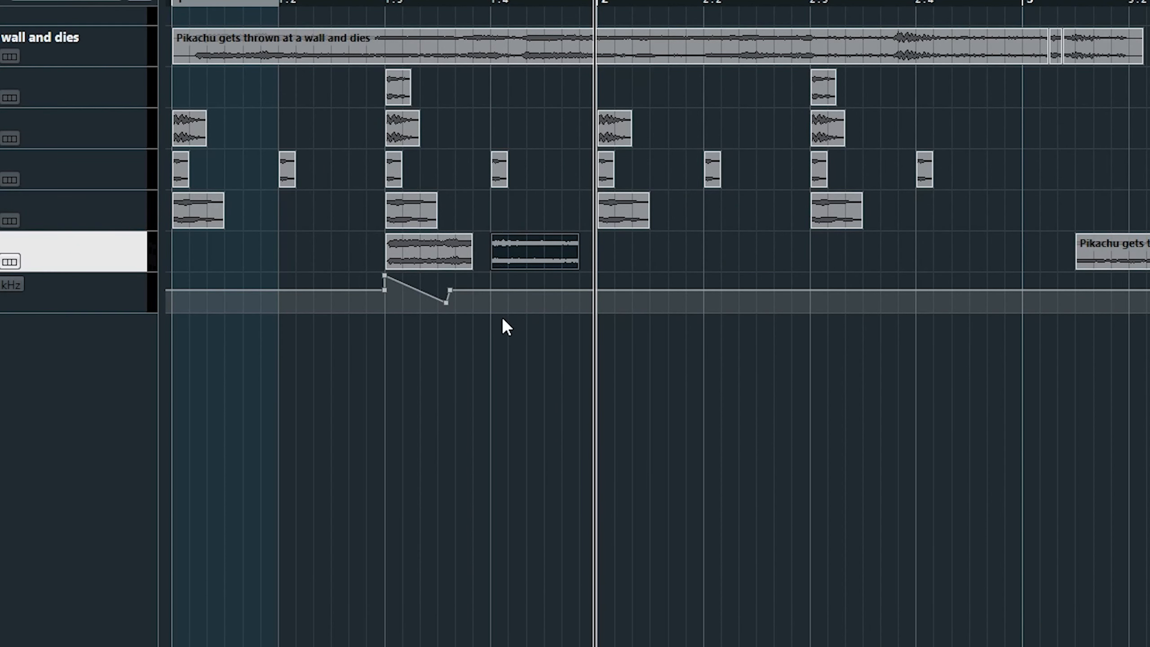
drag(503, 326, 353, 274)
drag(404, 300, 505, 303)
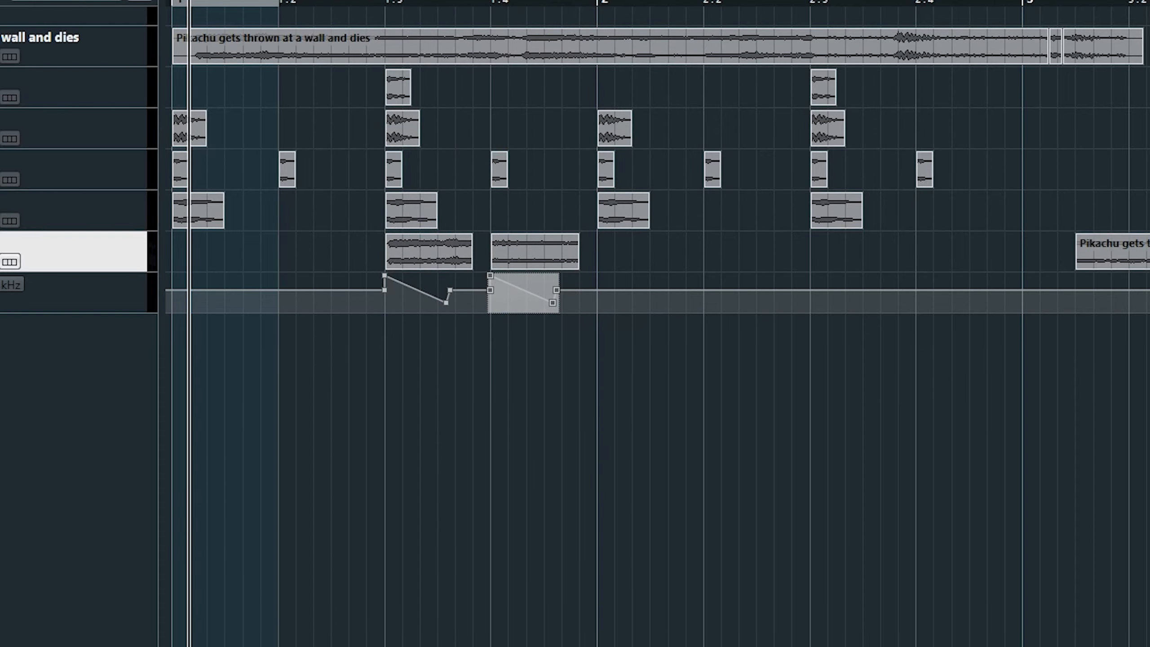
key(space)
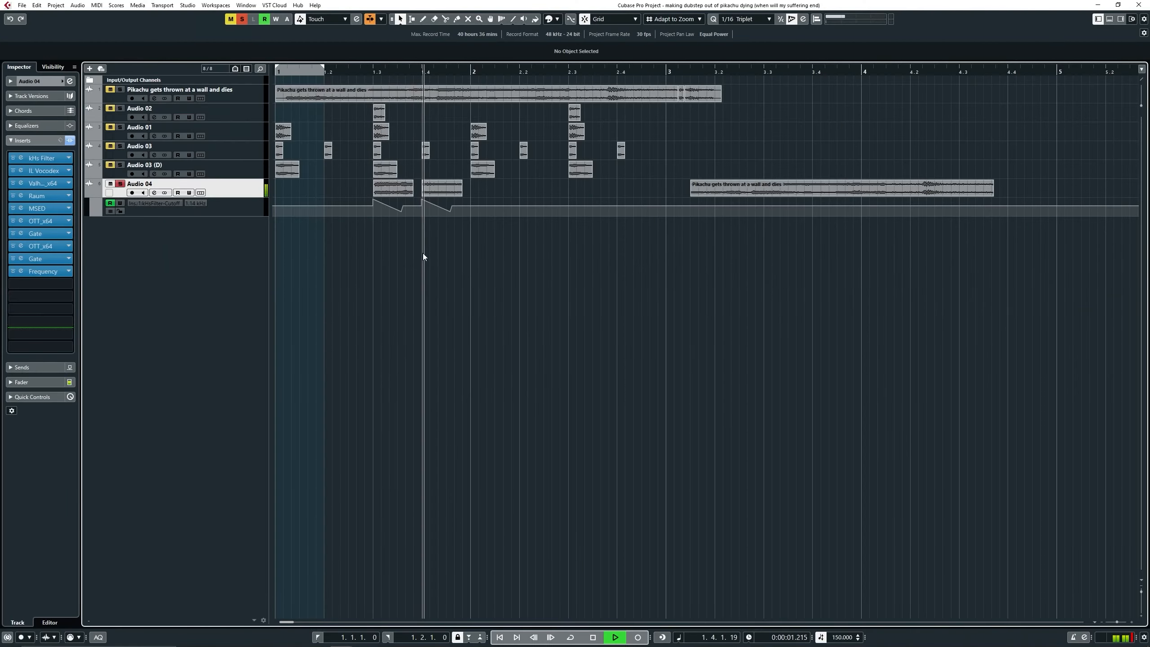
key(space)
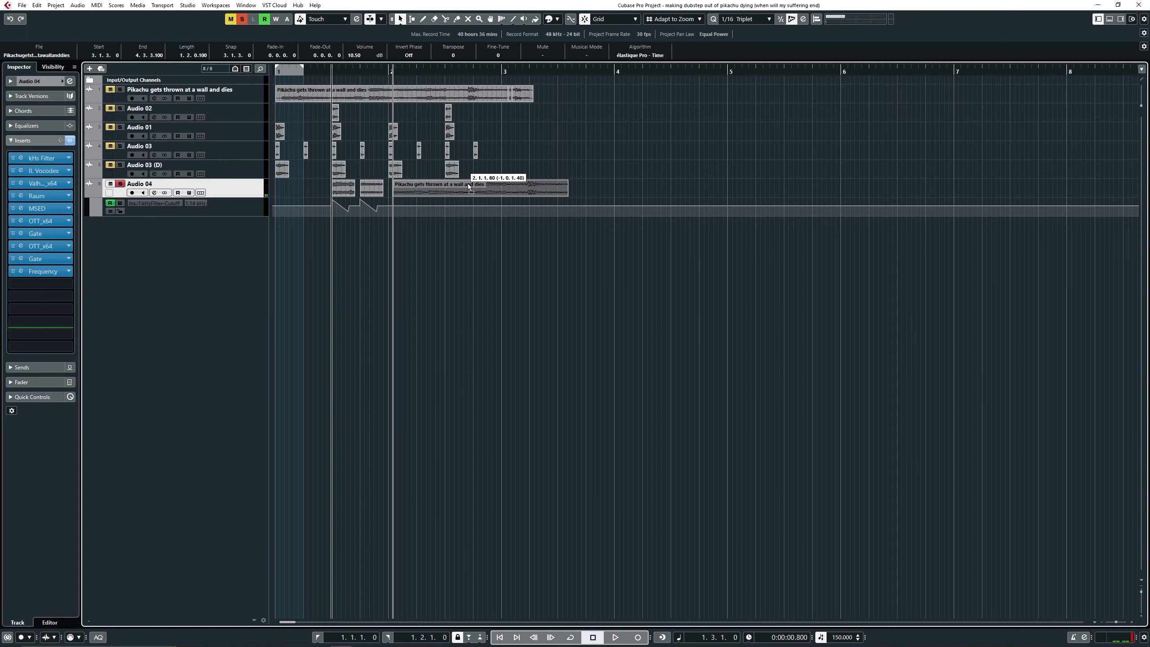
- Move the remaining long Audio 04 clip to about bar 2 and audition the snippet pattern
drag(476, 187, 467, 187)
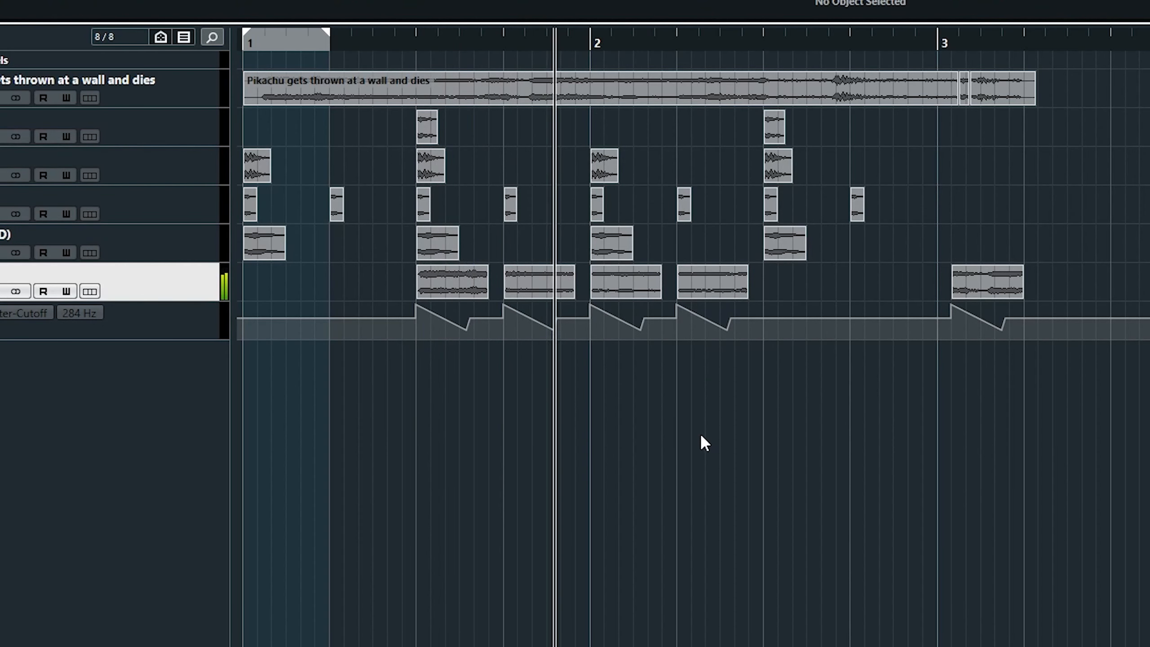
key(space)
- Add kHs Frequency Shifter as direct offline processing to the Audio 04 snippet at bar 2
key(F7)
click(353, 301)
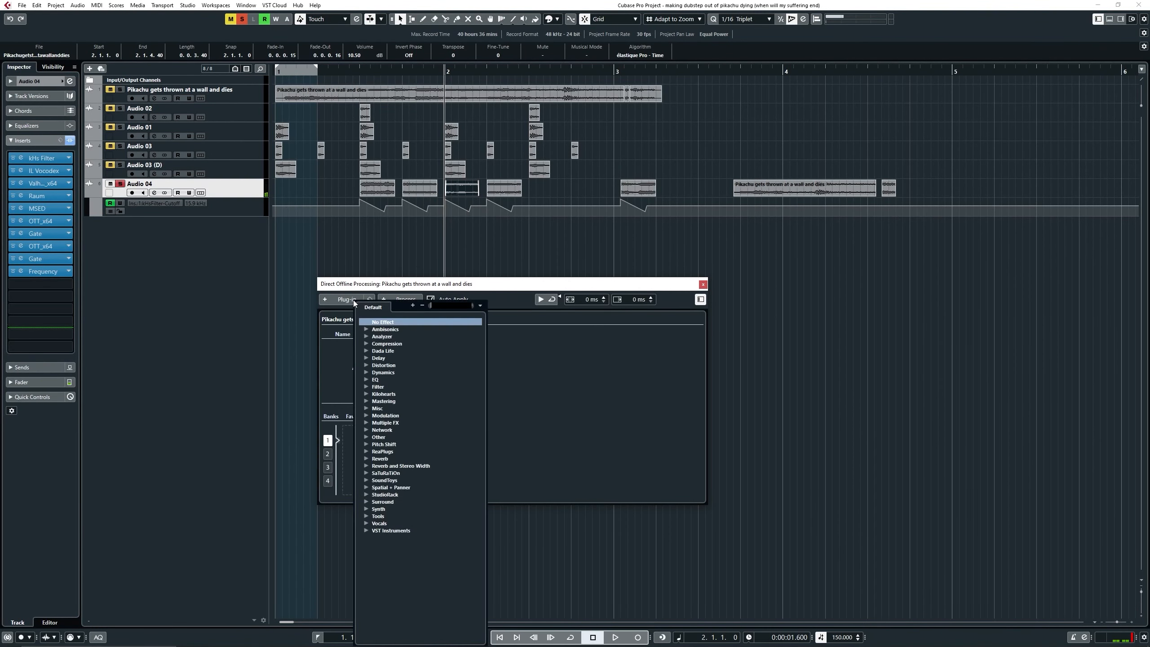
text(khs fre)
key(Return)
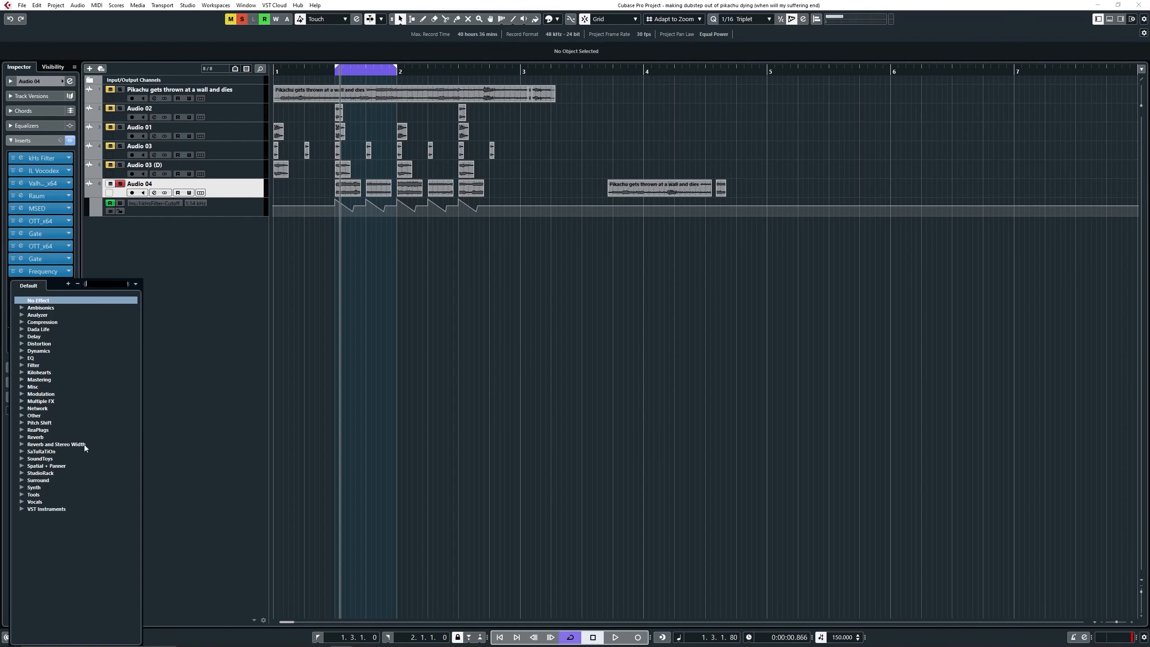
- Try Ravage and Denise Punisher as distortion effects in the eleventh insert slot of Audio 04
text(ravage)
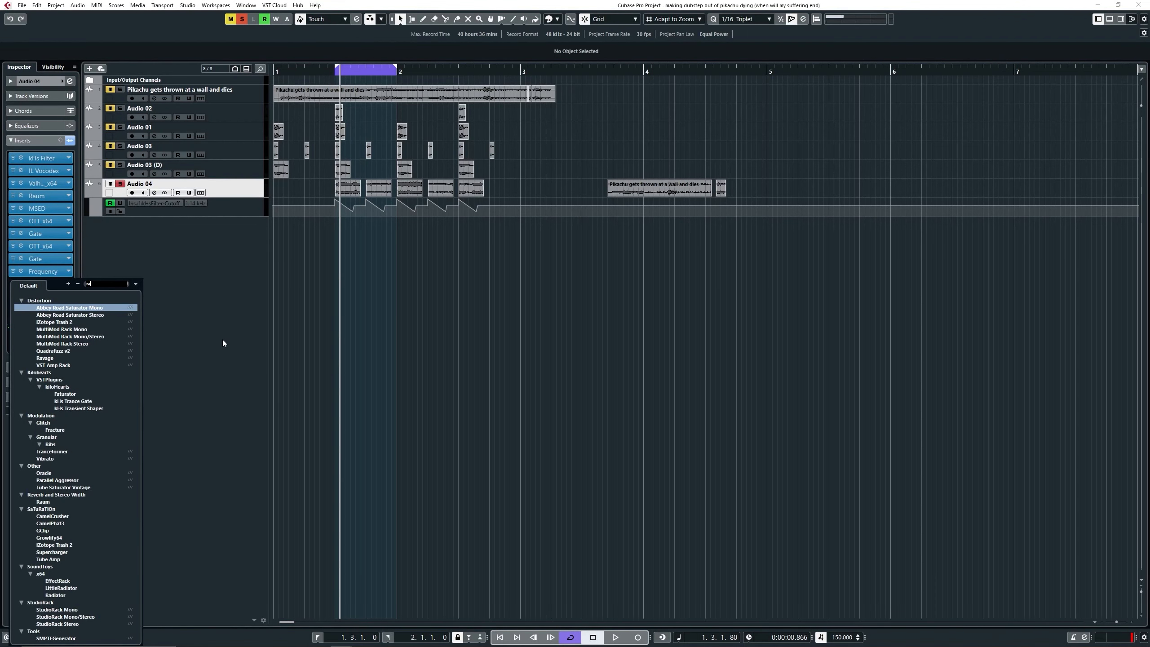
key(Return)
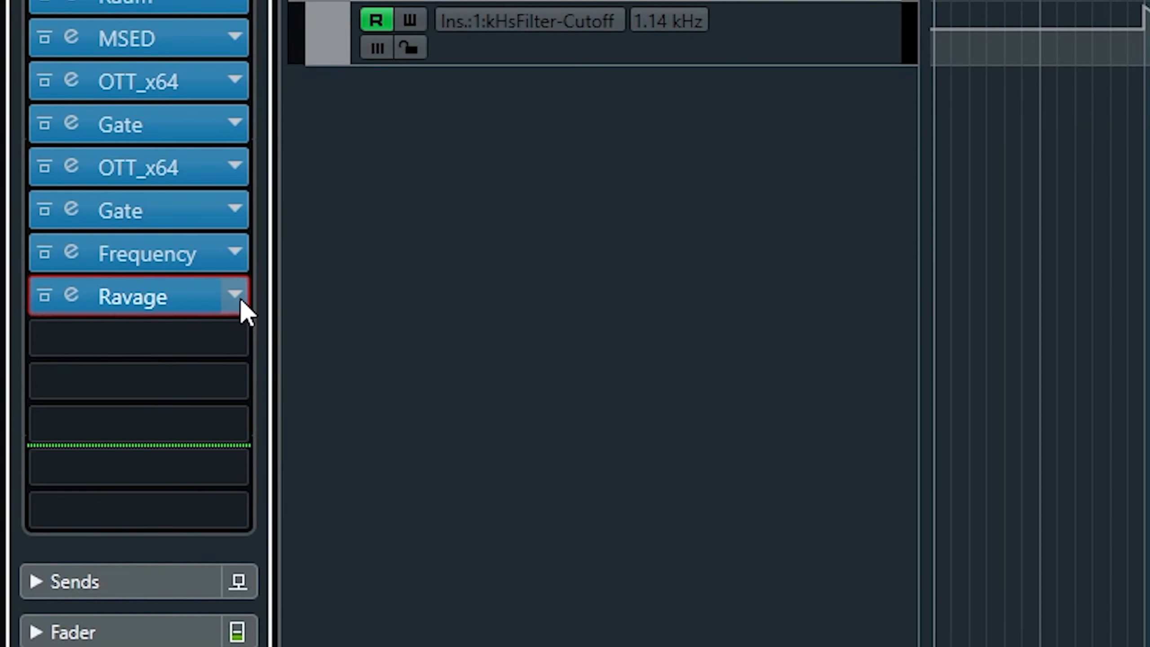
click(240, 299)
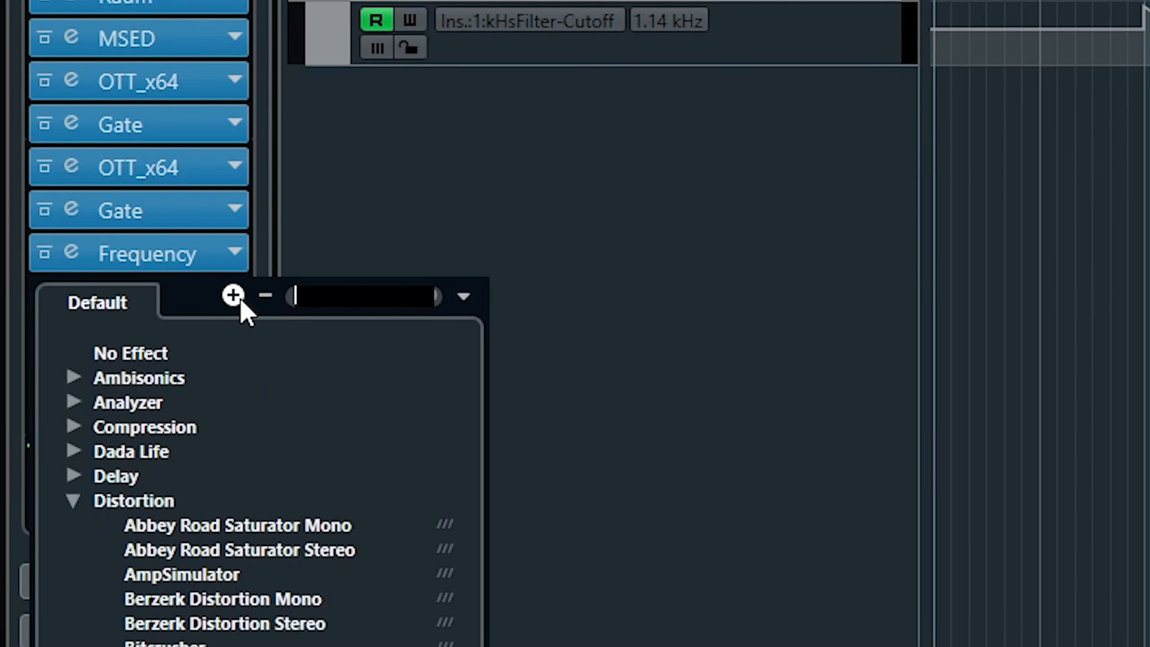
text(pun)
key(Return)
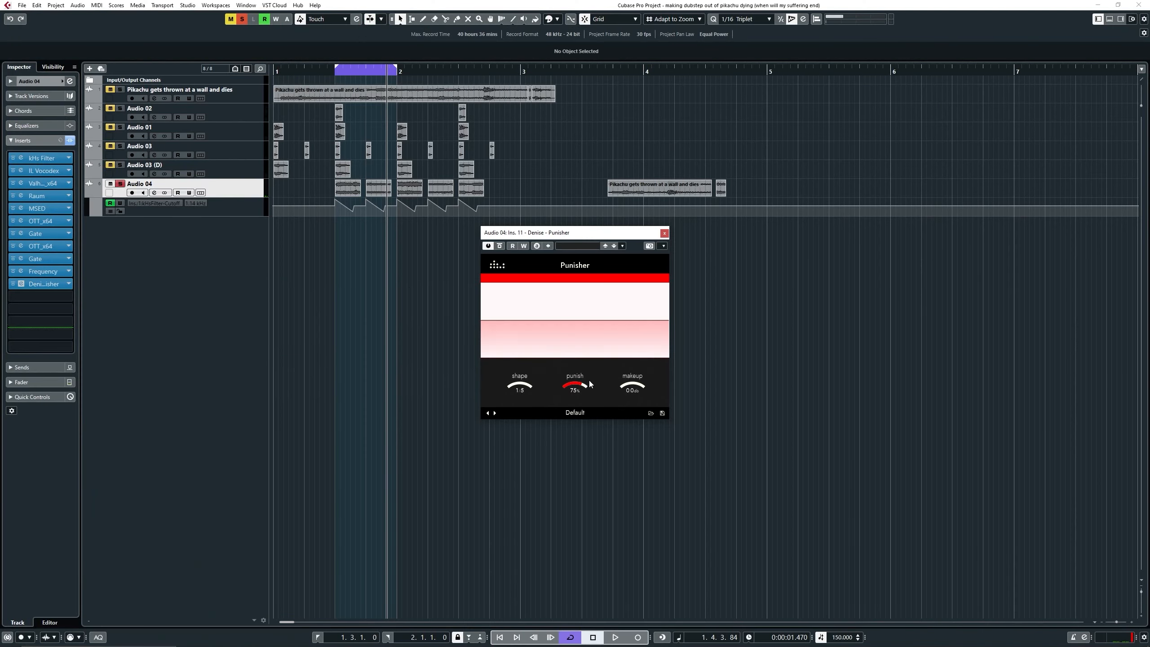
- Insert Multipass on Audio 04 and enable its disabled lowest band
click(46, 296)
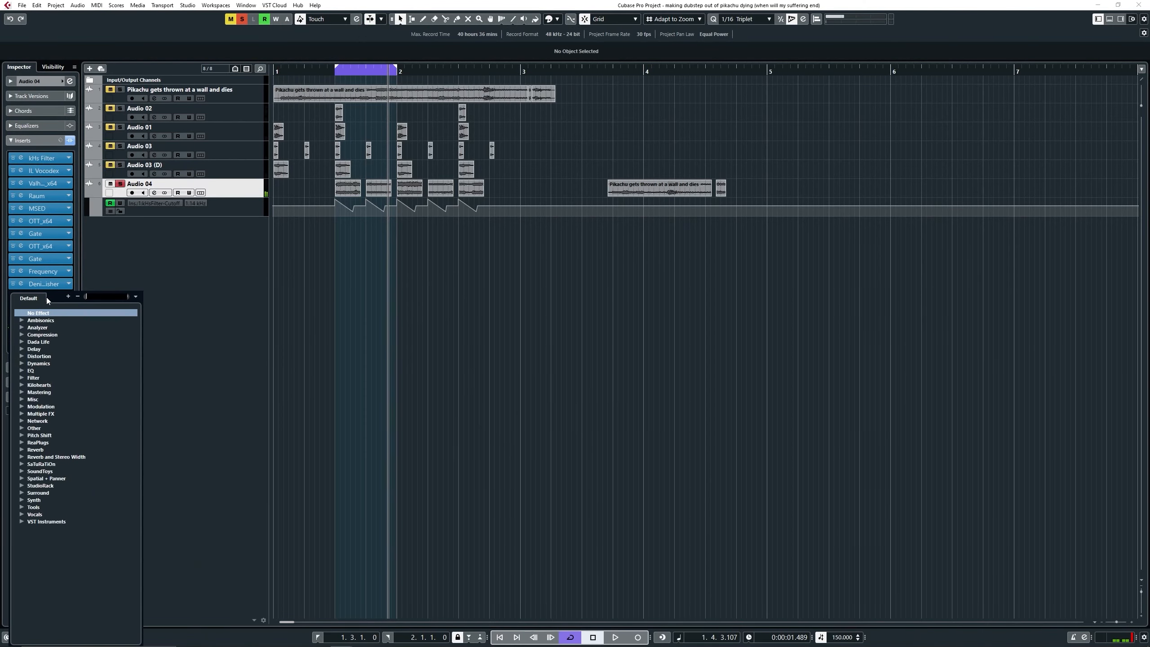
text(multi)
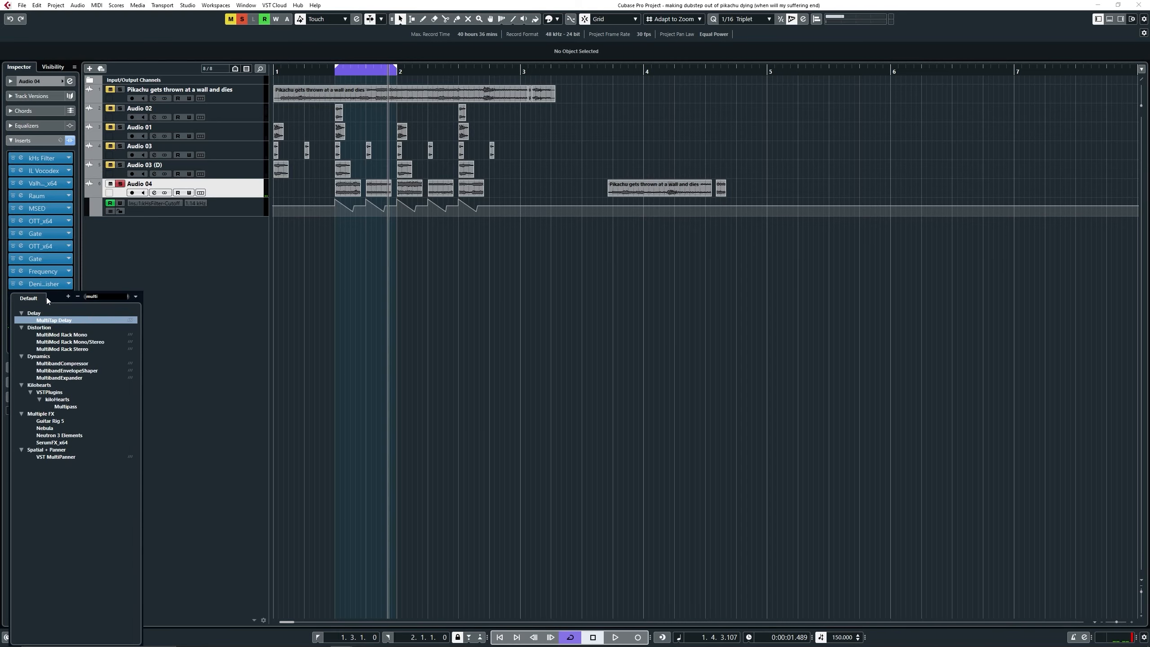
text(p)
key(Return)
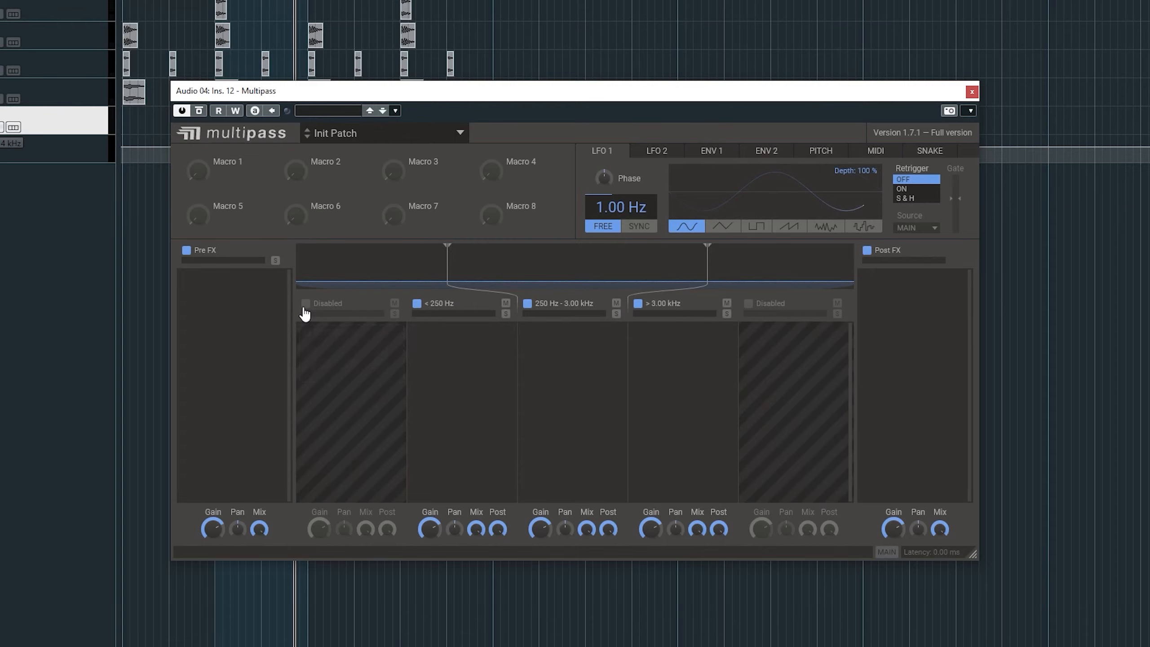
click(305, 305)
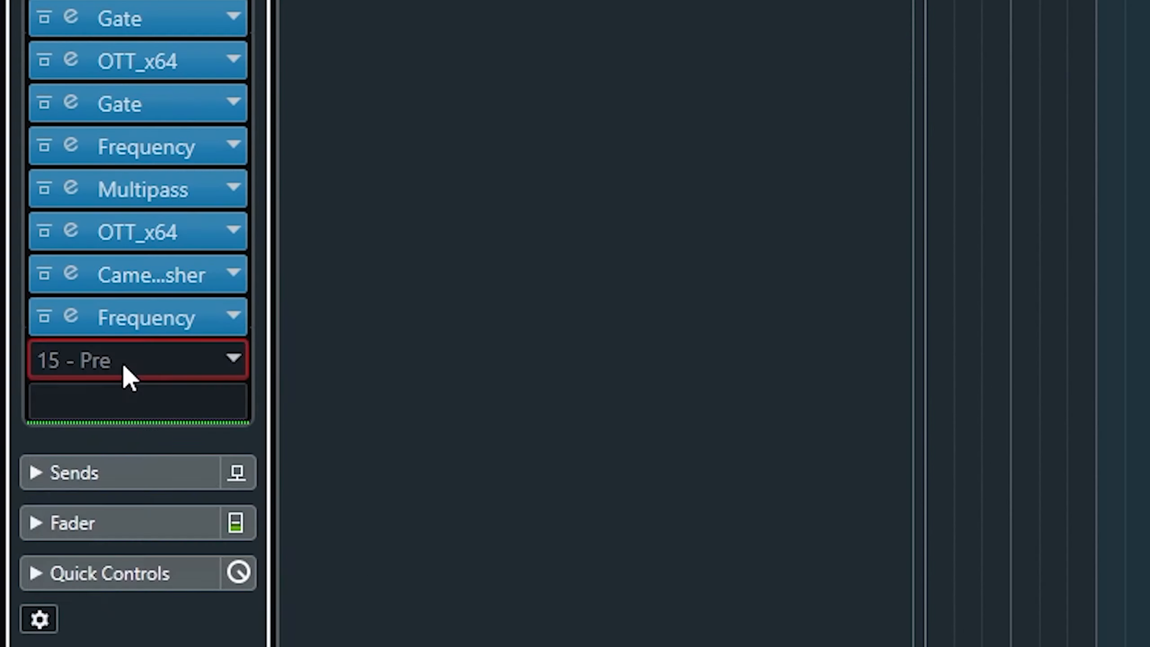
- Insert iZotope Trash 2 in slot 15 of Audio 04 and load the 150hz low cut preset in the Frequency EQ of slot 14
click(123, 369)
text(tra)
click(244, 457)
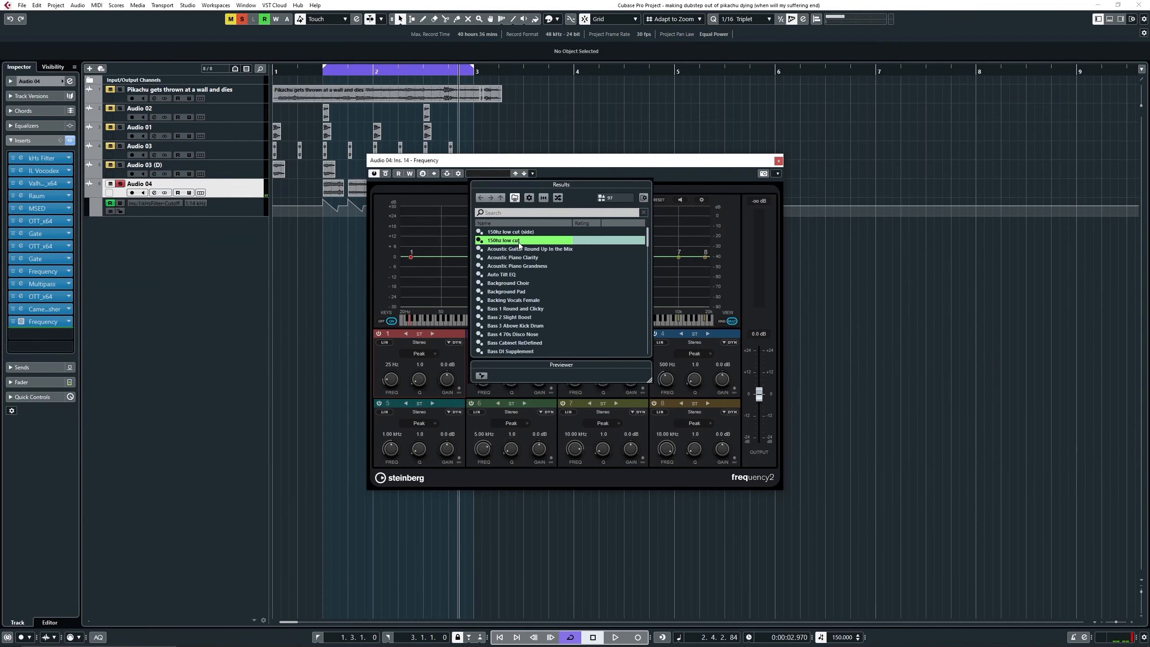
double_click(519, 241)
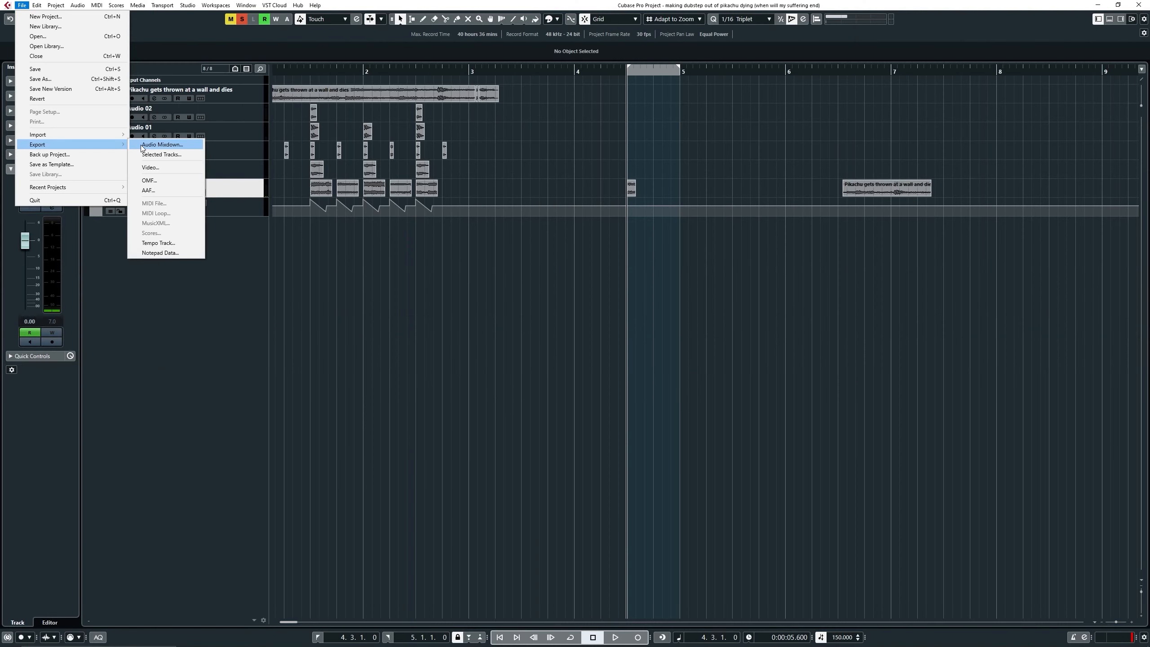
- Export the range from 4.3.1.0 to 5.1.1.0 as an audio mixdown named future riddim exdddeeee
click(155, 148)
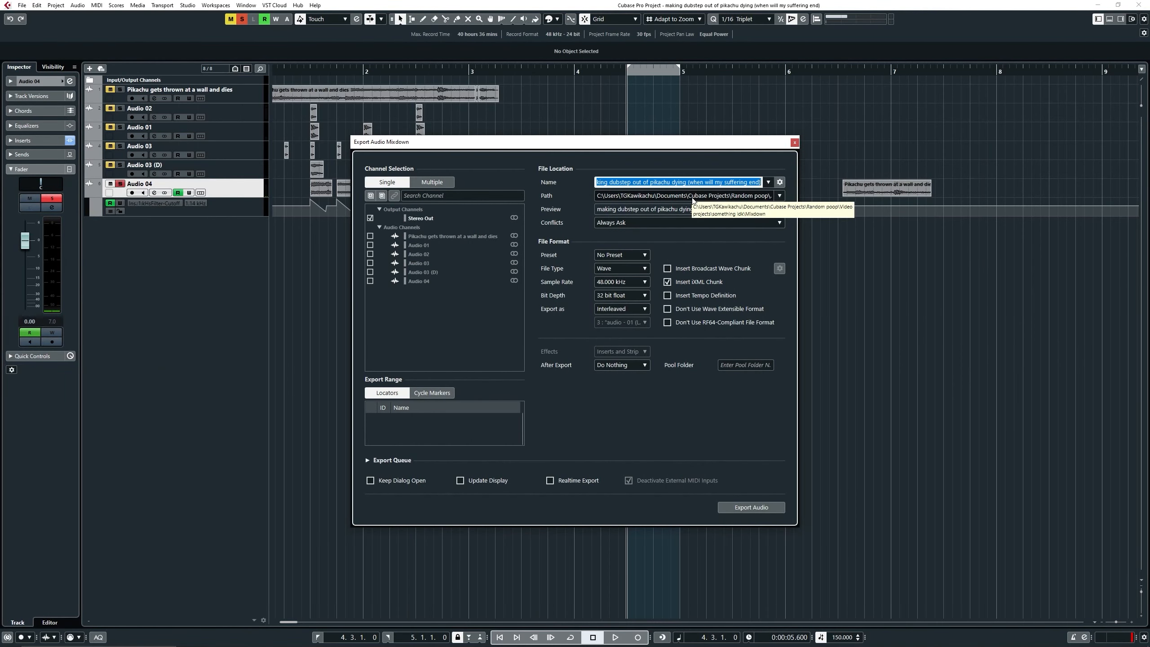
text(future riddim e)
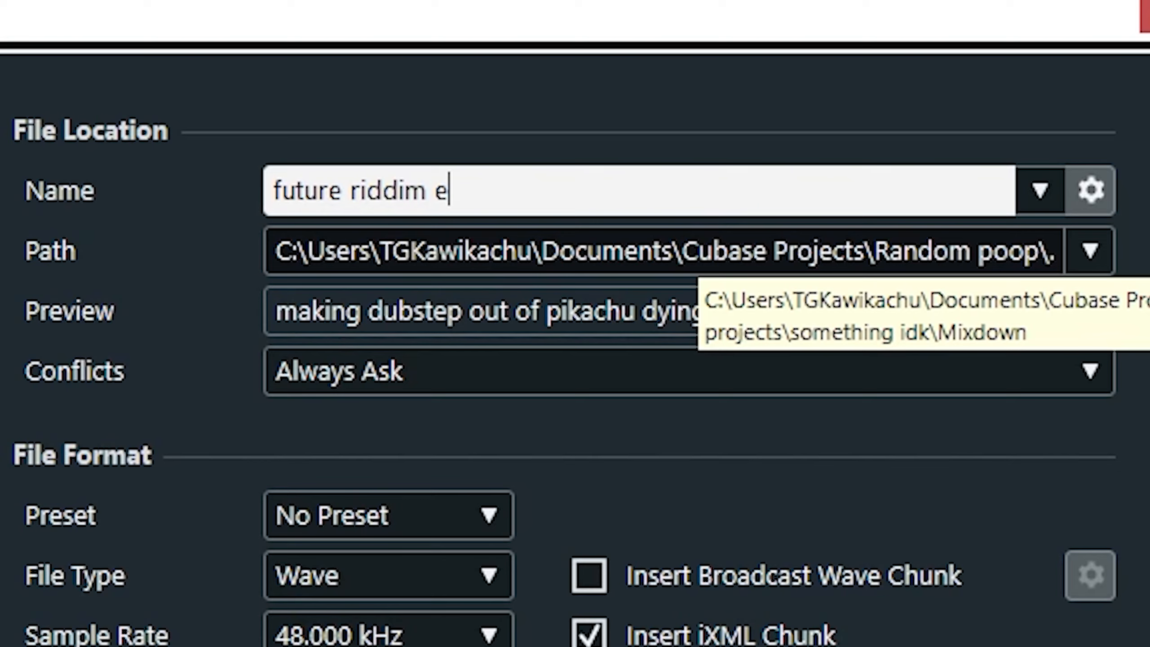
text(xdd)
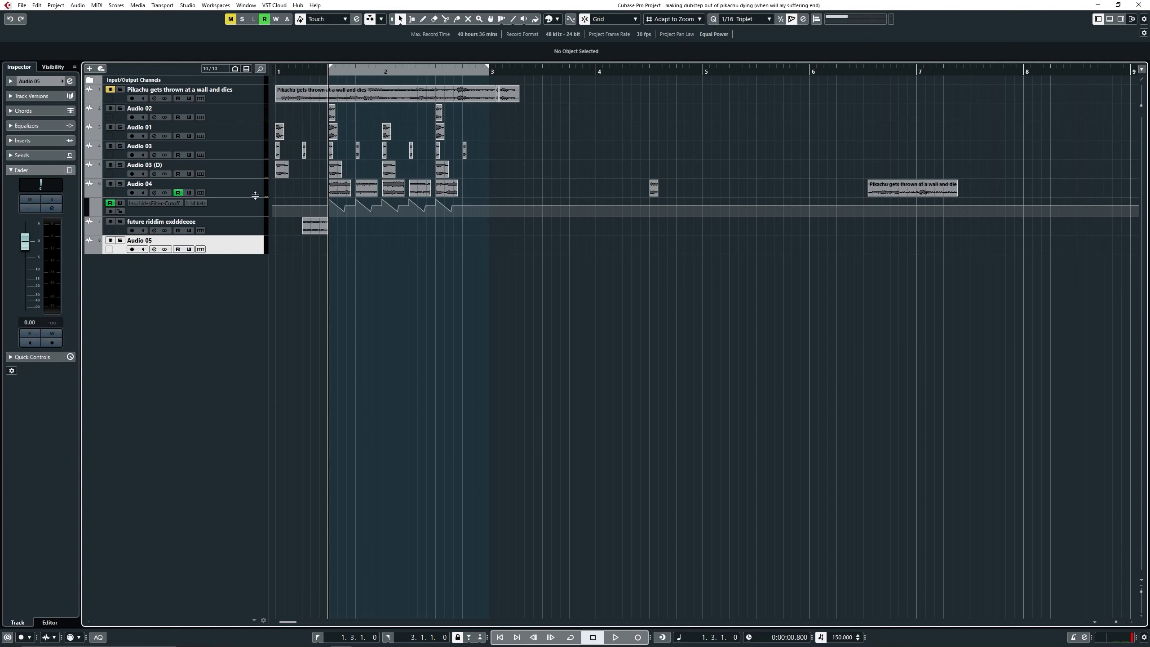
- Export the Audio 04 pattern from 1.3.1.0 to 3.1.1.0 as future riddim exdddeeee 2.wav, creating an audio track from it
click(204, 184)
click(21, 5)
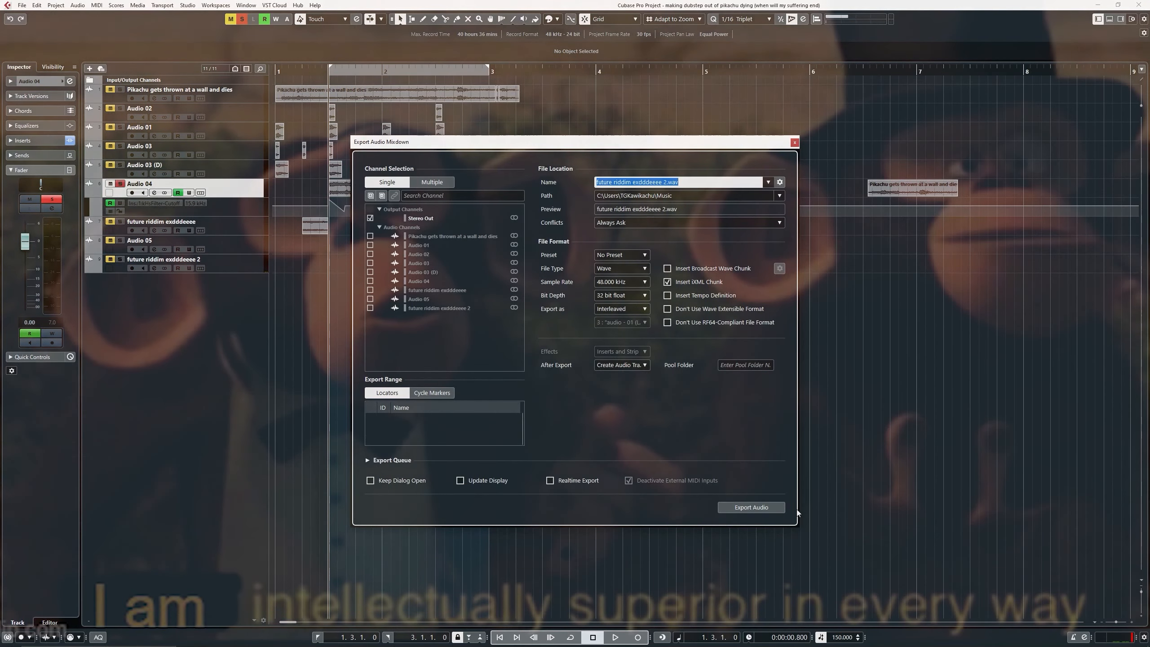
click(751, 506)
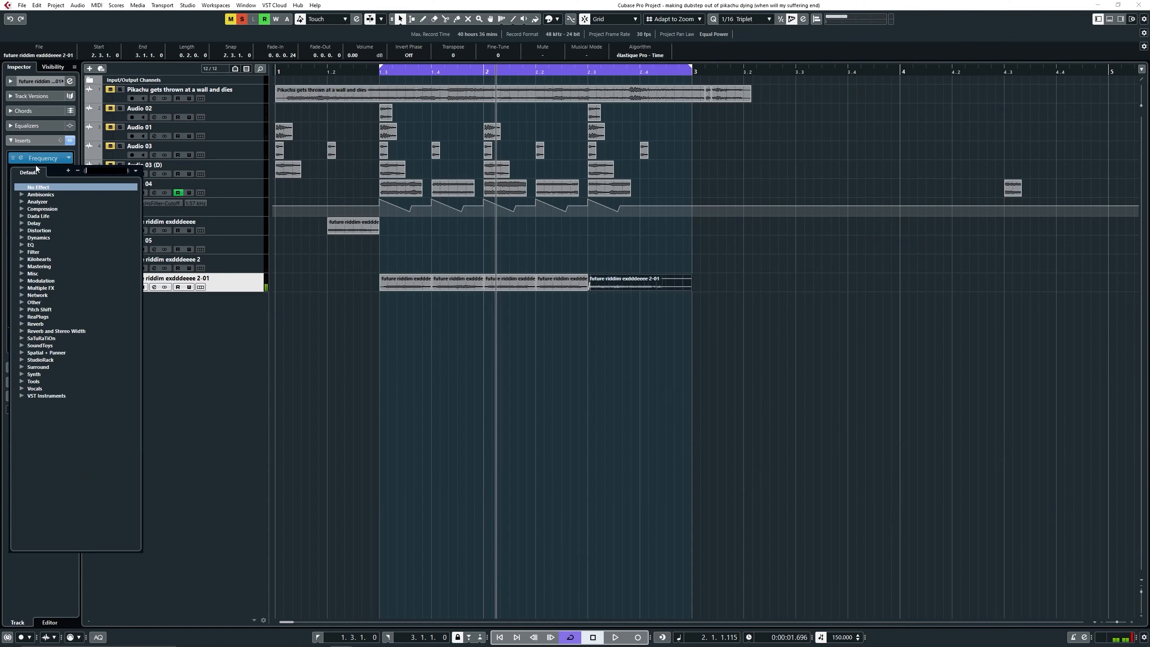
- Insert FabFilter Pro-Q 3 on the future riddim exdddeeee 2-01 track and add narrow EQ boosts of about 6 dB
text(pr)
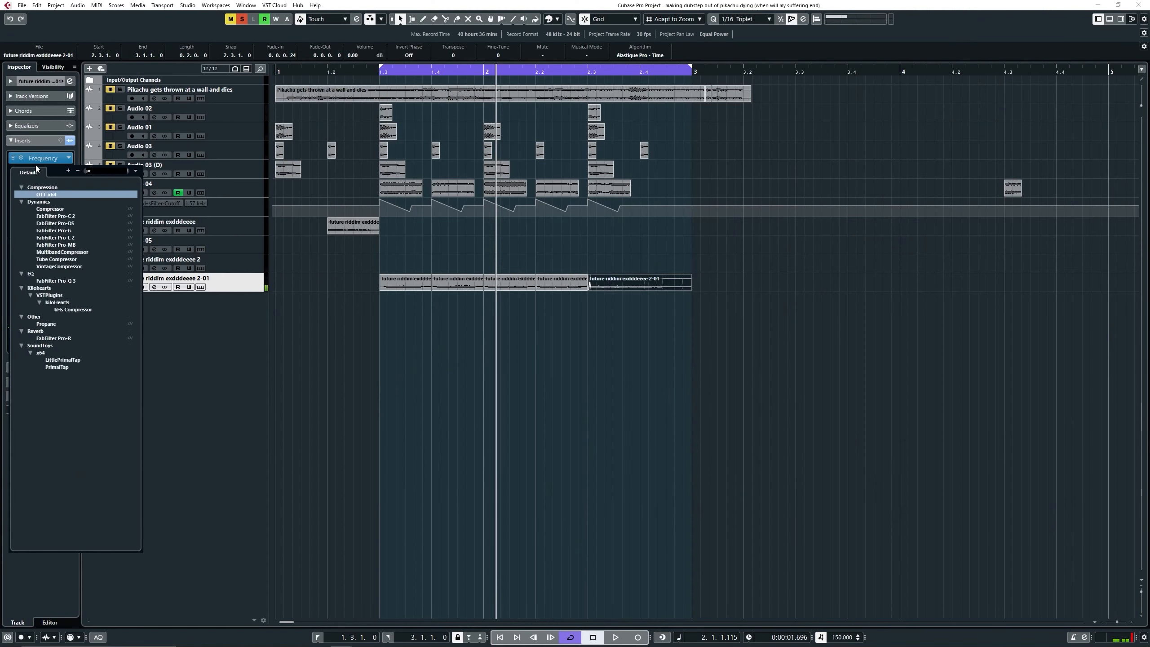
text(o)
click(64, 237)
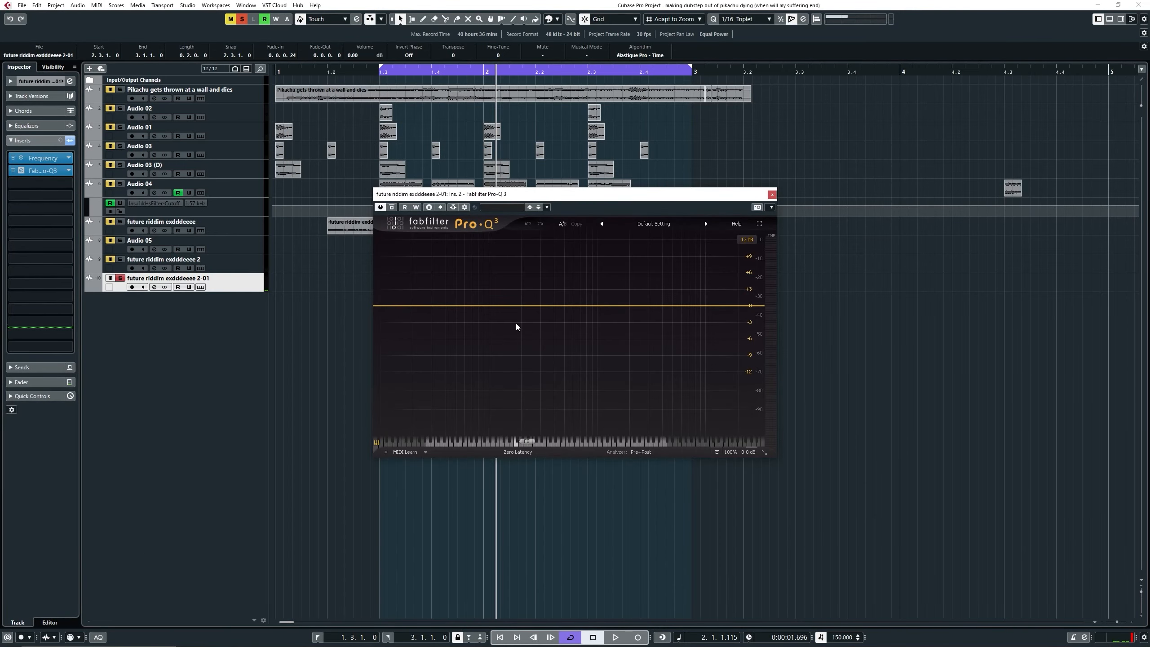
drag(489, 307, 582, 268)
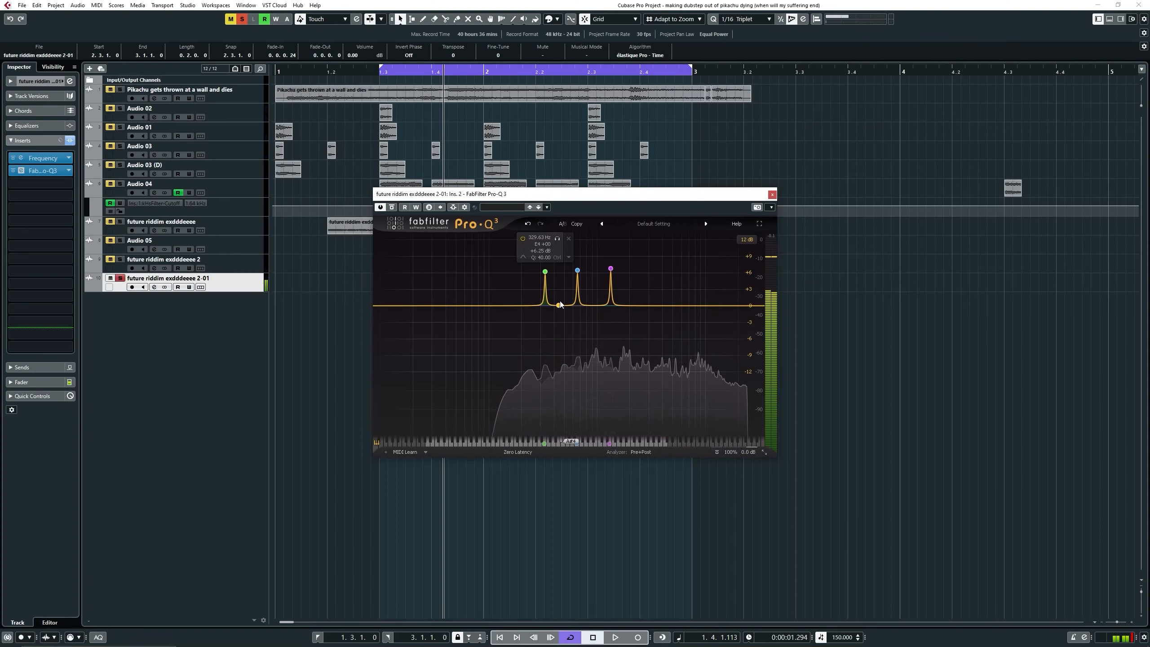
click(560, 305)
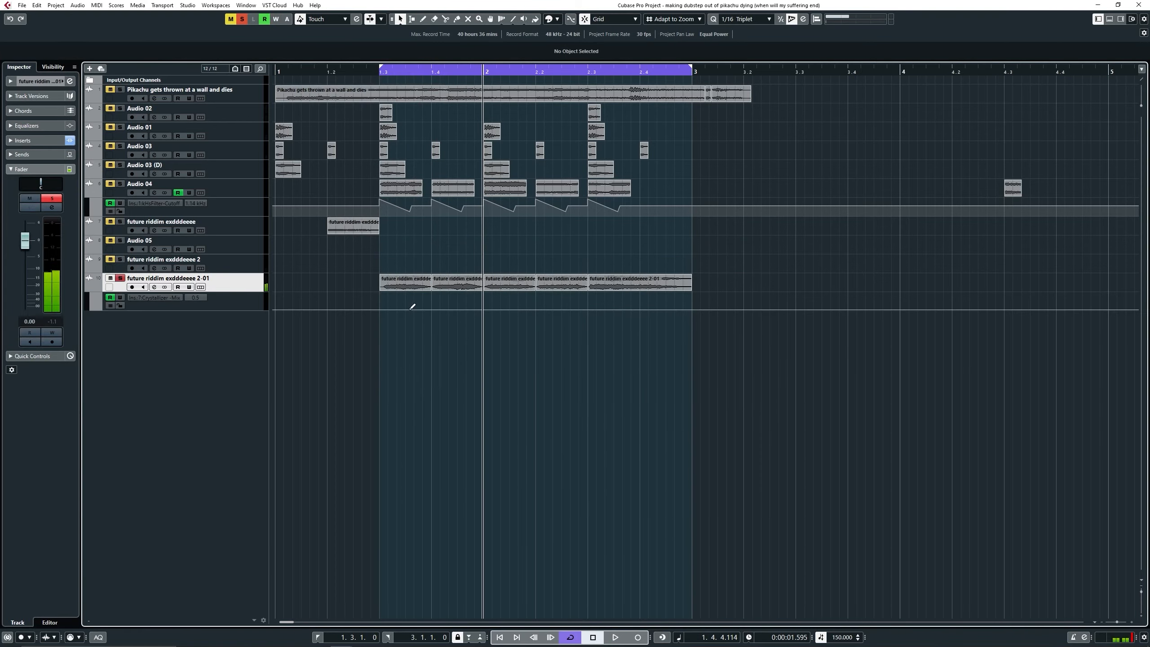
- Draw two Crystallizer Mix automation peaks at the first clip boundaries, copy them to the next two boundaries and audition them
click(409, 310)
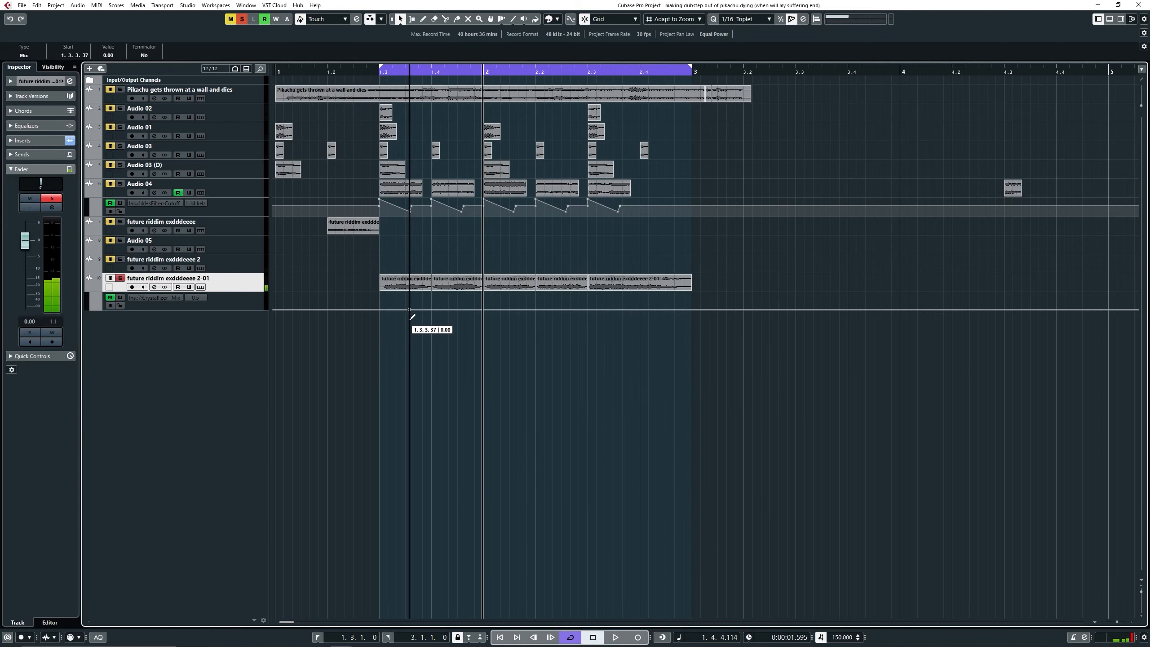
drag(513, 317, 407, 294)
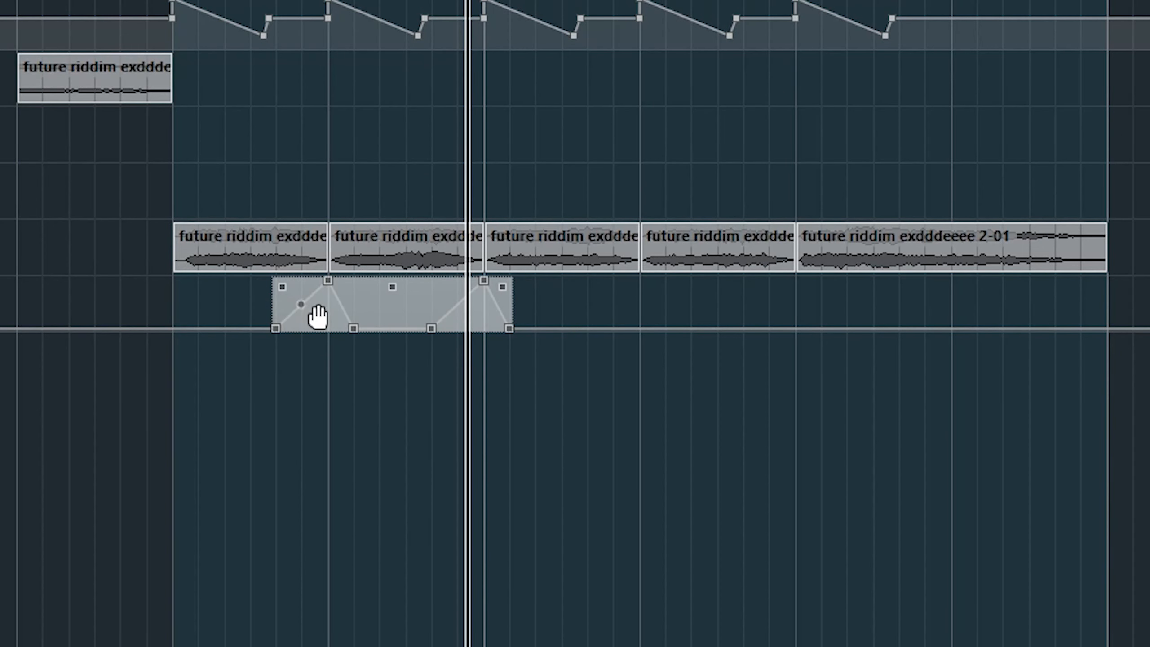
drag(319, 316, 631, 334)
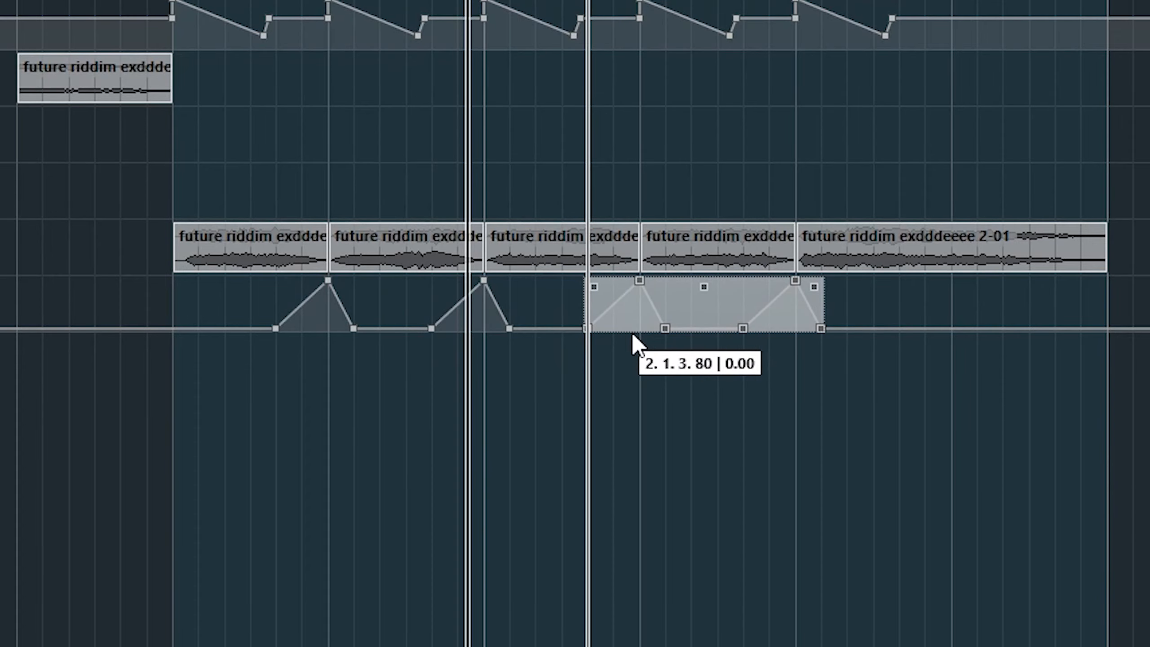
key(space)
- Lower the Crystallizer Mix automation ramps and level the last two peaks with the second one
drag(610, 304, 525, 299)
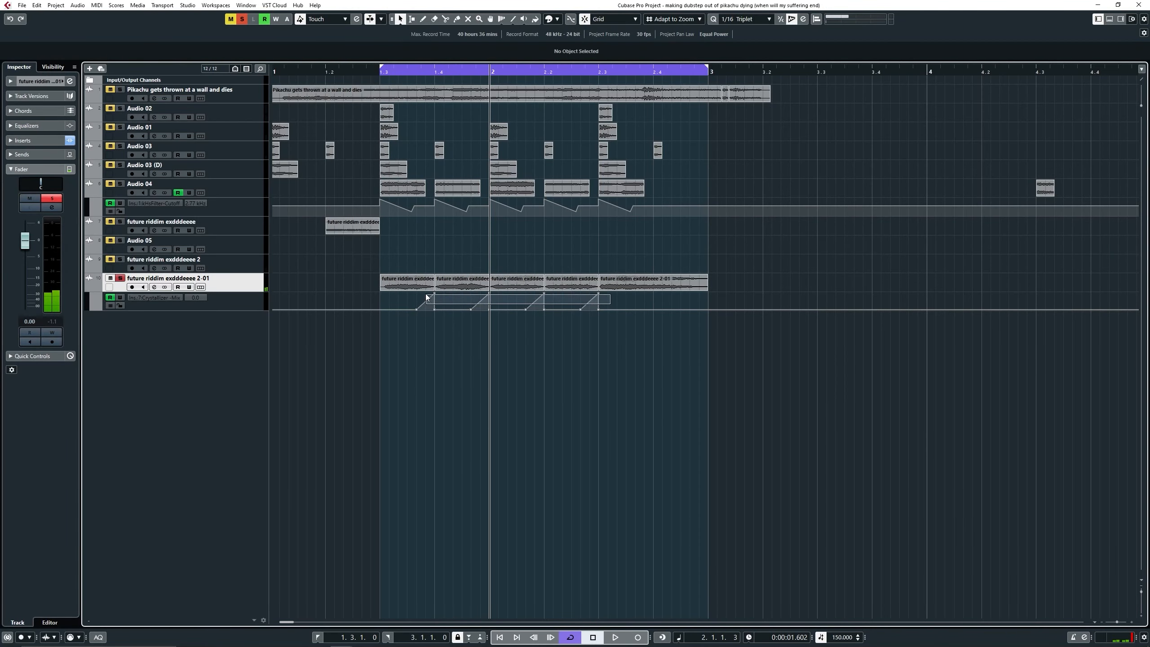
drag(425, 297, 426, 298)
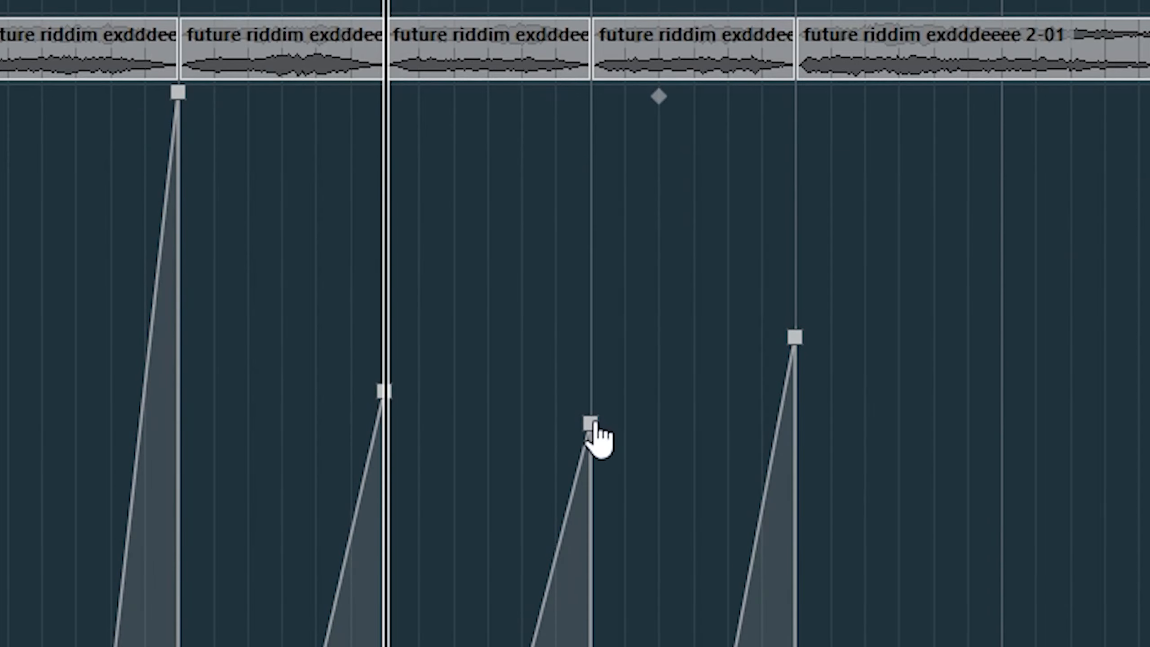
drag(594, 426, 596, 392)
drag(795, 339, 795, 391)
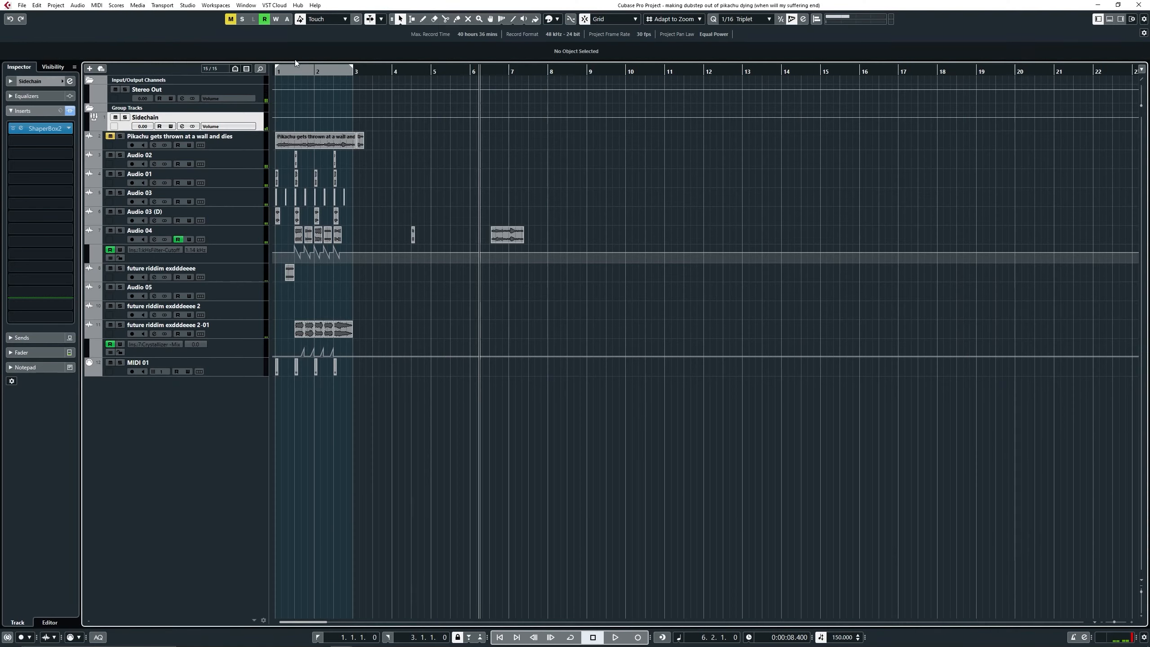
- Add a sampler track for the Pikachu recording and set the sample's loop mode to Continuous
click(89, 68)
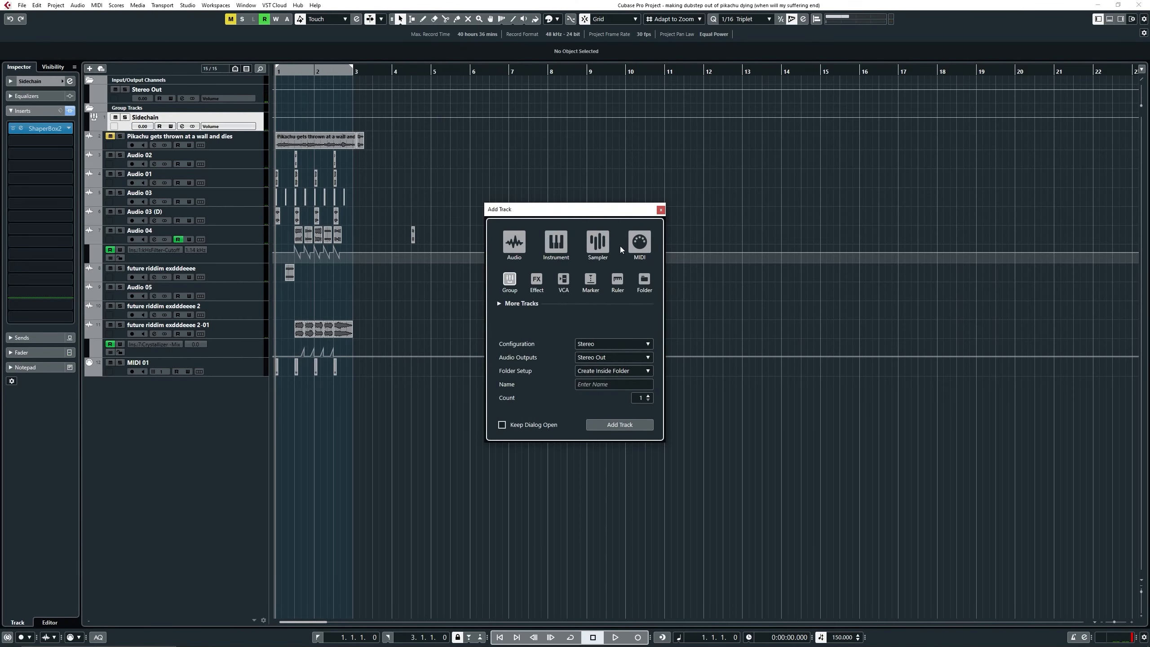
click(598, 242)
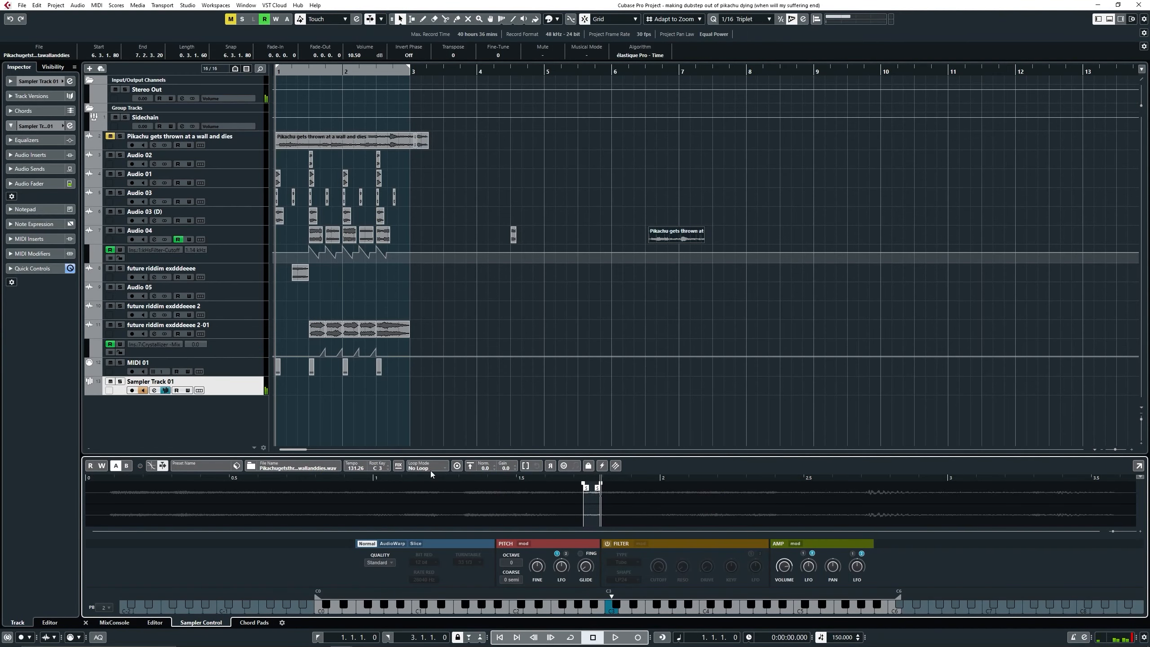
click(430, 468)
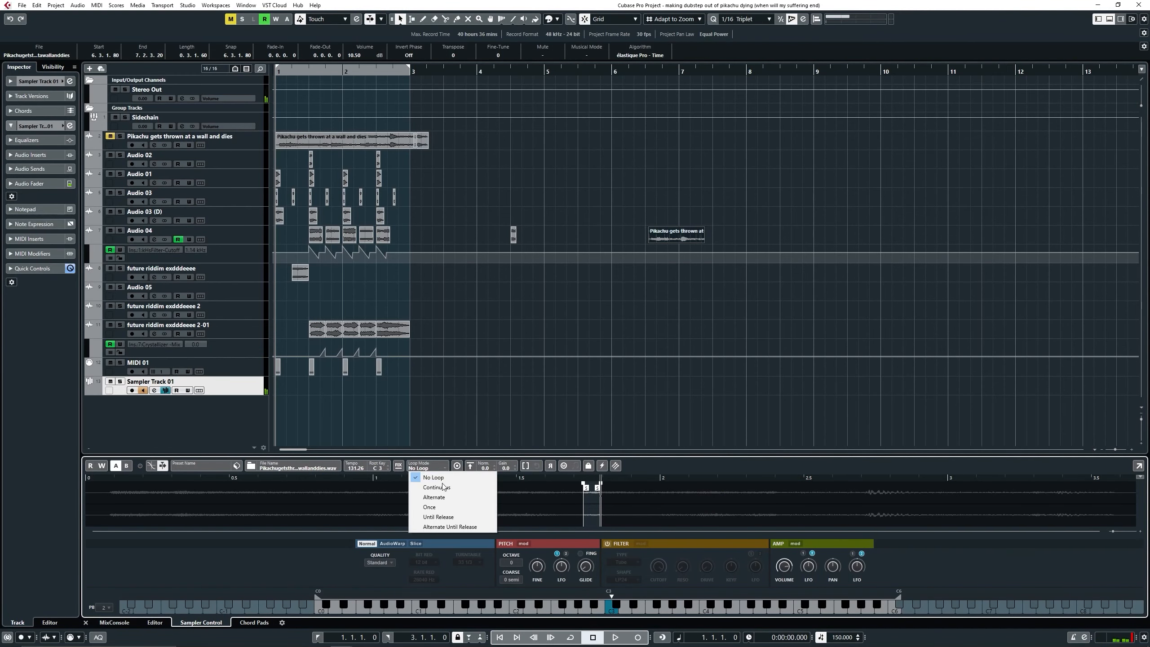
click(446, 487)
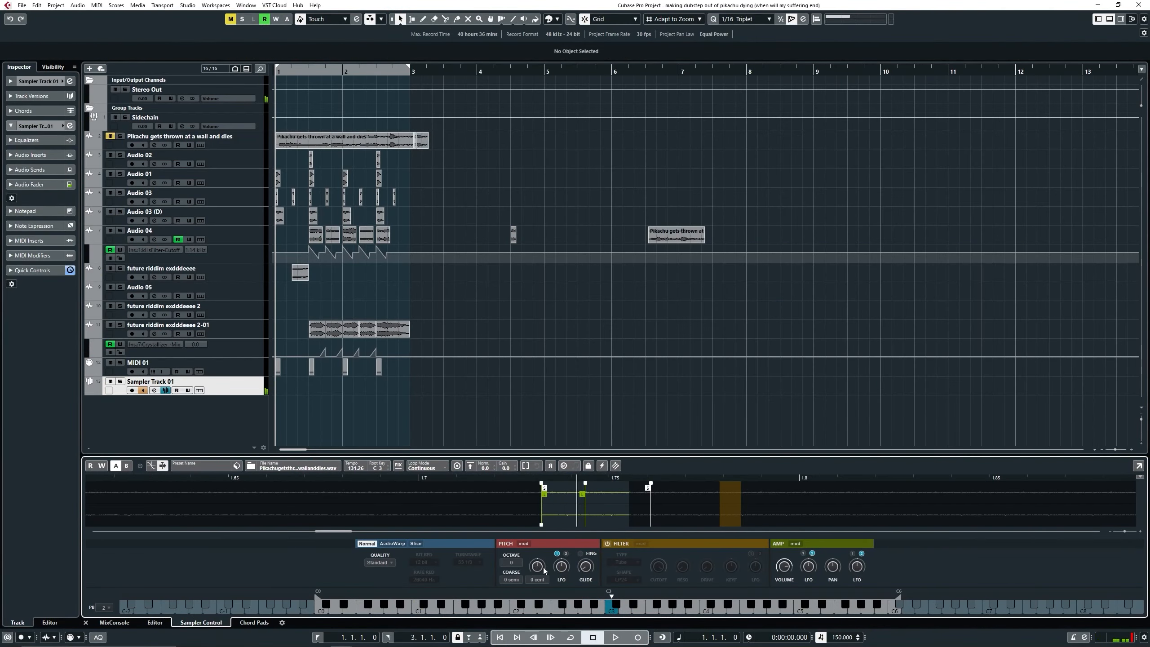
- Fine-tune the pitch settings of the looped sample on Sampler Track 01 and close the sampler editor
drag(565, 567, 565, 565)
drag(540, 338, 540, 352)
click(85, 623)
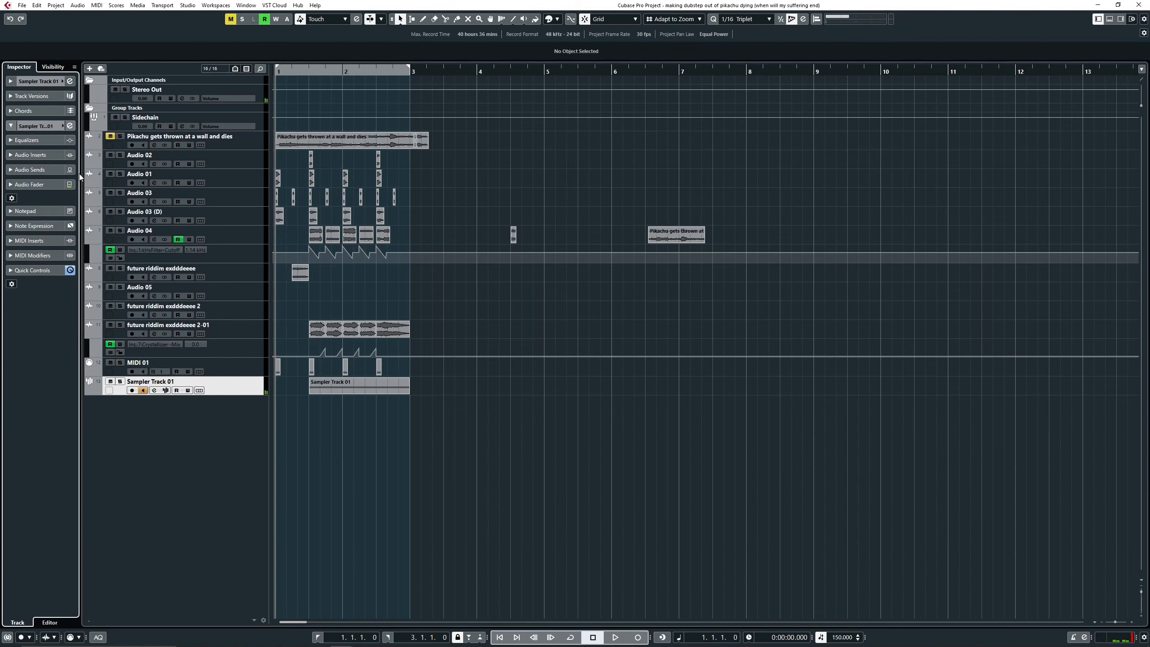
- Copy the kHs Filter insert from Audio 04 to Sampler Track 01, placing it after MSED
click(256, 329)
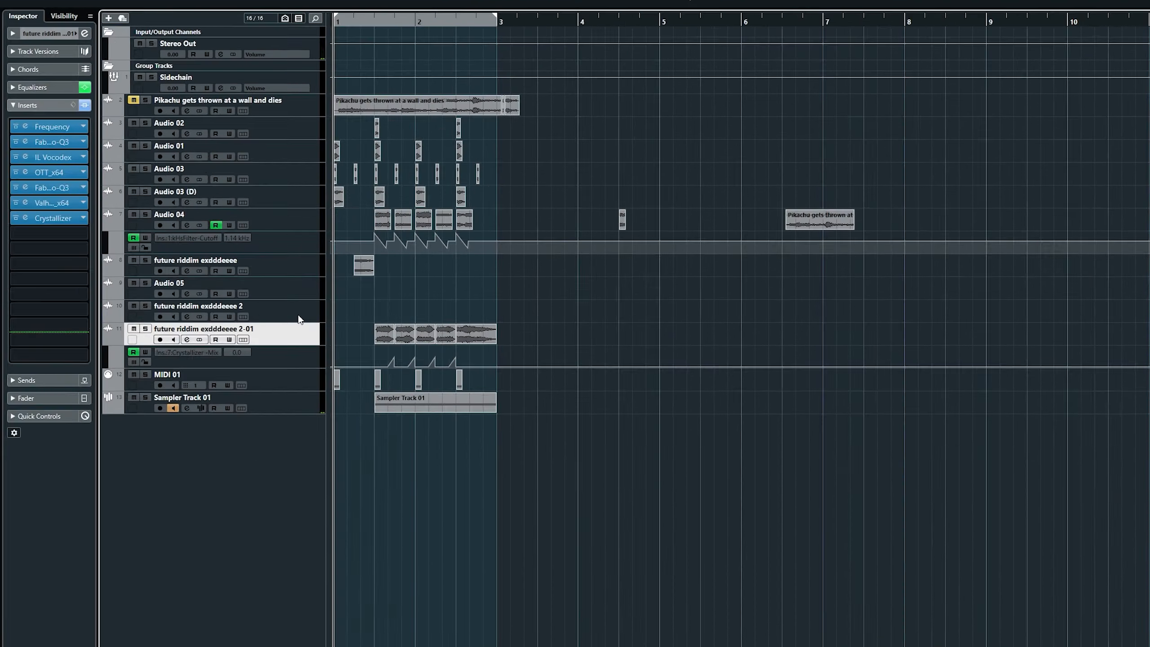
click(253, 317)
click(262, 297)
click(263, 280)
click(793, 269)
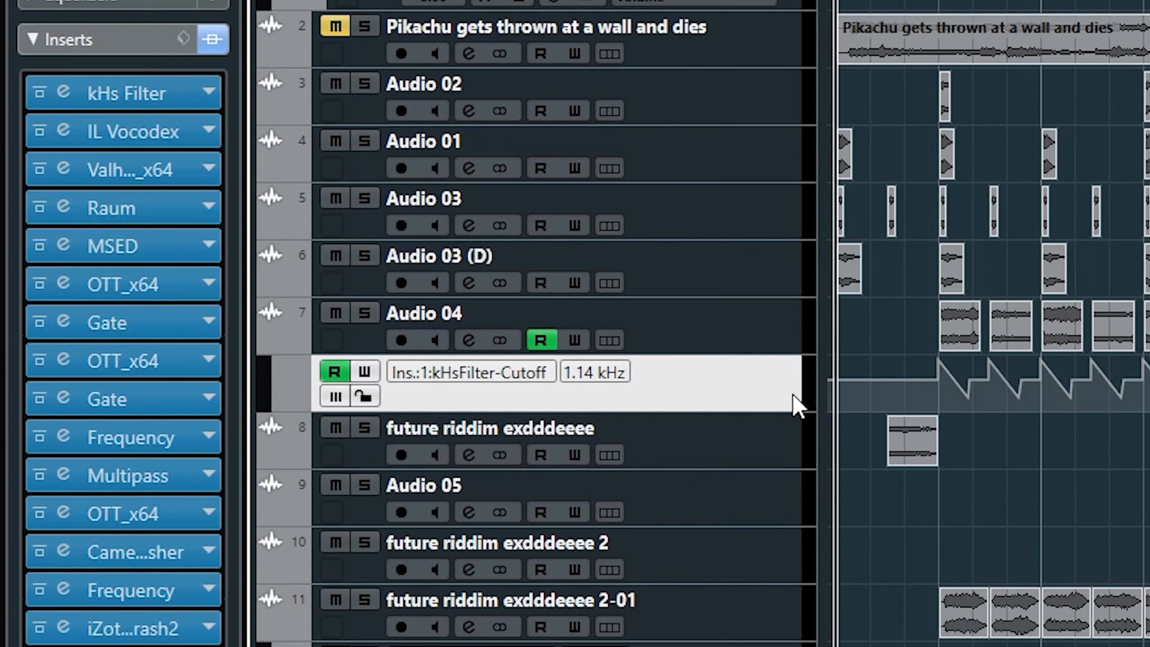
click(780, 221)
right_click(113, 102)
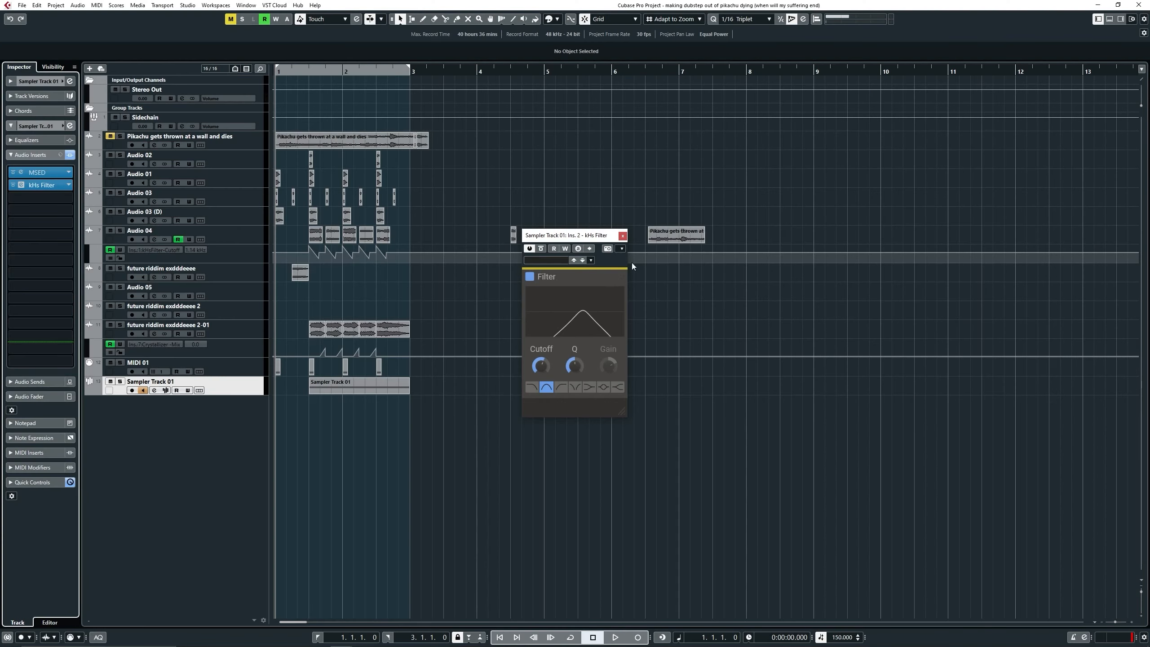
click(622, 235)
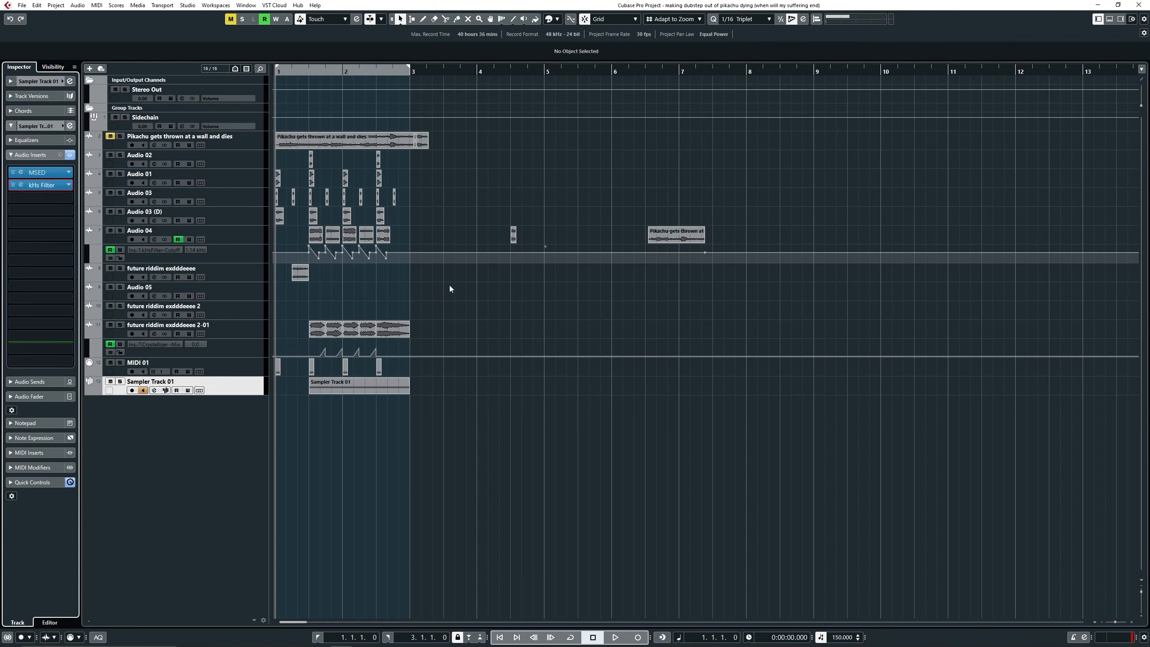
- Copy the kHs Filter cutoff automation from Audio 04 to the filter cutoff lane of Sampler Track 01
drag(420, 262, 296, 246)
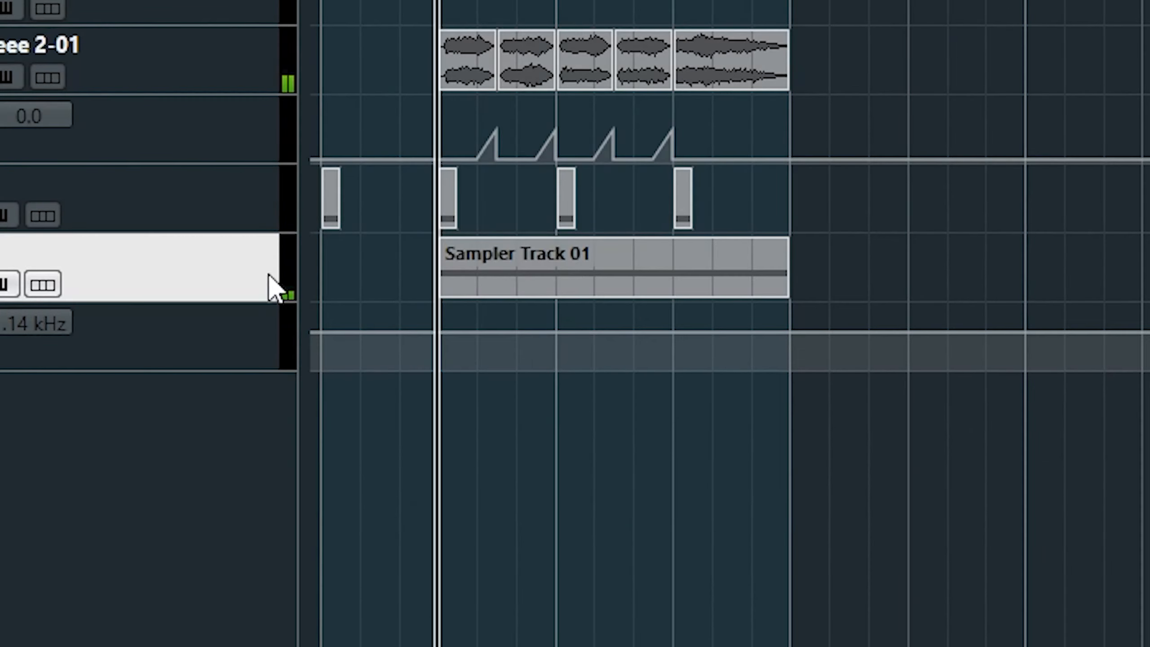
click(268, 337)
key(ctrl+v)
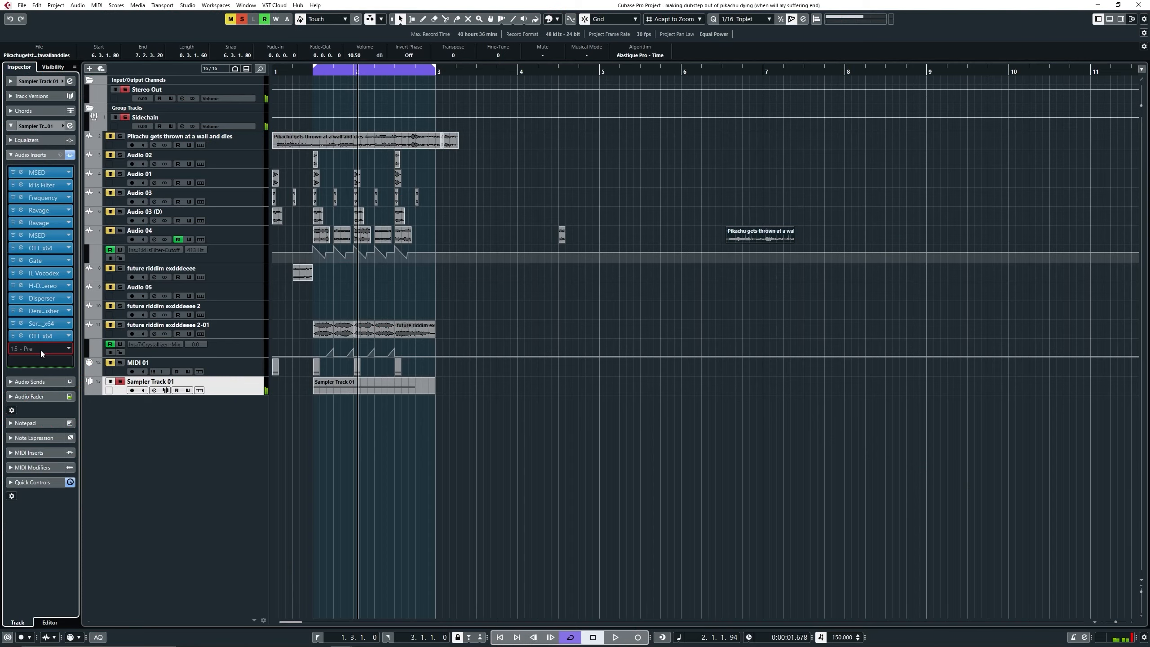
- Add a Gate as insert 15 on Sampler Track 01 and close the H-Delay window
click(41, 351)
click(50, 372)
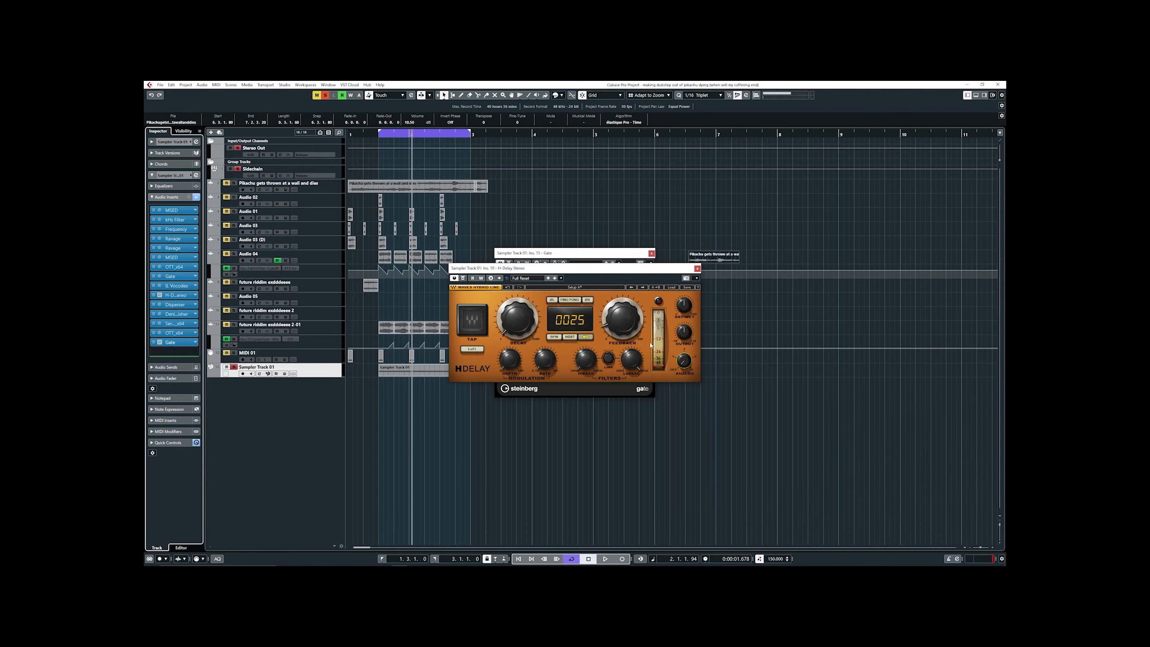
click(697, 268)
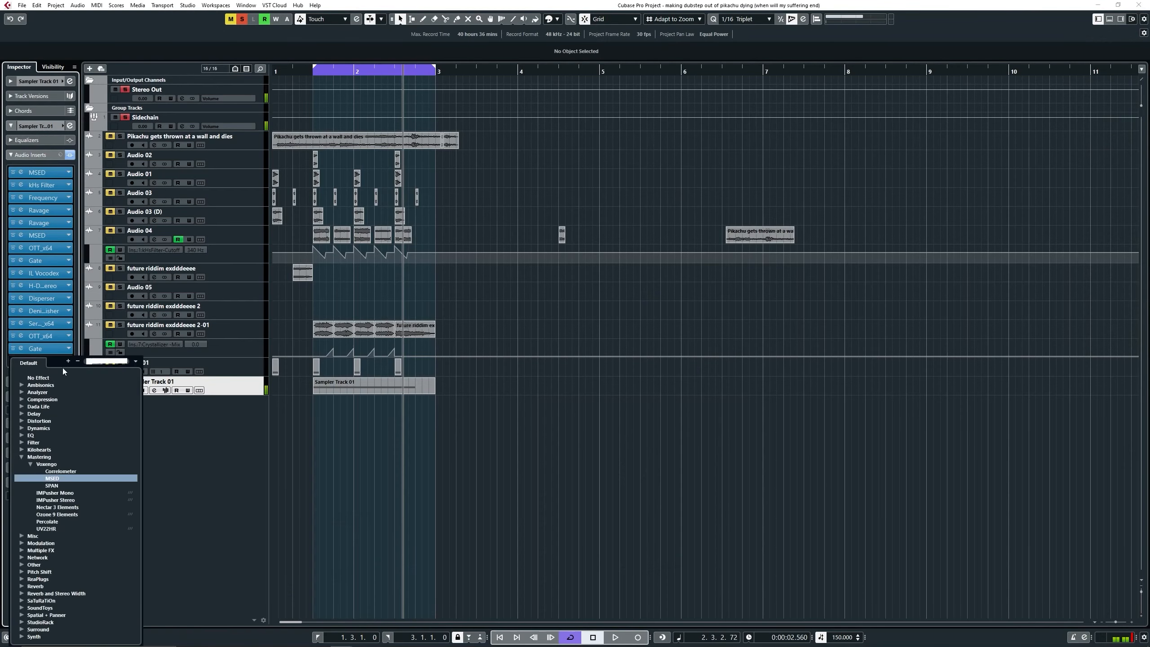
- Enable Hyper/Dimension in the SerumFX insert on Sampler Track 01 and play the result back
click(35, 343)
click(21, 324)
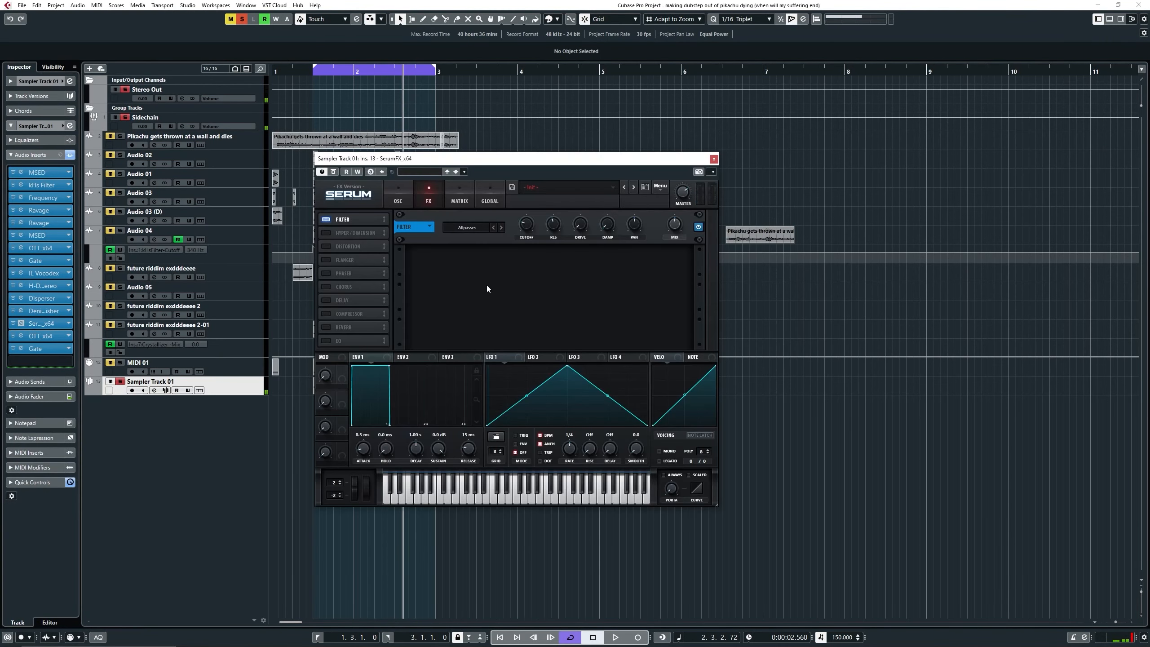
click(325, 232)
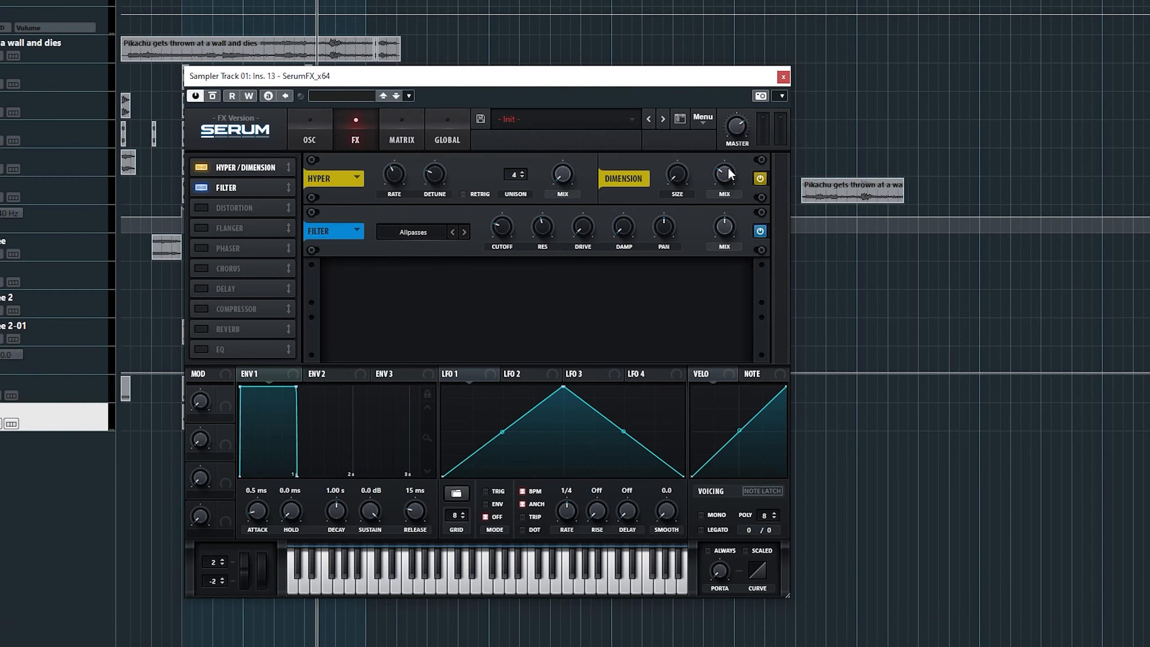
click(713, 158)
key(space)
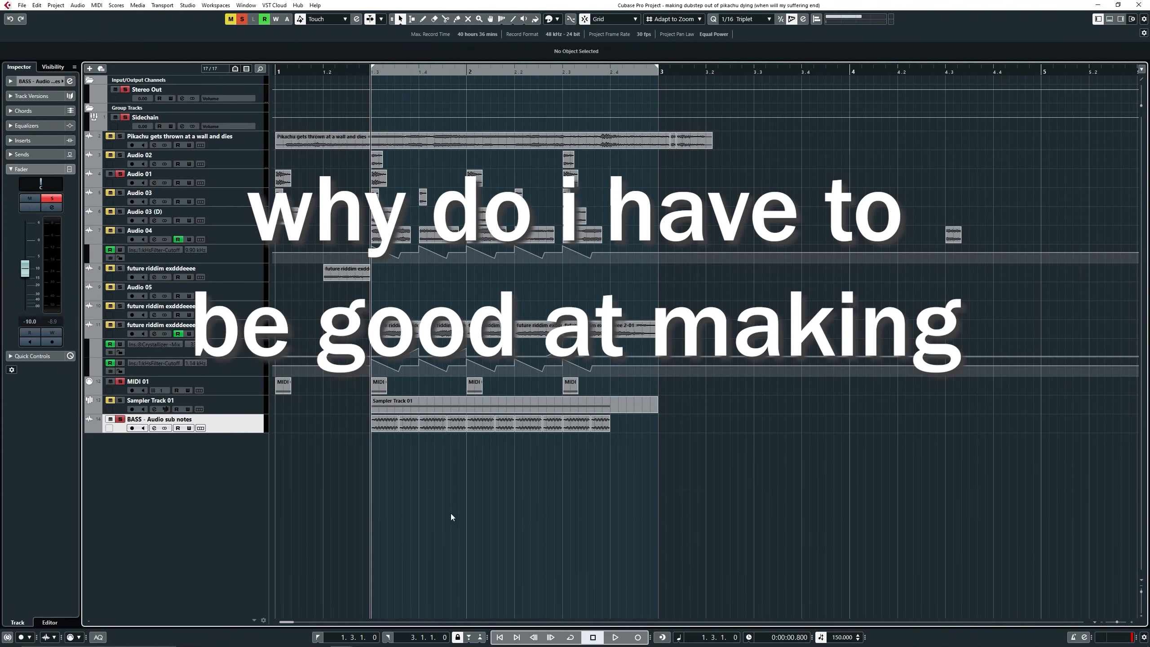
- Select the two stray Pikachu clips on Audio 04 that lie beyond the main section
key(g)
key(g)
key(g)
key(g)
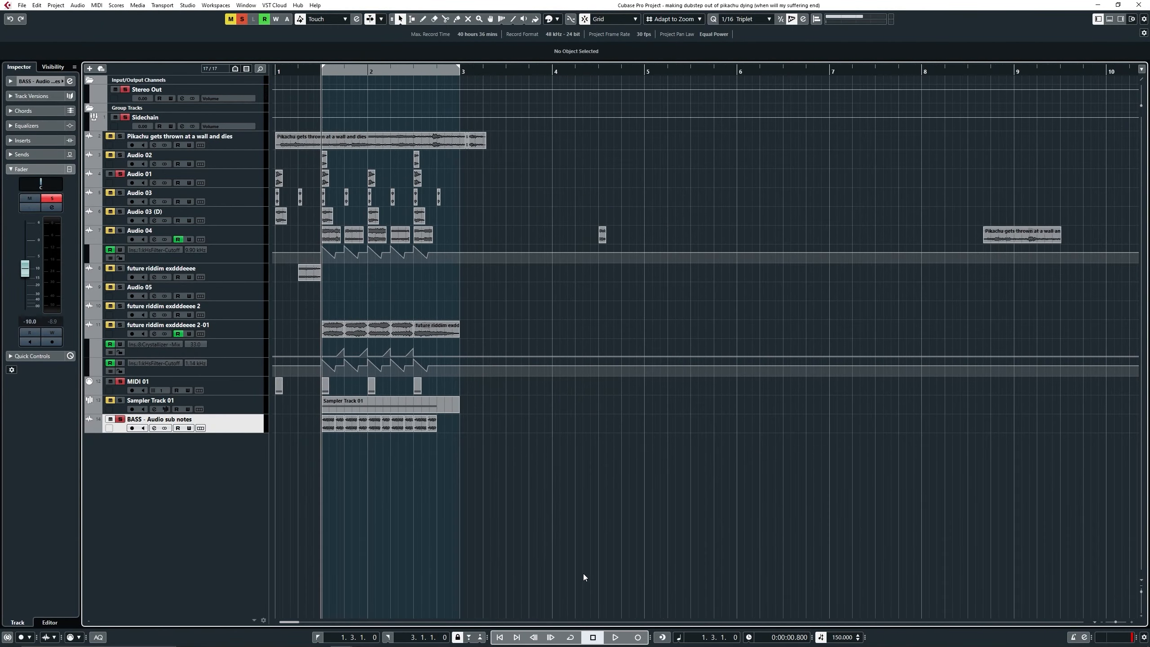
drag(787, 304, 404, 192)
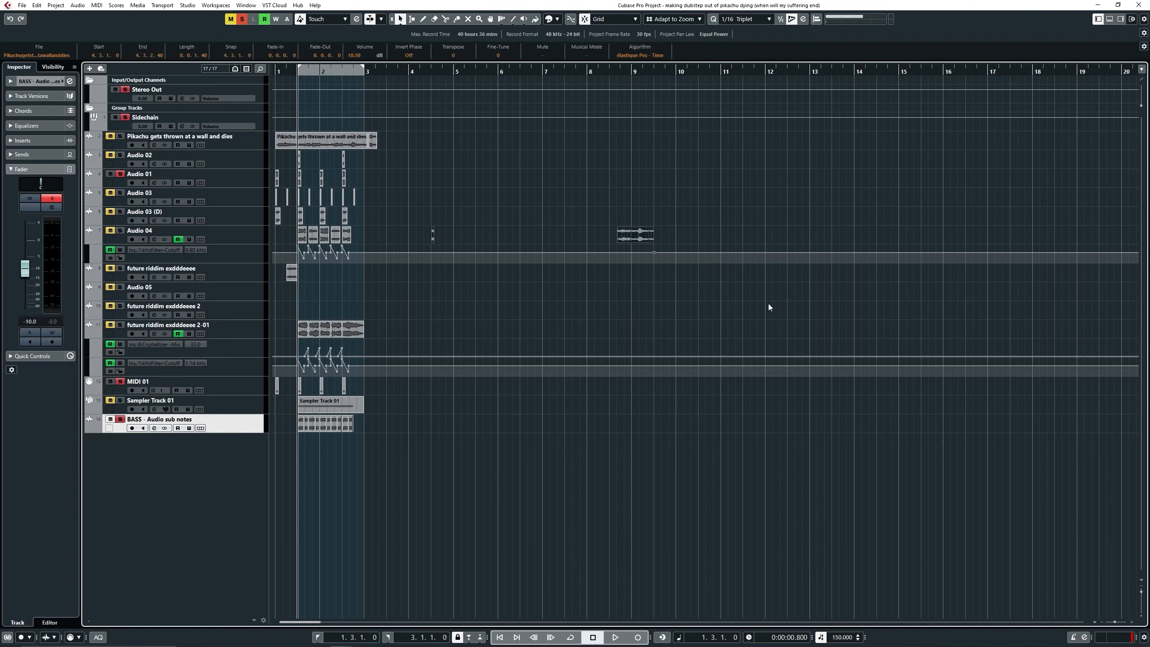
key(h)
key(h)
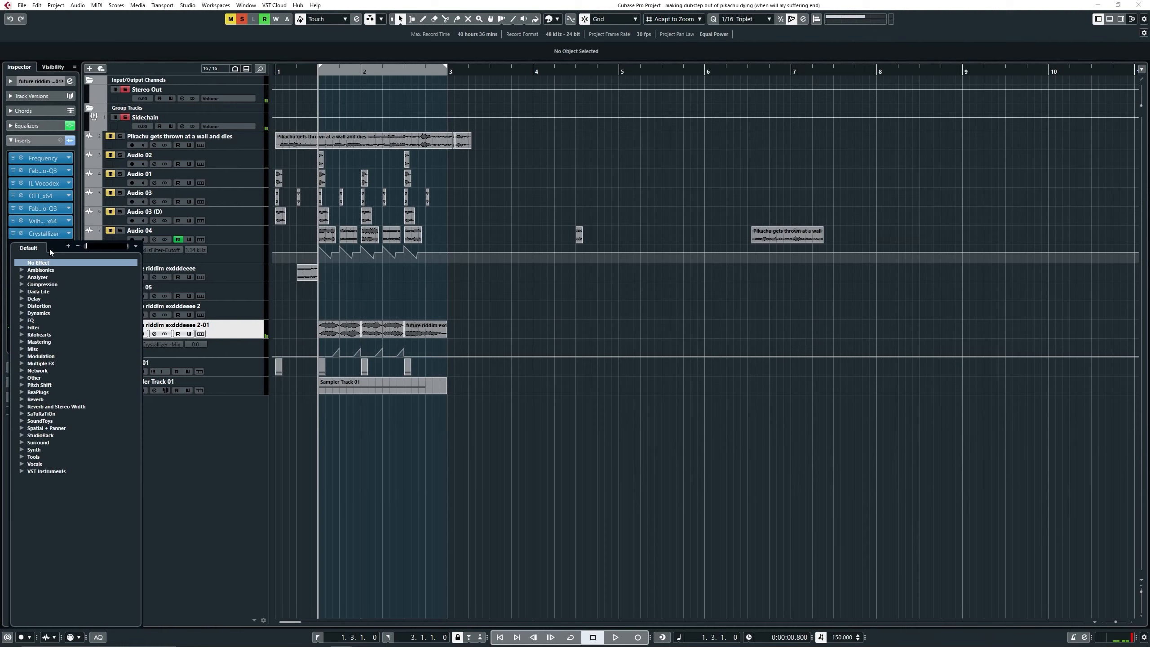
- Add Disperser after Crystallizer on the future riddim exdddeeee 2-01 track and adjust it while checking playback
text(disp)
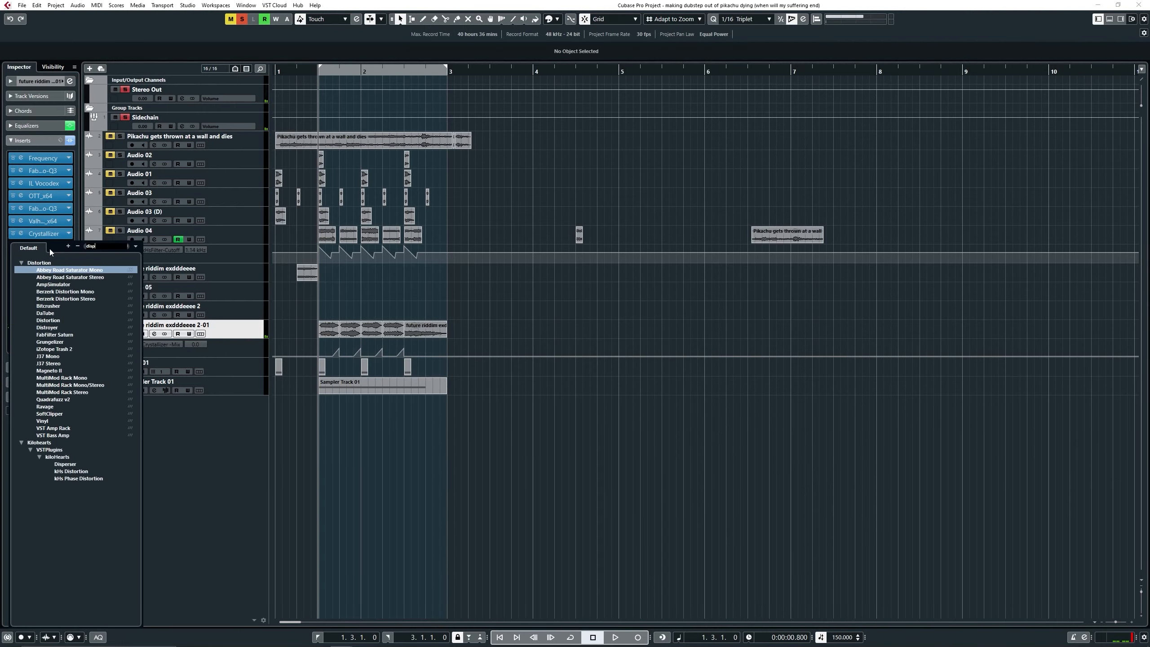
key(Return)
drag(597, 337, 592, 332)
key(space)
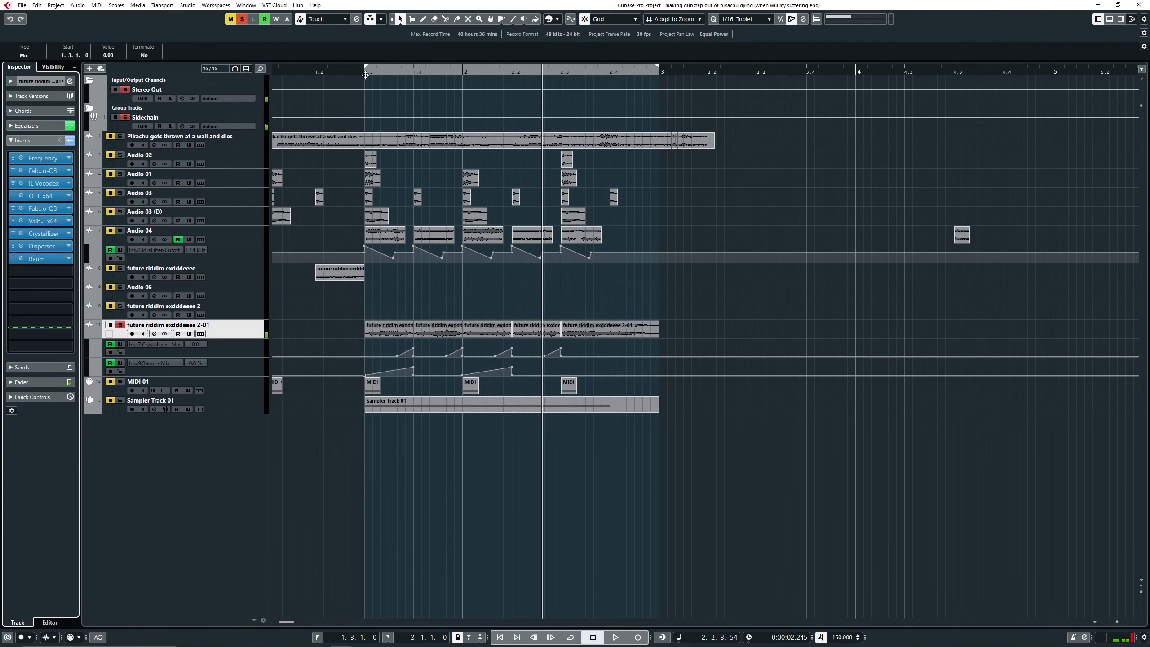
- Return to the start of the looped section and add Squasher after Raum on future riddim exdddeeee 2-01
click(365, 74)
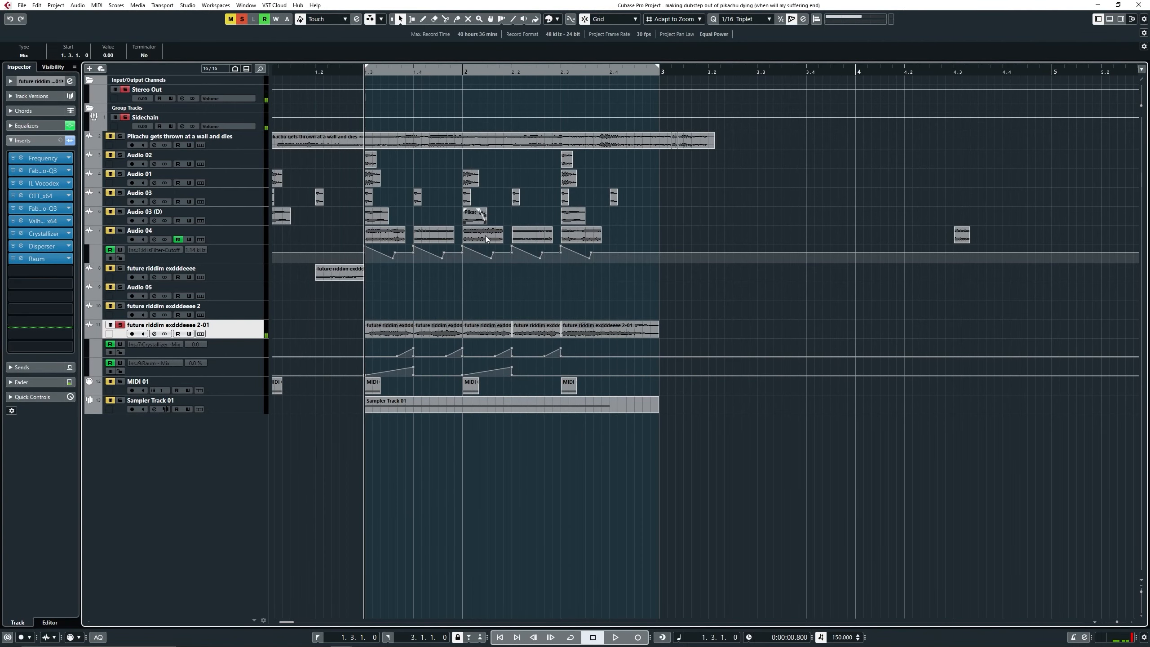
click(36, 271)
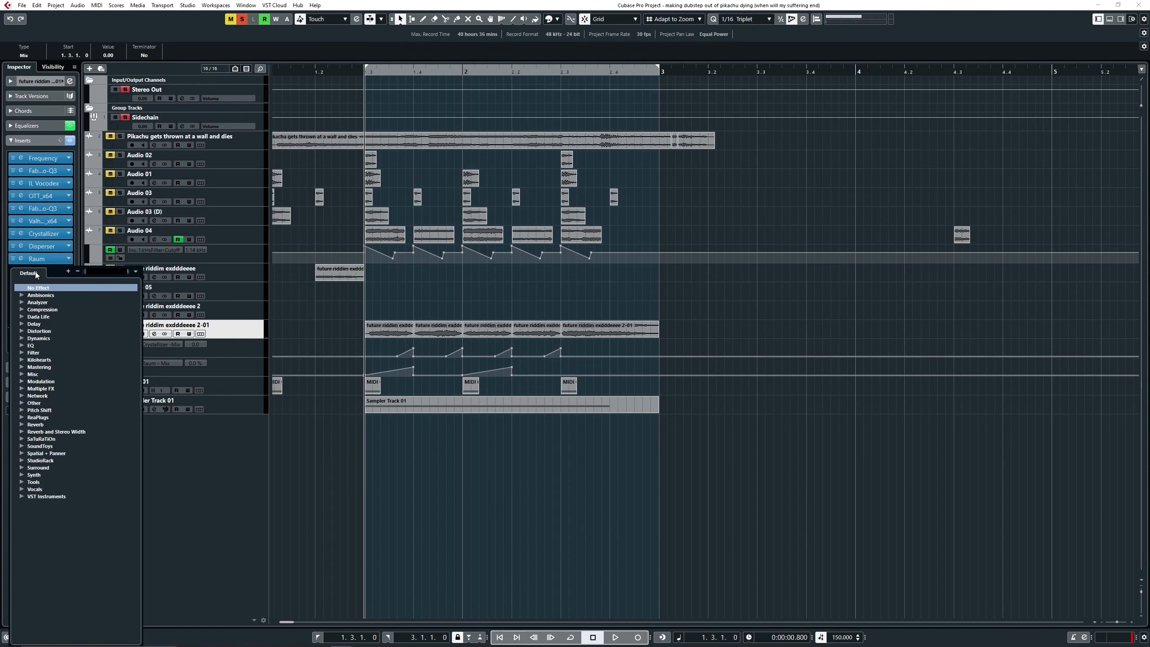
text(squ)
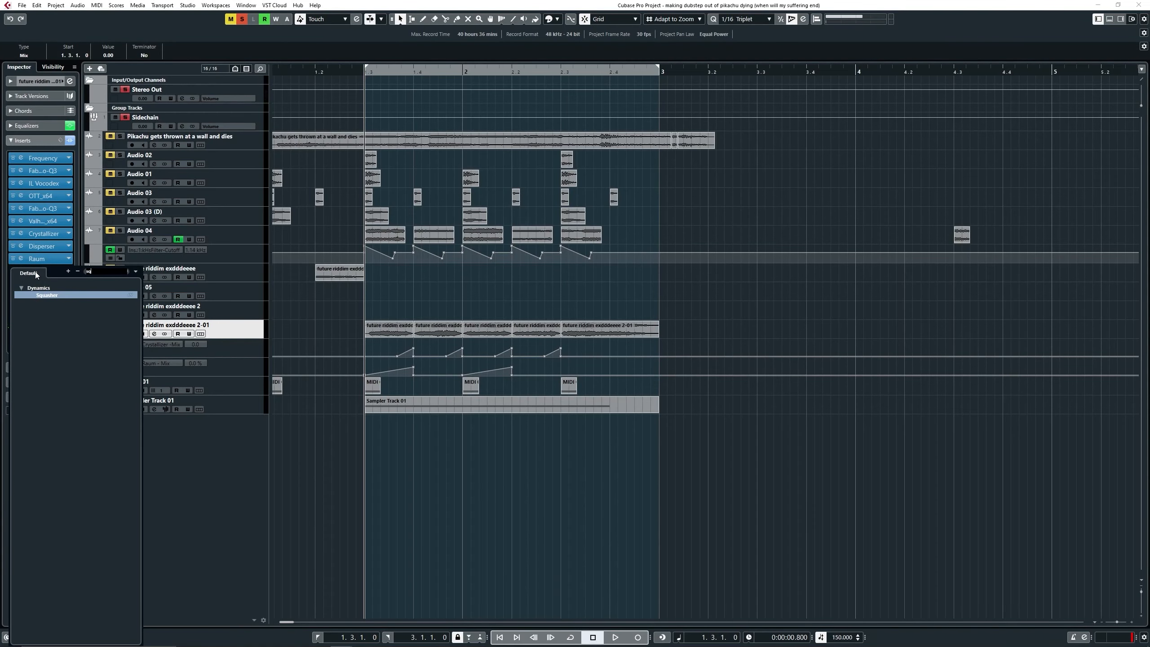
key(Return)
- Browse the Squasher presets and load Chord Fattener 1
click(537, 228)
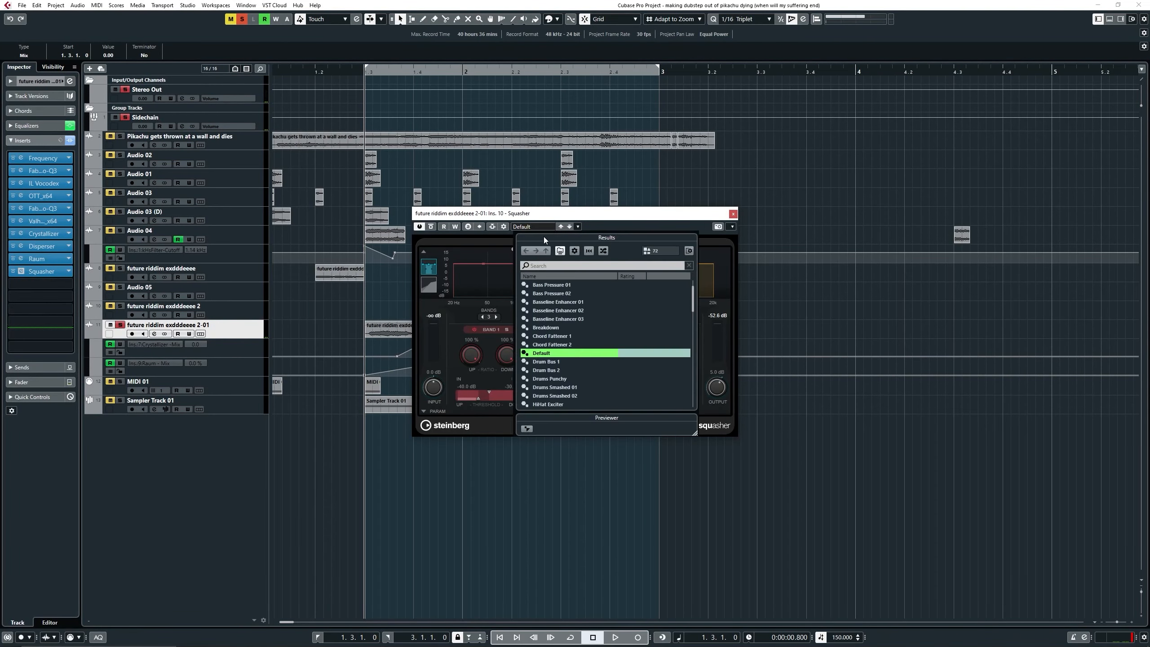
scroll(608, 352, down, 9)
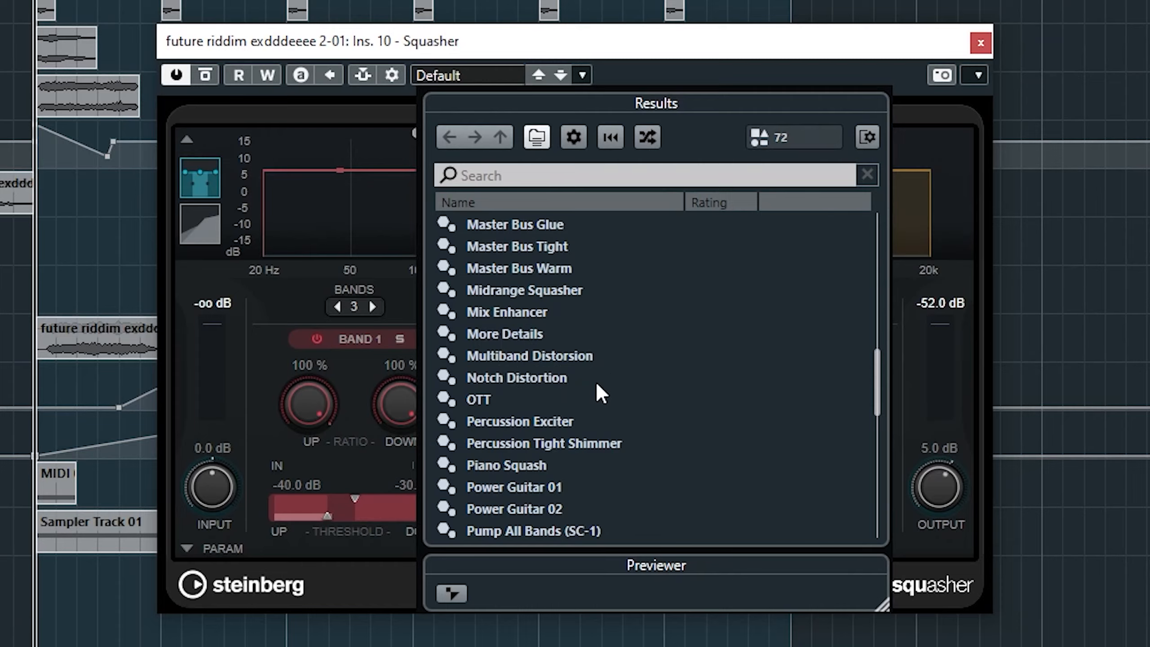
scroll(569, 341, up, 8)
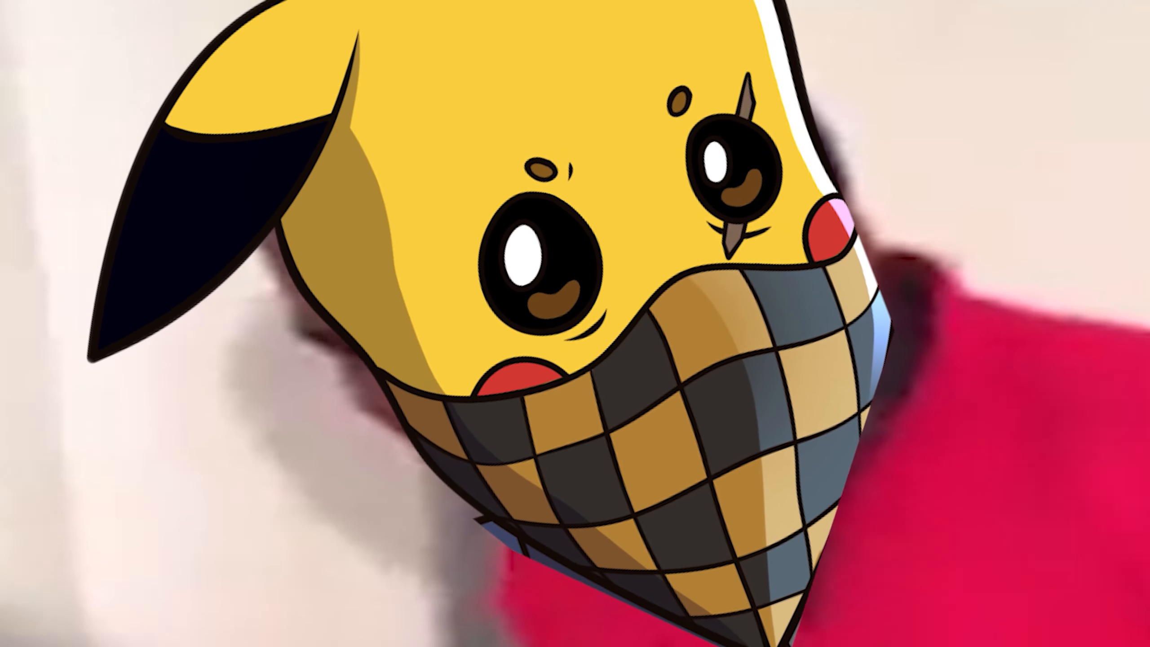
scroll(566, 272, up, 2)
scroll(568, 319, down, 1)
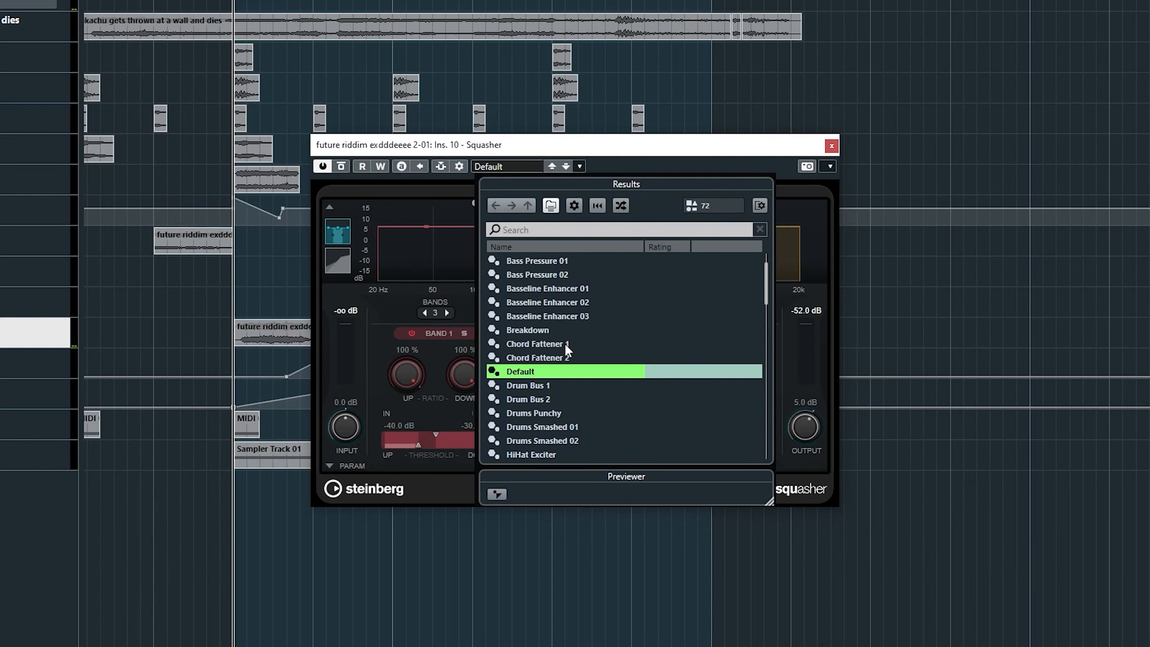
click(565, 333)
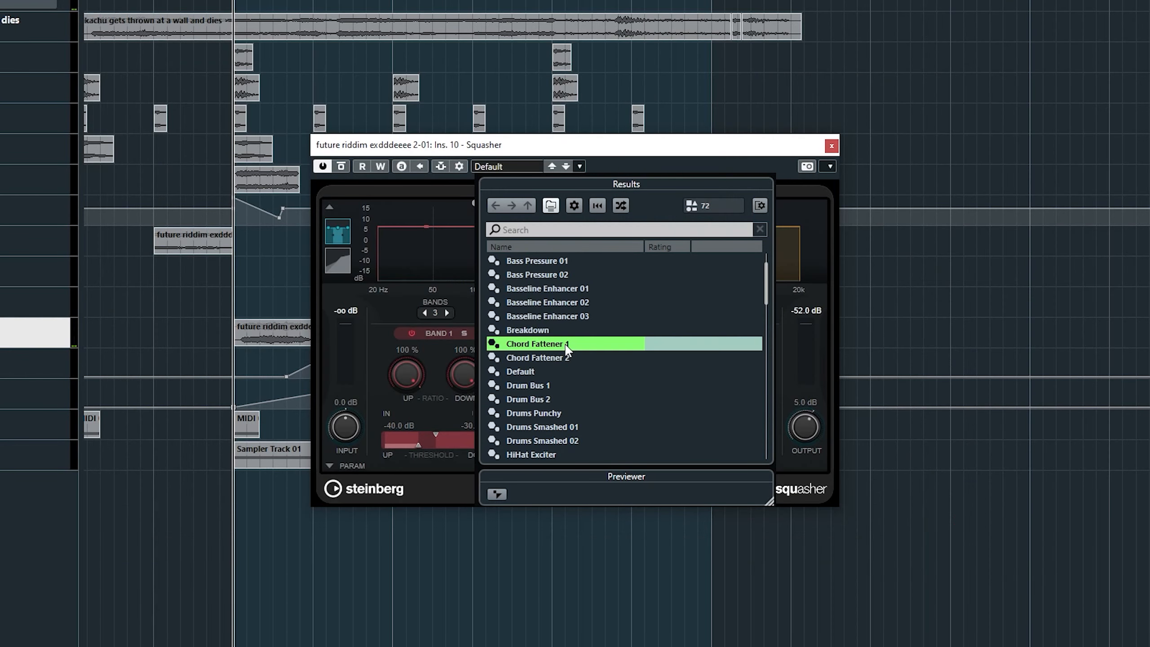
double_click(566, 333)
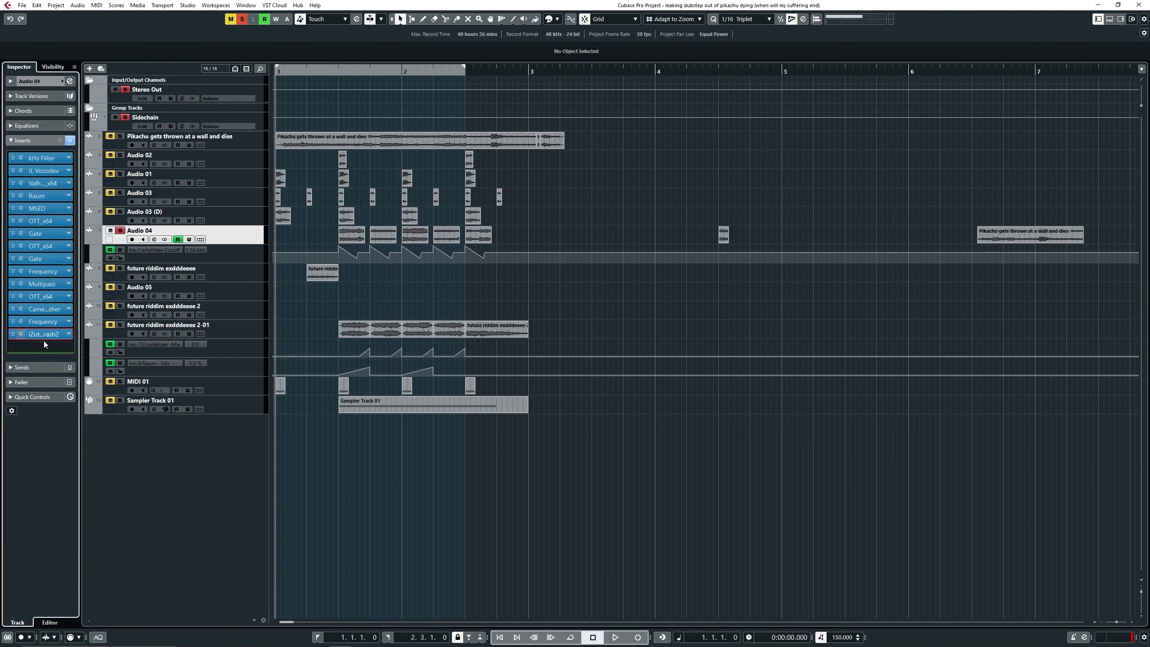
- Add kHs Gain as insert 16 on Audio 04, after iZotope Trash 2
click(43, 336)
click(33, 344)
text(khs gain)
key(Return)
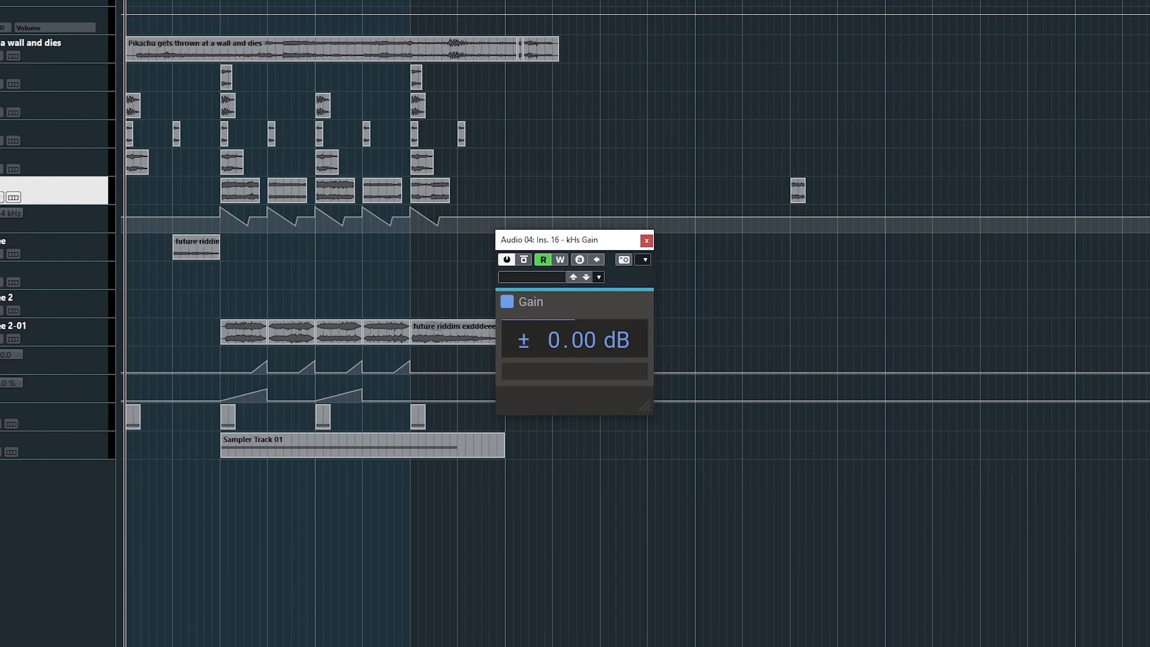
- Add kHs Pitch Shifter after kHs Gain on future riddim exdddeeee 2-01, raise its pitch and play it back
click(41, 296)
text(khs pitch)
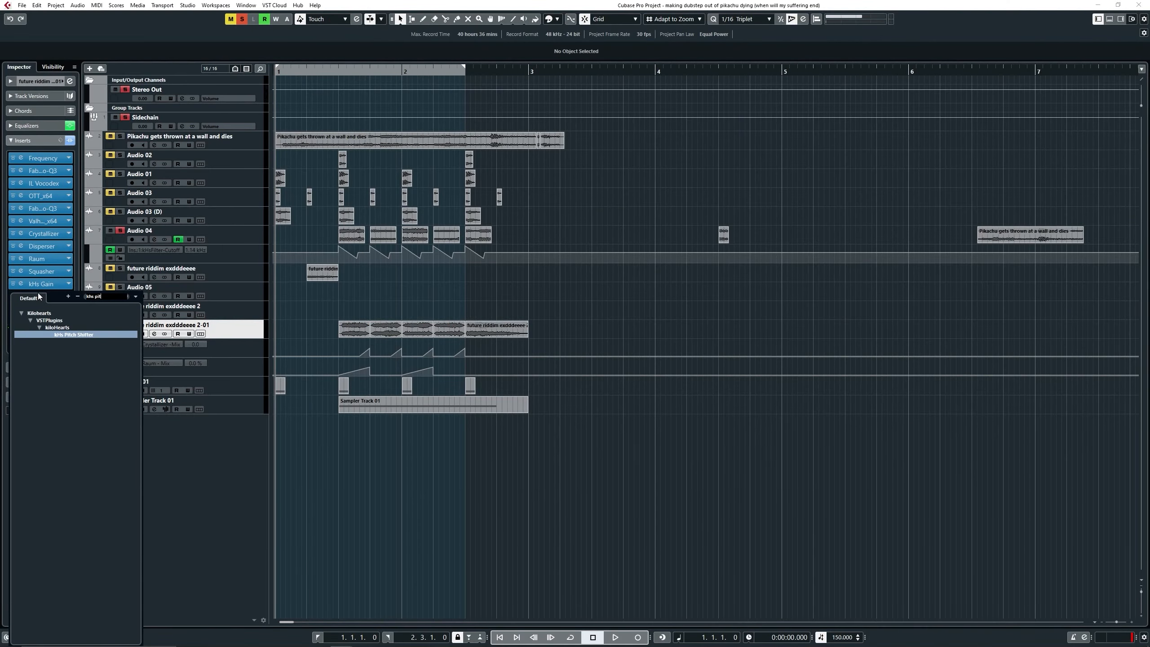
key(Return)
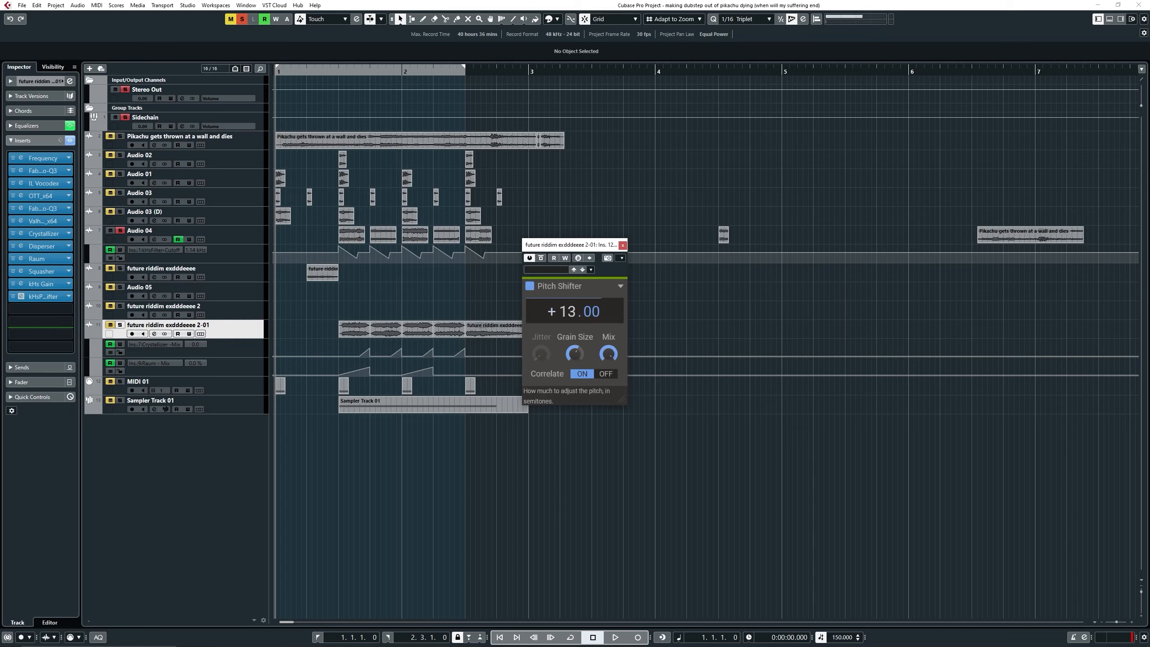
key(space)
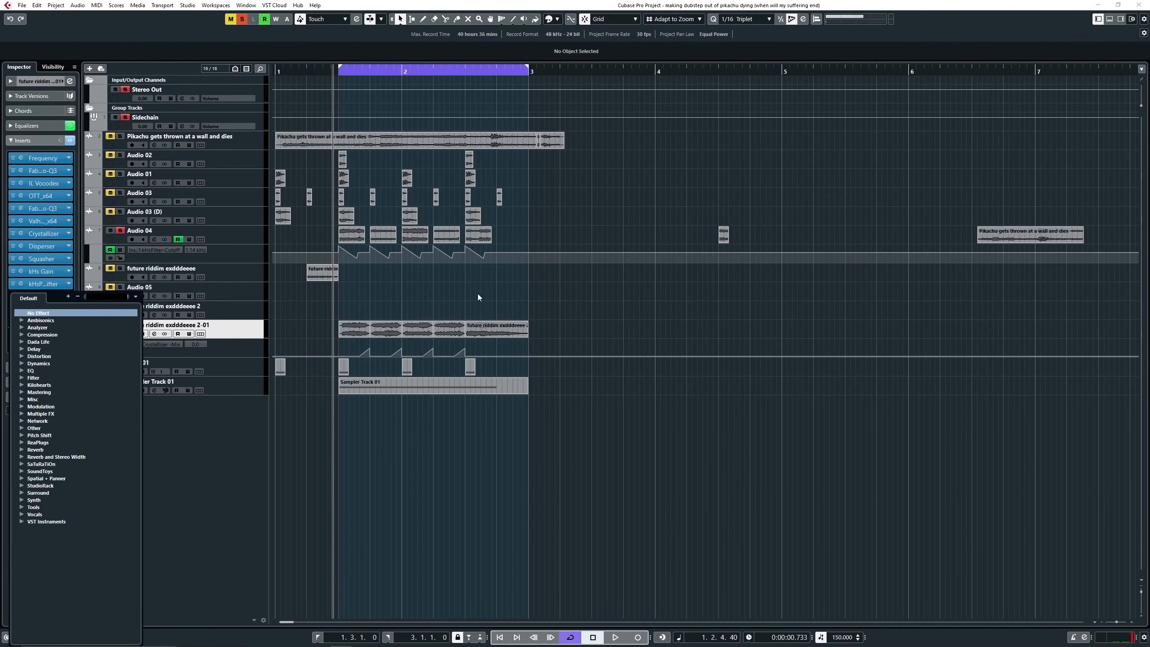
- Move the empty insert slot on future riddim exdddeeee 2-01 up to the first position, ahead of Frequency
key(Escape)
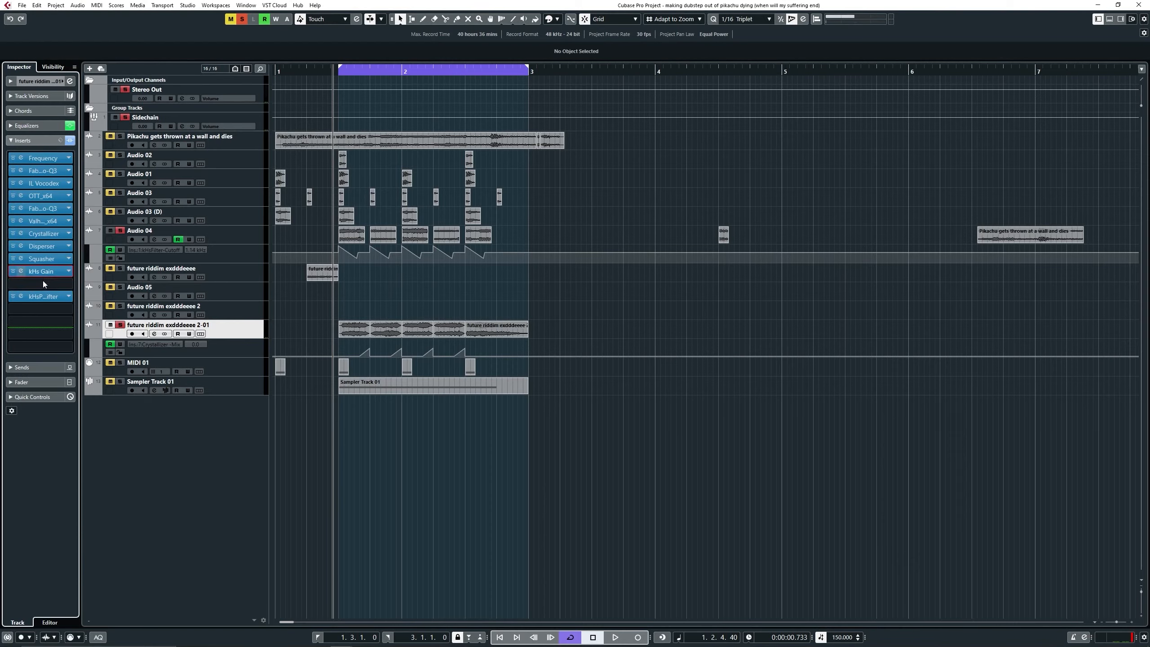
drag(44, 284, 45, 181)
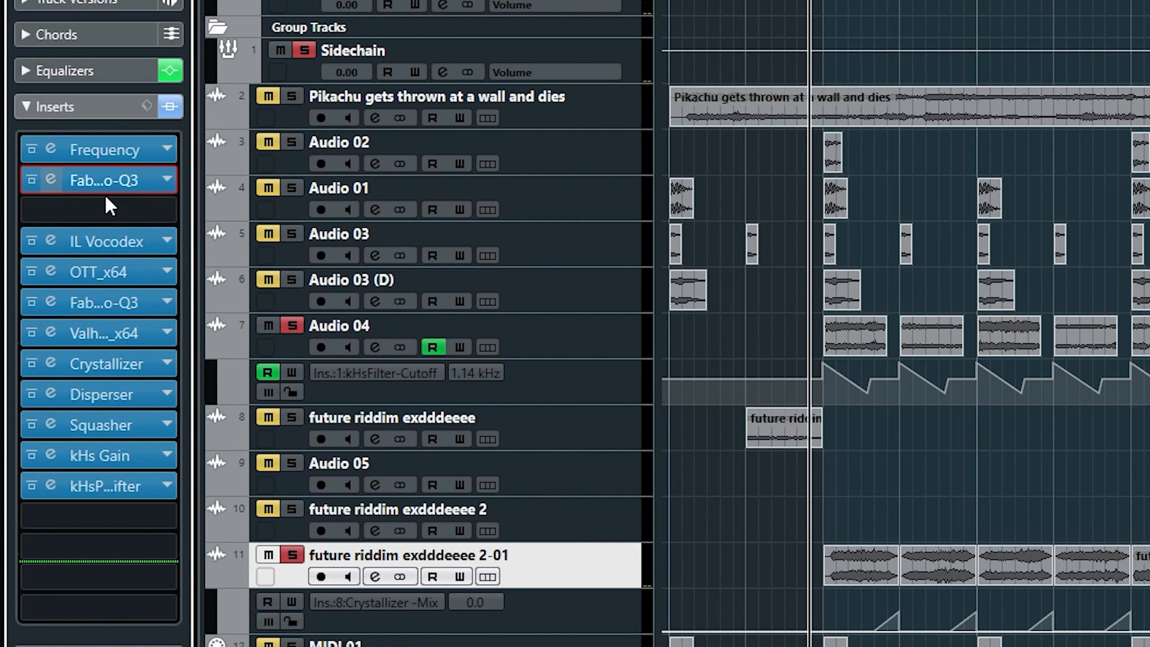
drag(109, 207, 100, 169)
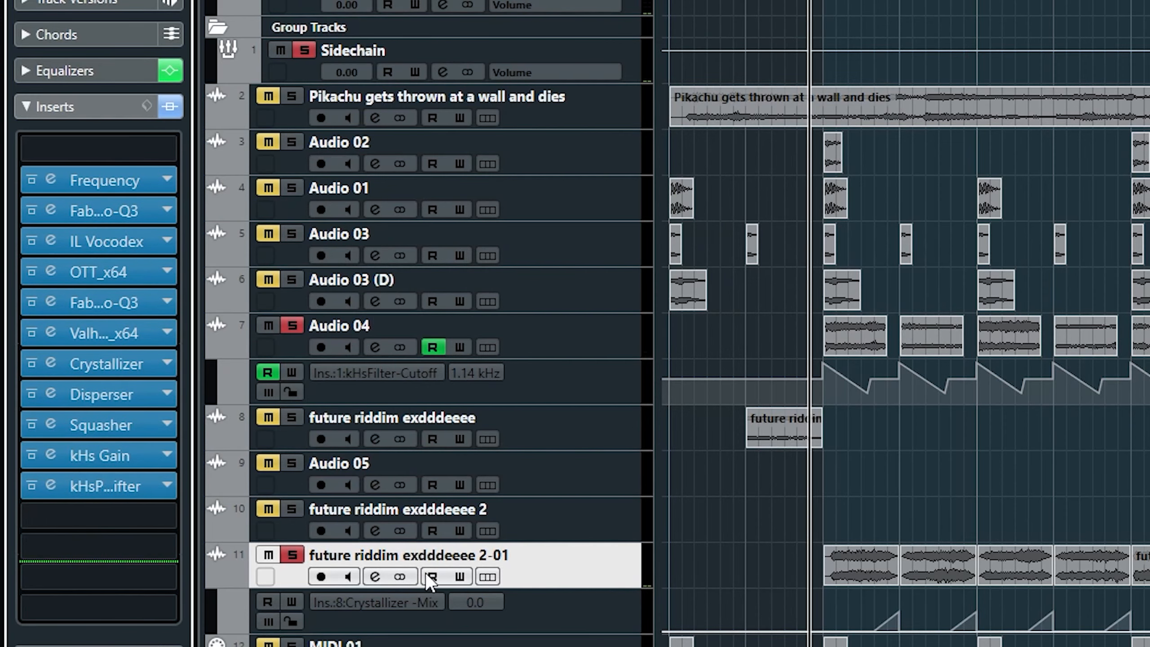
- Enable automation reading on future riddim exdddeeee 2-01 and add a band-pass kHs Filter as its first insert
click(430, 576)
click(106, 151)
text(khs )
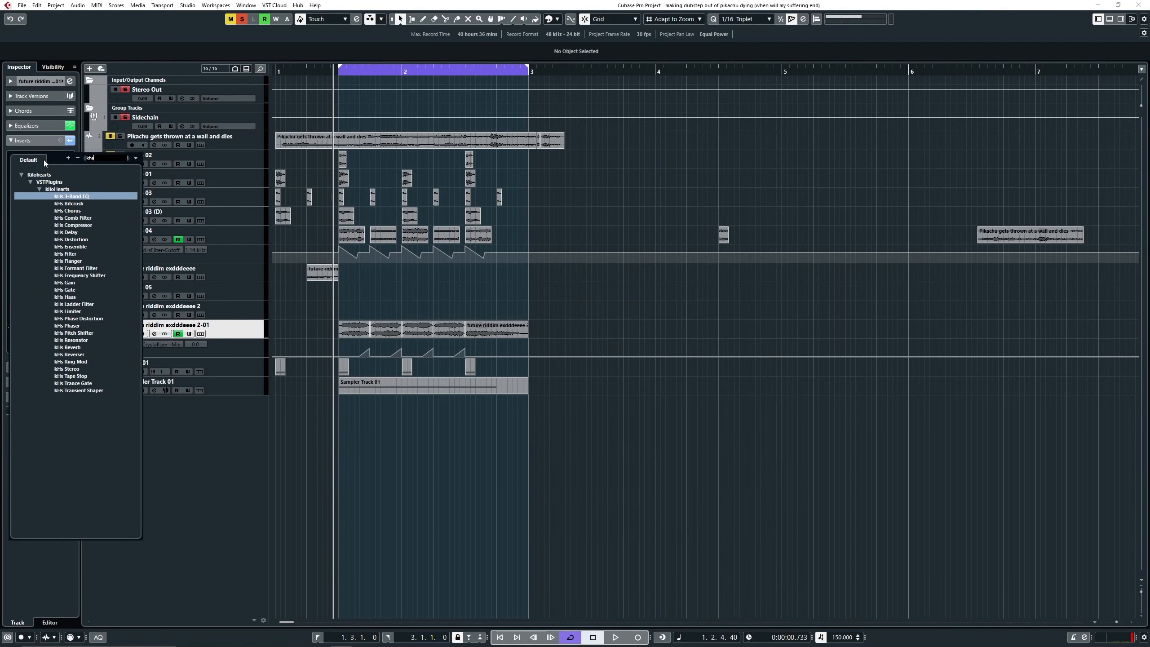
text(fil)
key(Return)
click(548, 387)
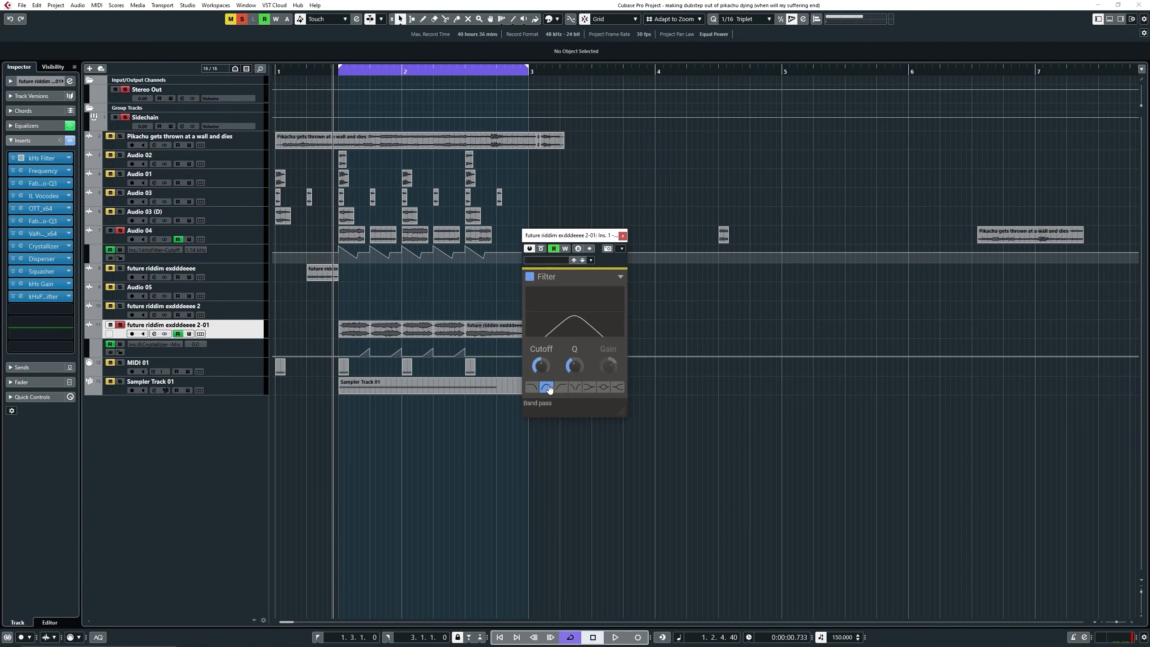
click(623, 236)
- Copy Audio 04's filter cutoff automation to the kHs Filter cutoff lane of future riddim exdddeeee 2-01
click(483, 260)
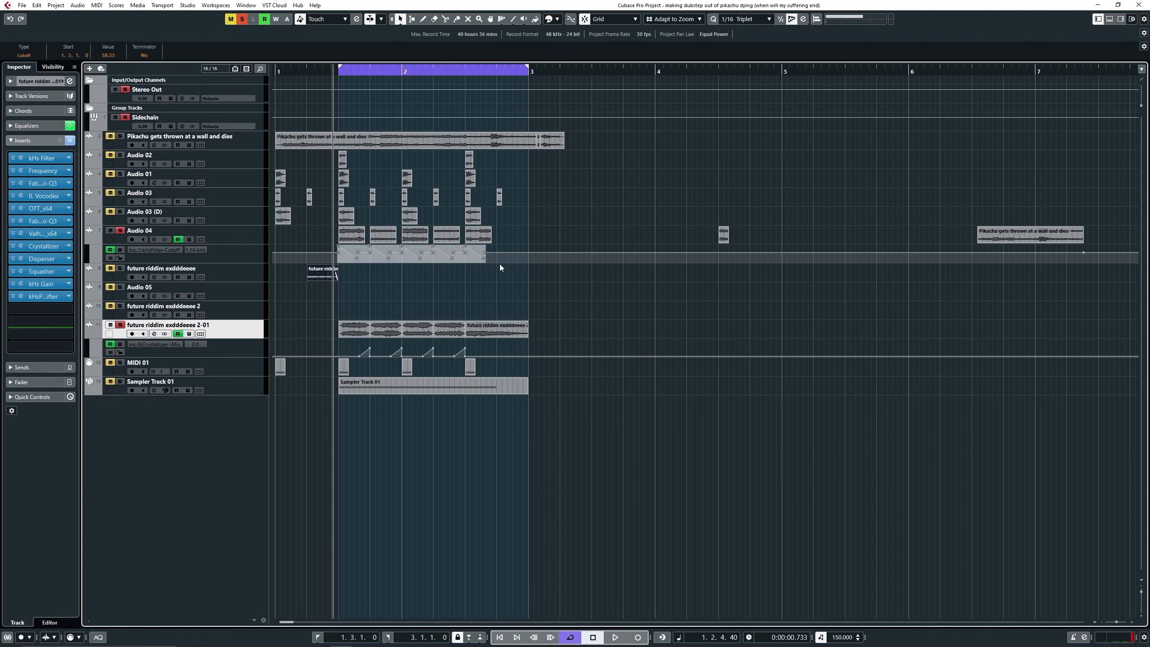
key(ctrl+v)
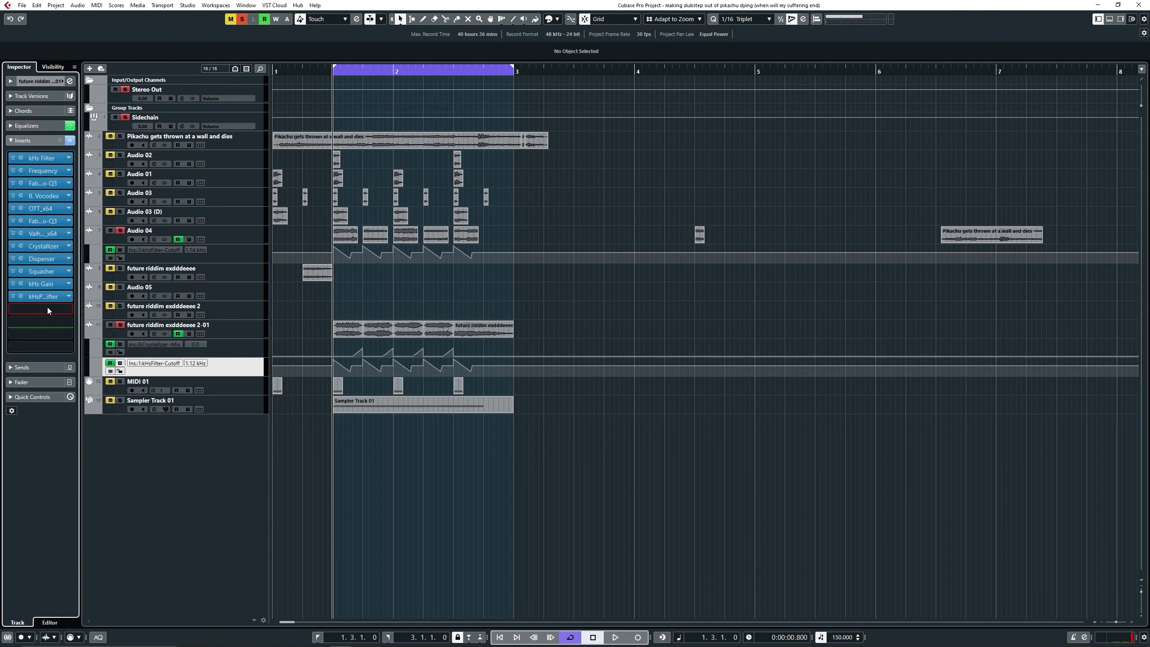
- Add LFOTool after kHs Pitch Shifter on future riddim exdddeeee 2-01 and mute Audio 04 for playback
click(47, 308)
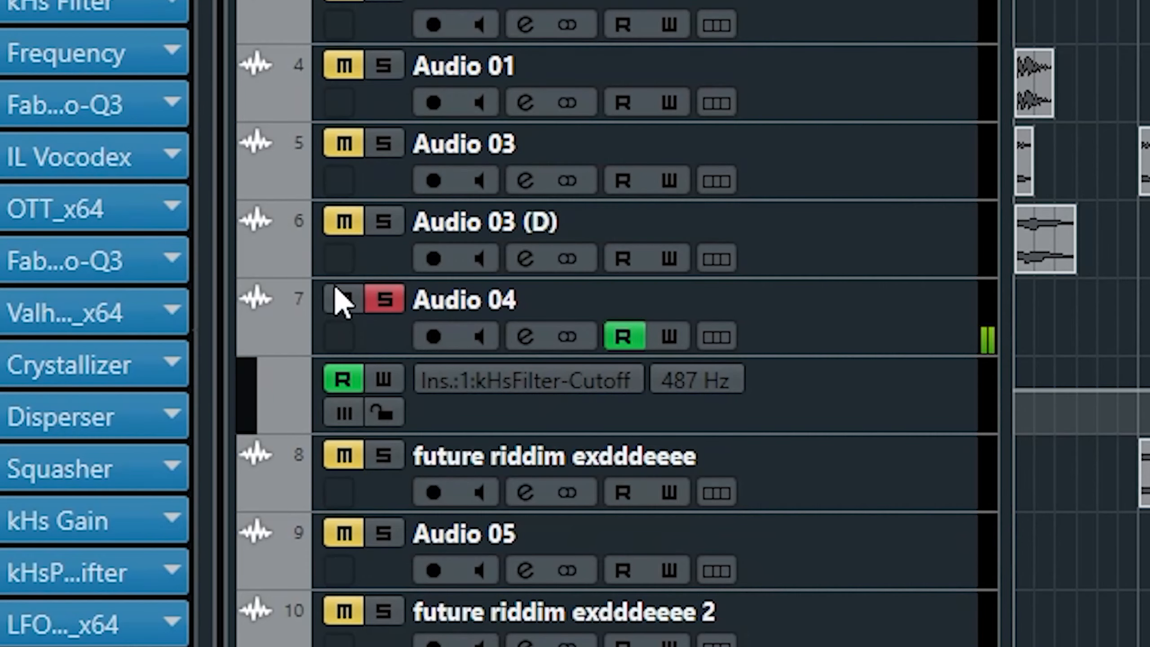
click(340, 299)
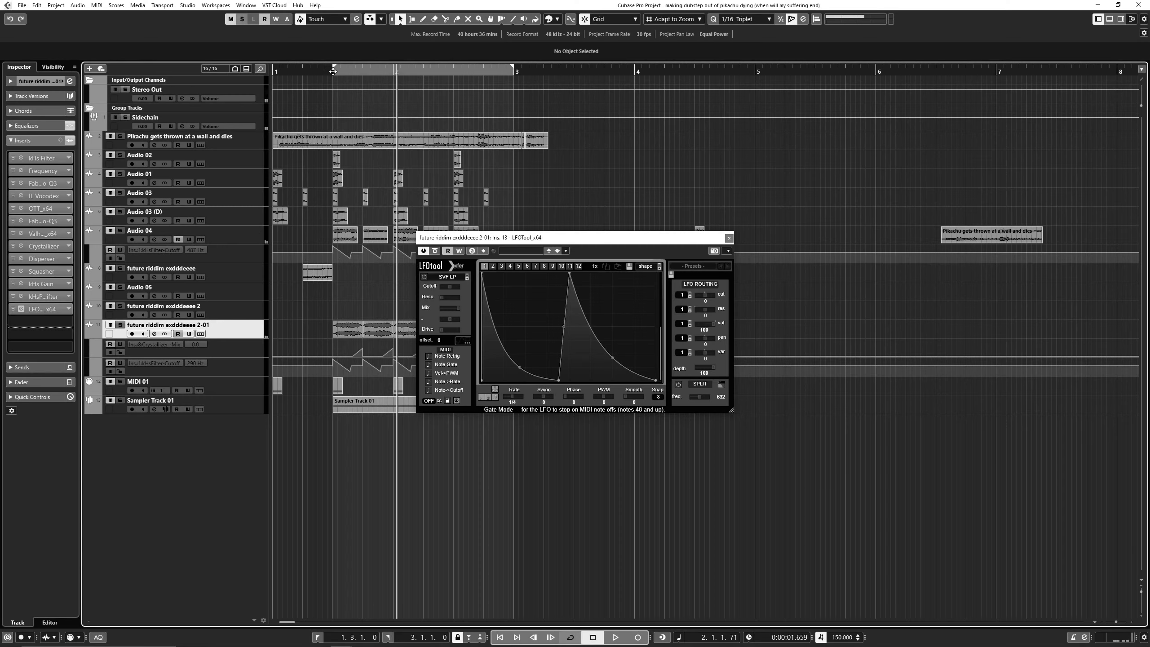
click(333, 71)
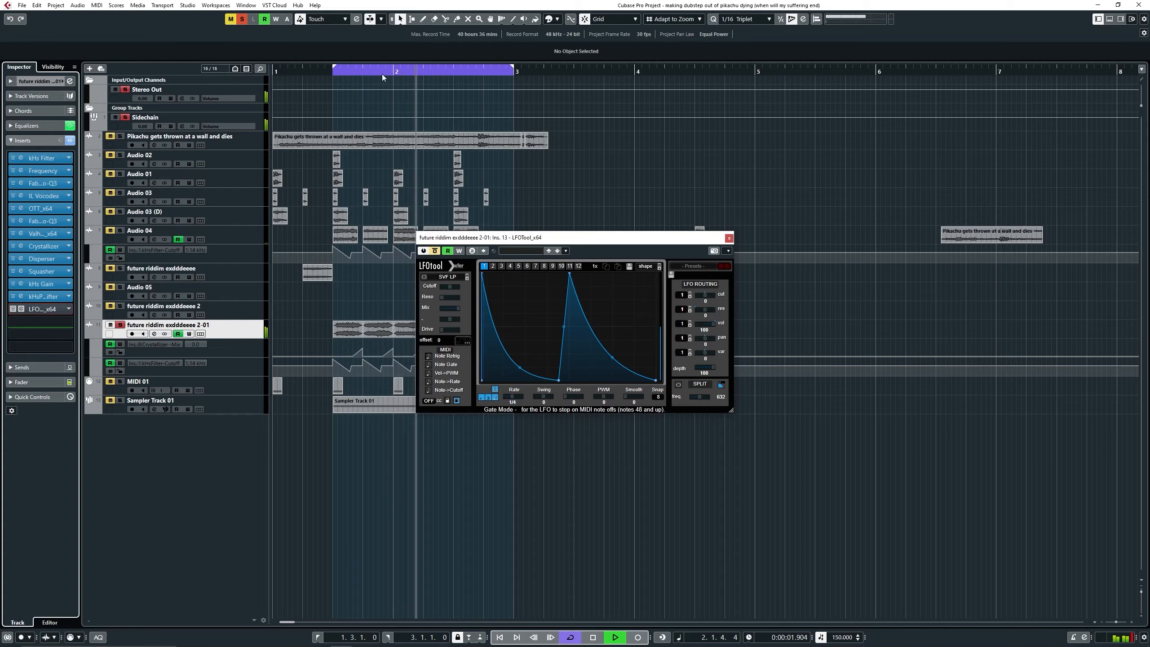
- Add OTT_x64 after kHs Pitch Shifter on future riddim exdddeeee 2-01, ahead of LFOTool, and audition the sound
key(space)
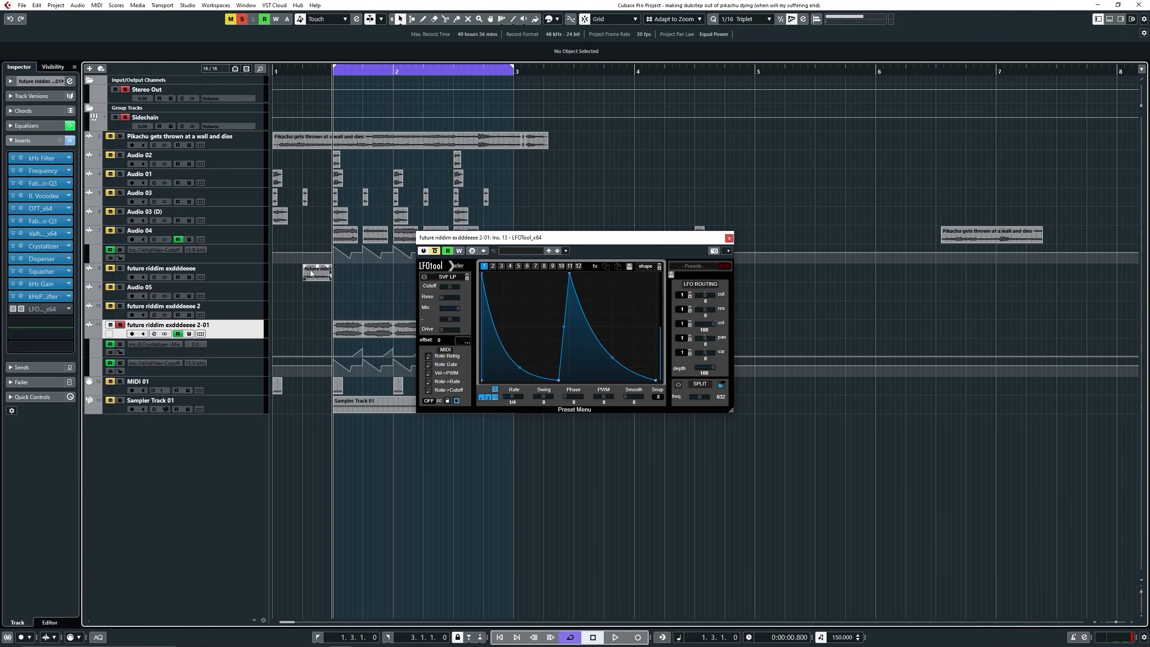
click(53, 309)
text(ott)
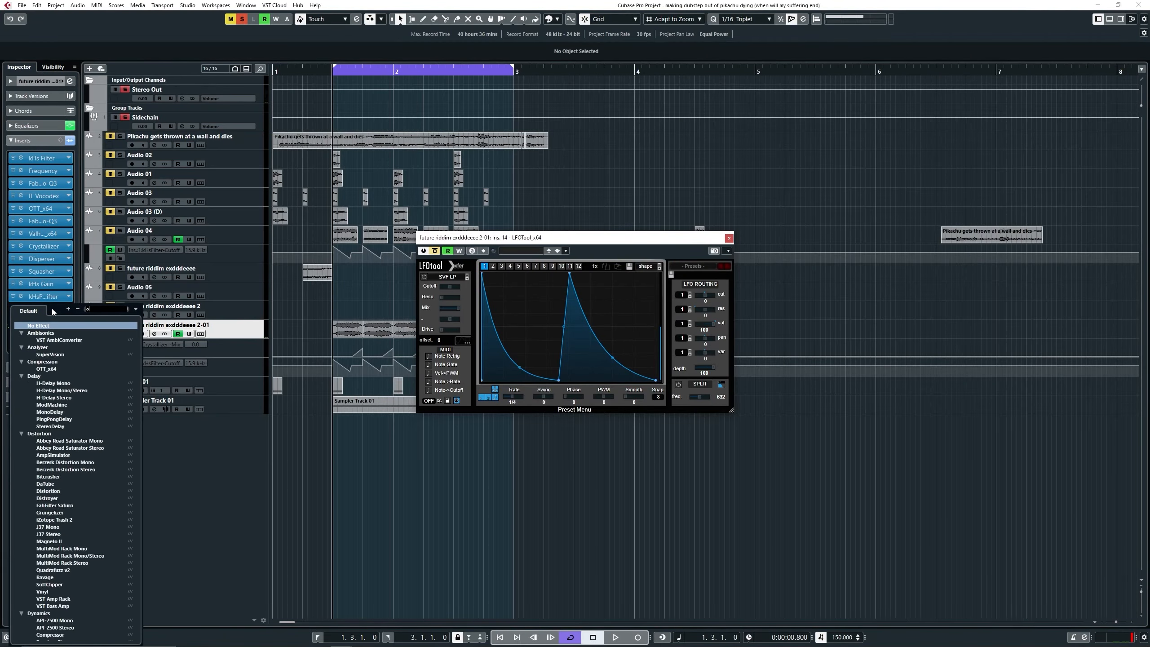
key(Return)
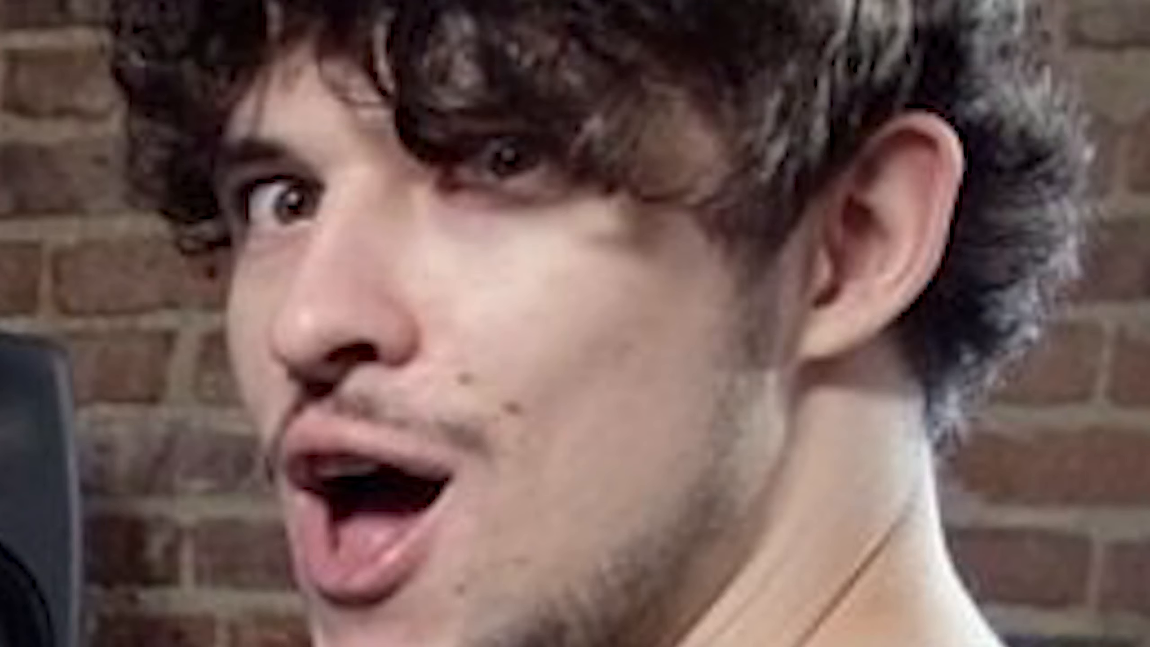
key(space)
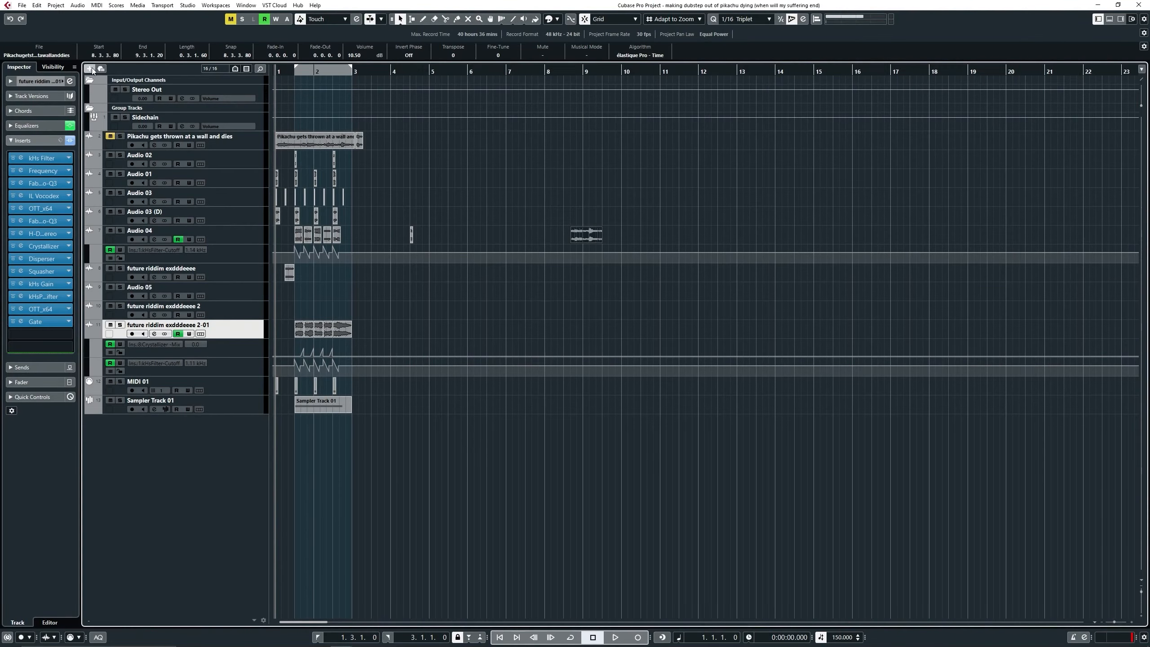
- Import the audio file BASS - Audio sub notes onto its own track starting at bar 1 and audition it
click(555, 252)
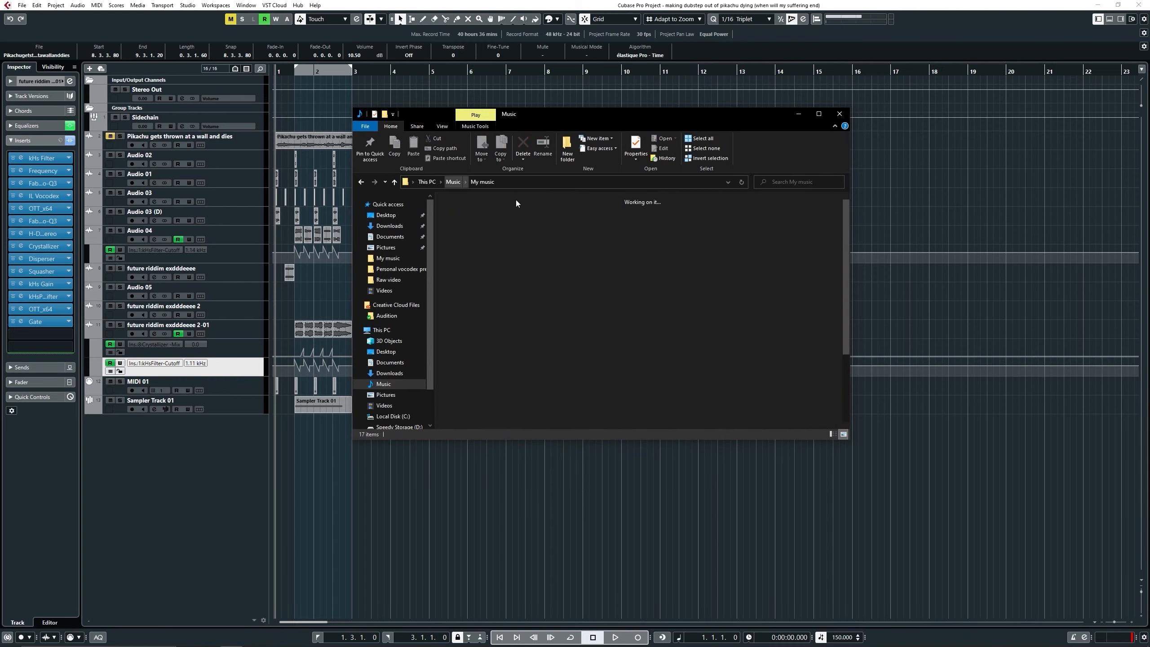
double_click(663, 224)
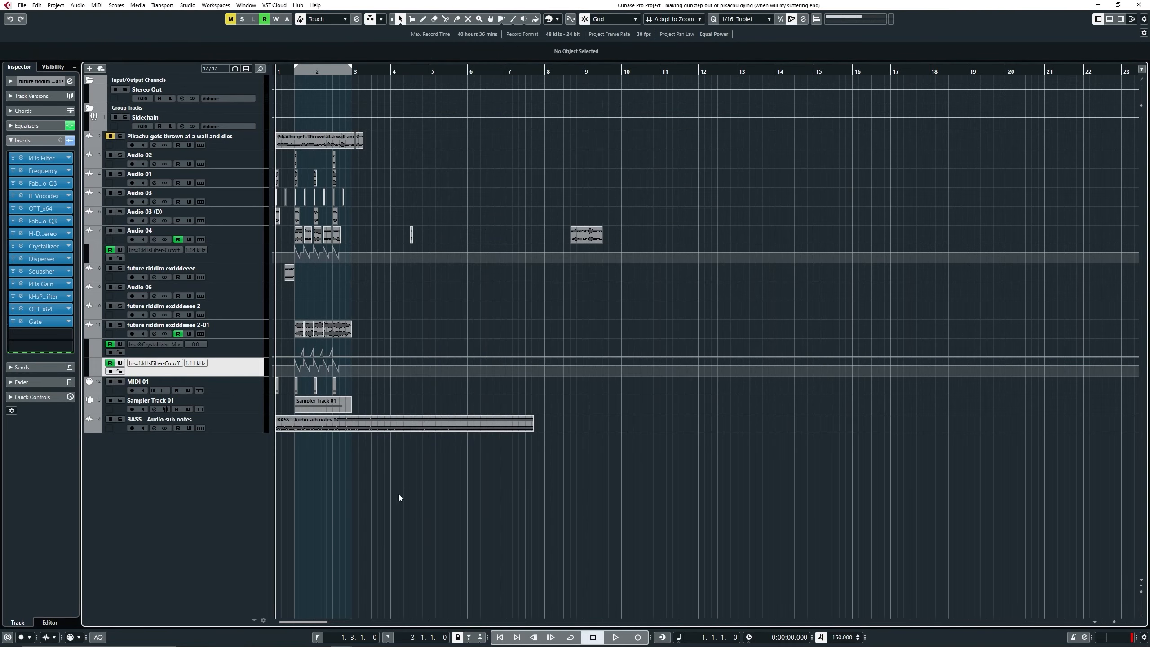
key(h)
key(h)
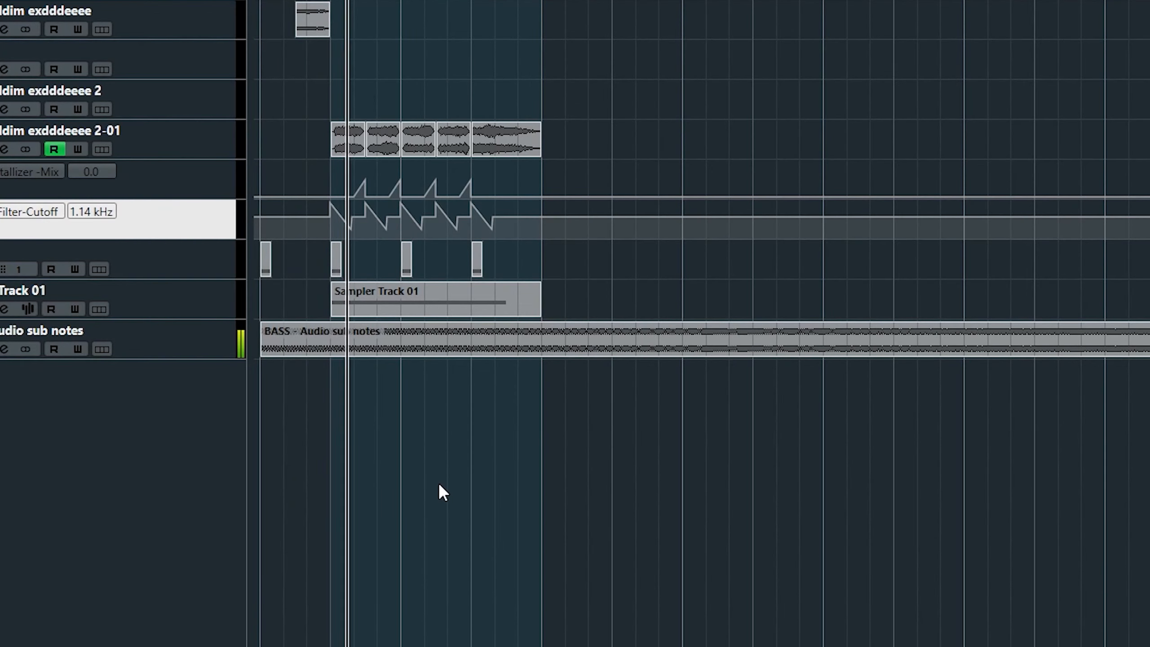
key(space)
drag(754, 483, 322, 423)
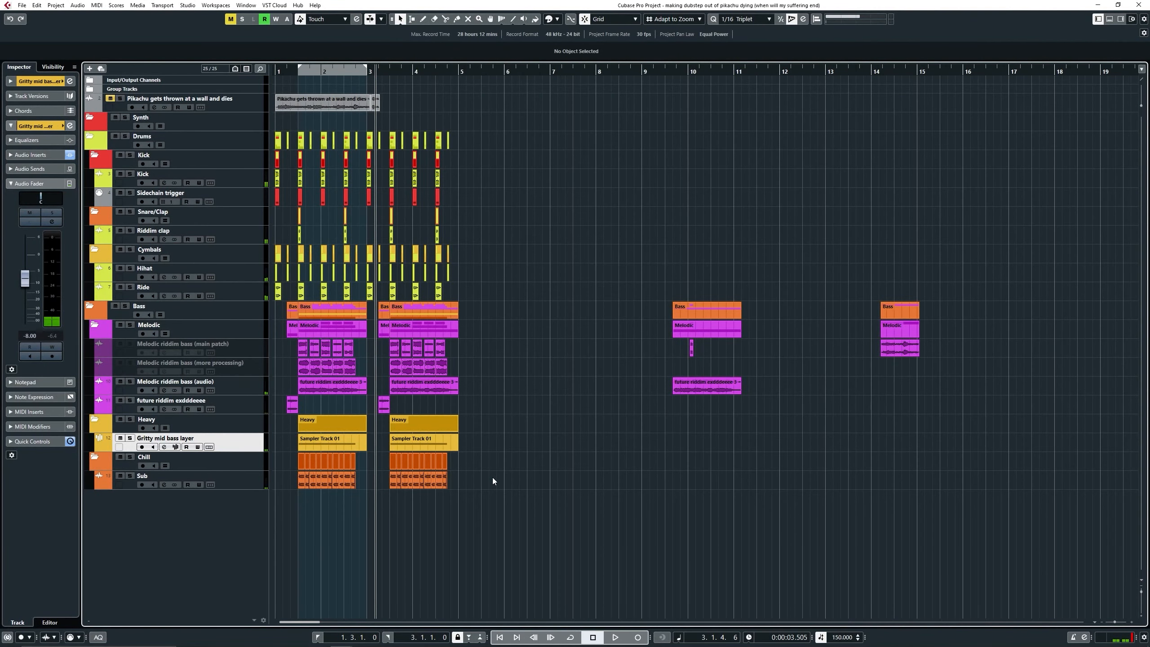
- Duplicate all drum and bass clips of the first four bars so the arrangement runs up to bar 9
drag(539, 494, 274, 158)
drag(543, 529, 370, 144)
click(350, 492)
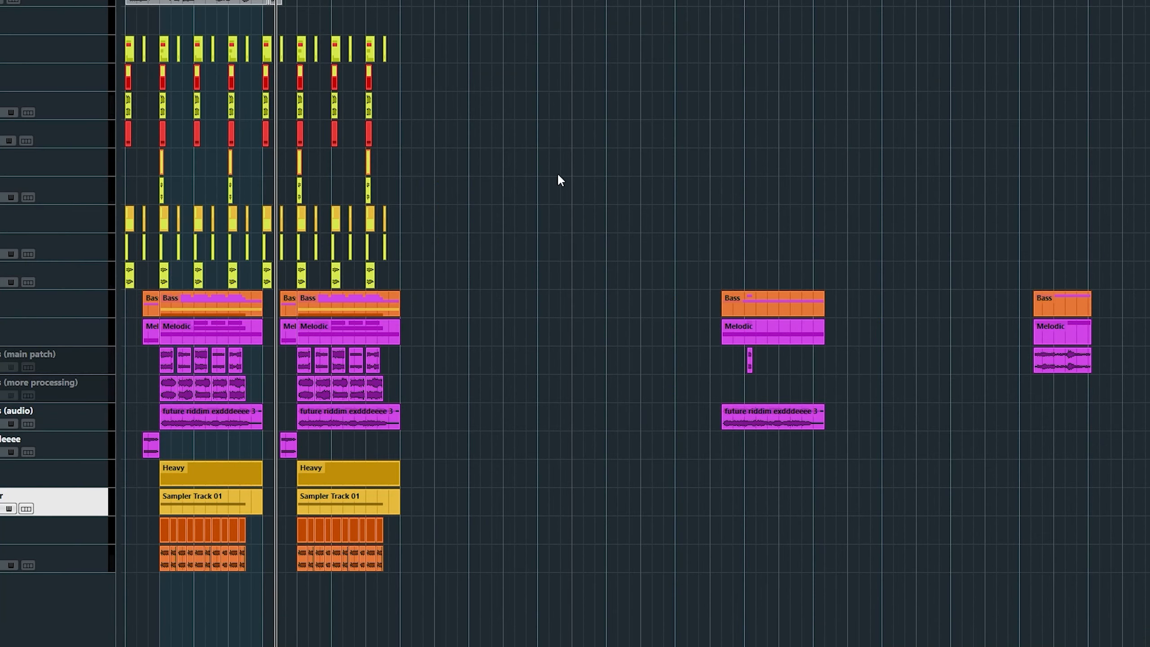
key(h)
key(h)
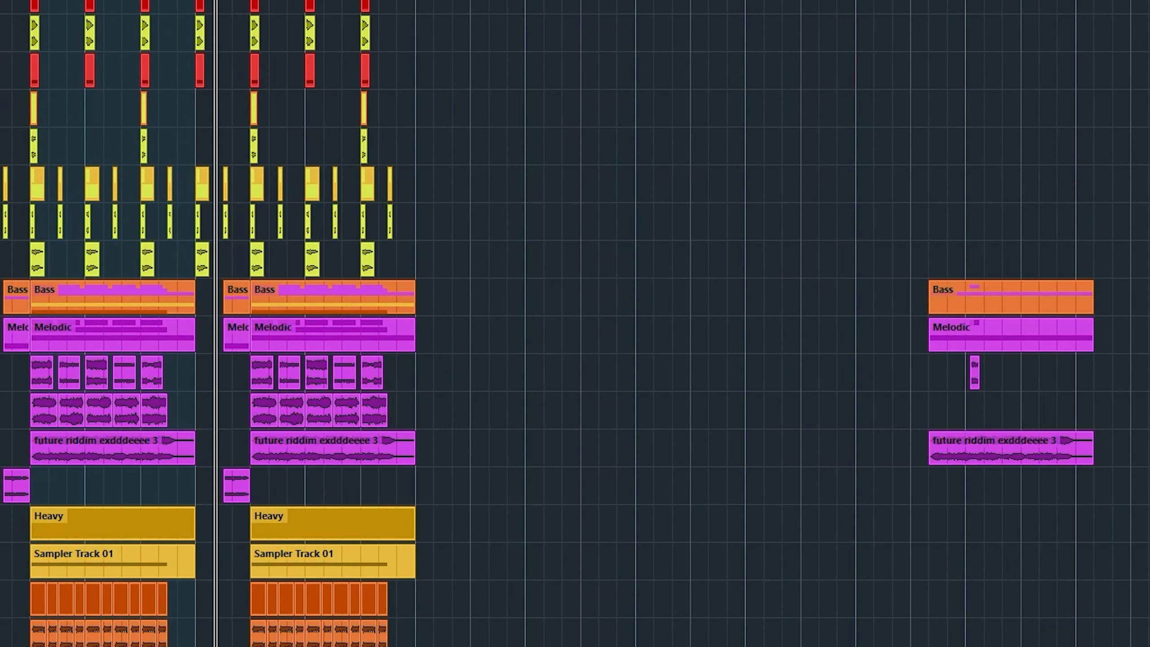
drag(619, 537, 253, 142)
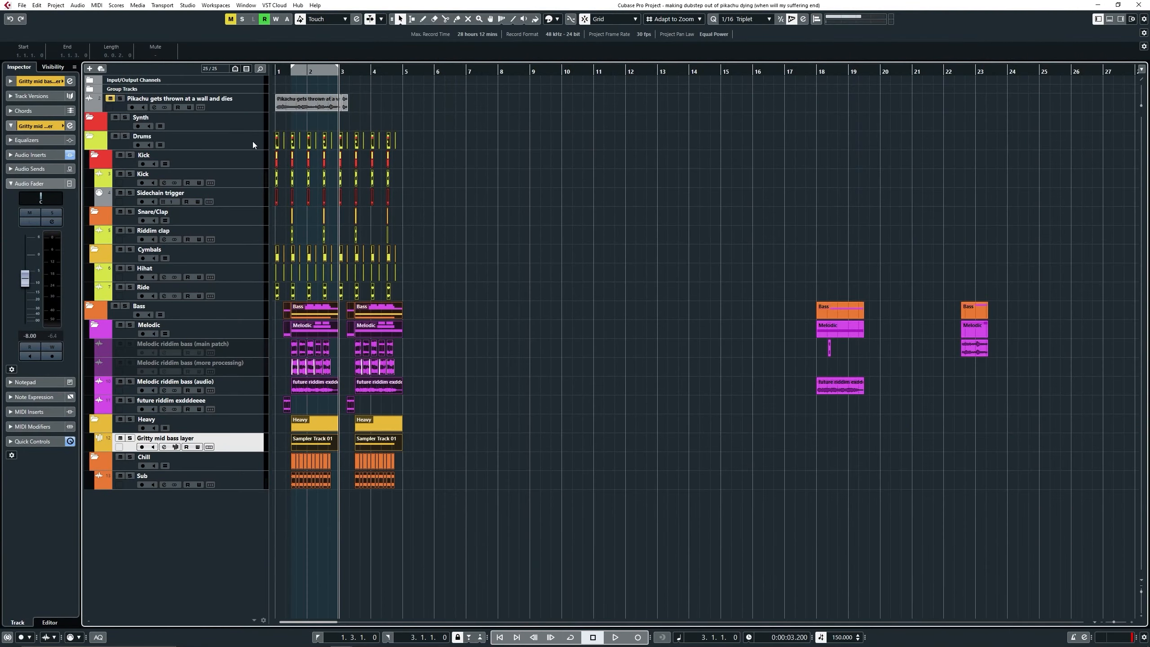
key(ctrl+d)
click(510, 278)
drag(466, 70, 466, 75)
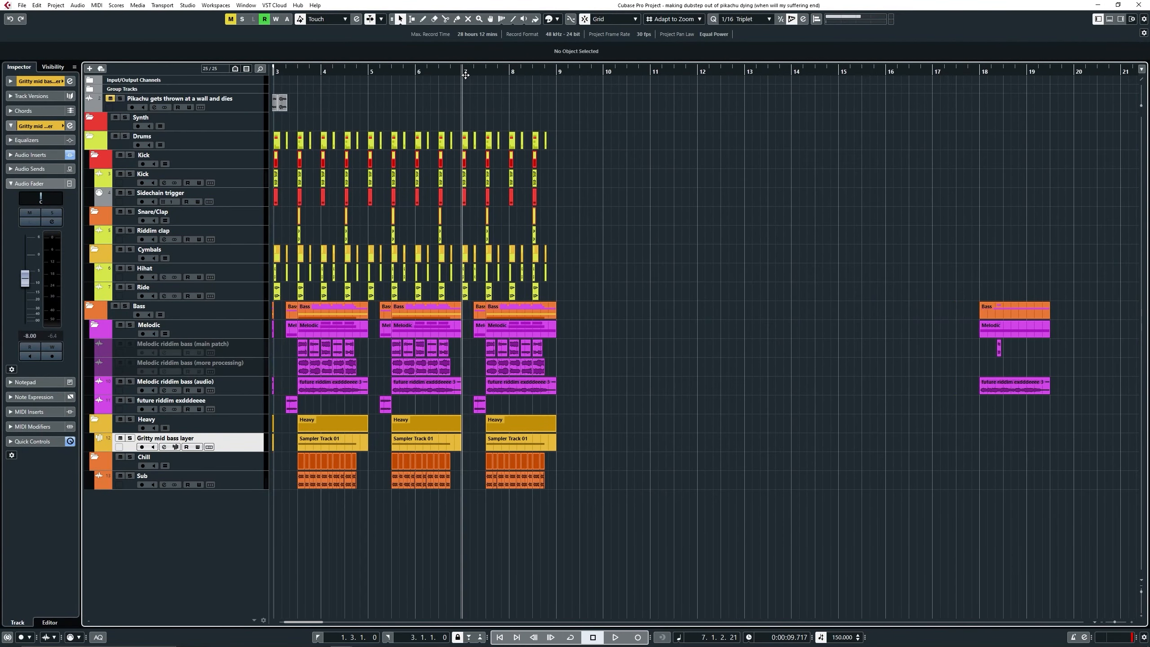
scroll(738, 314, down, 1)
drag(706, 390, 236, 315)
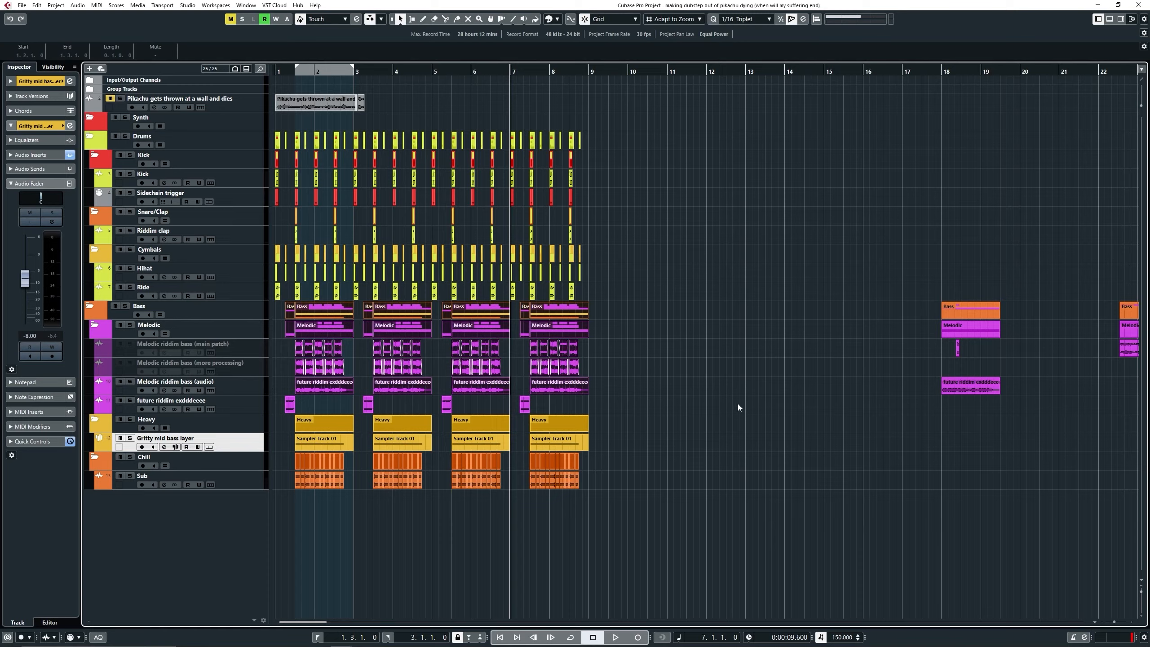
drag(737, 404, 291, 343)
drag(720, 388, 286, 341)
drag(675, 386, 293, 341)
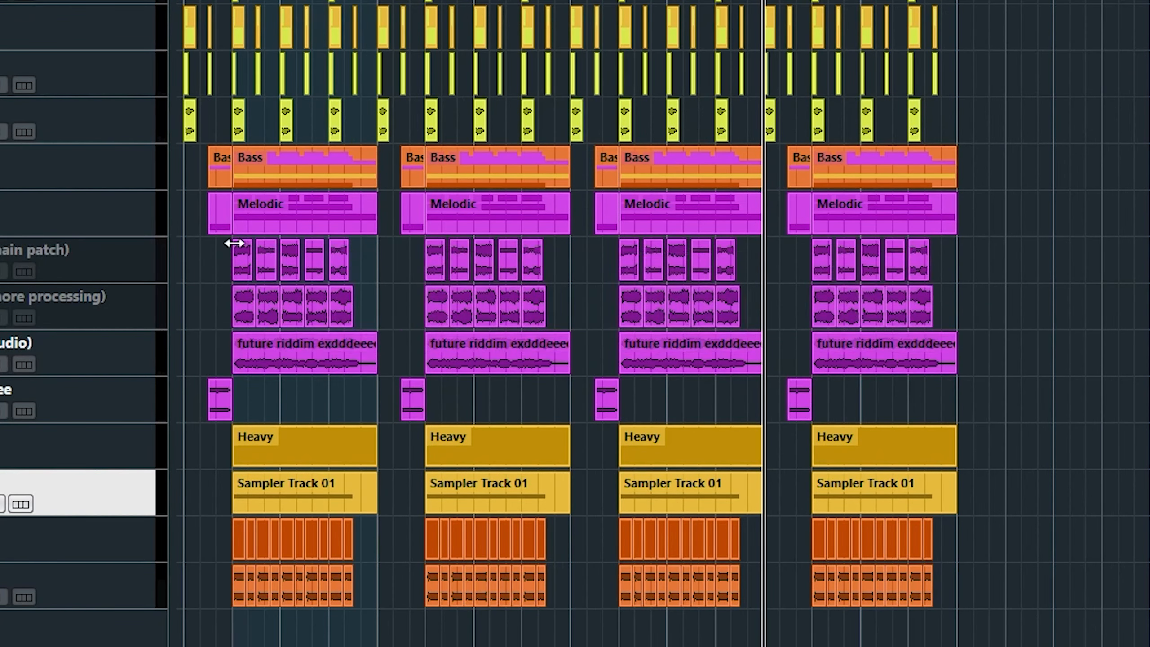
click(710, 387)
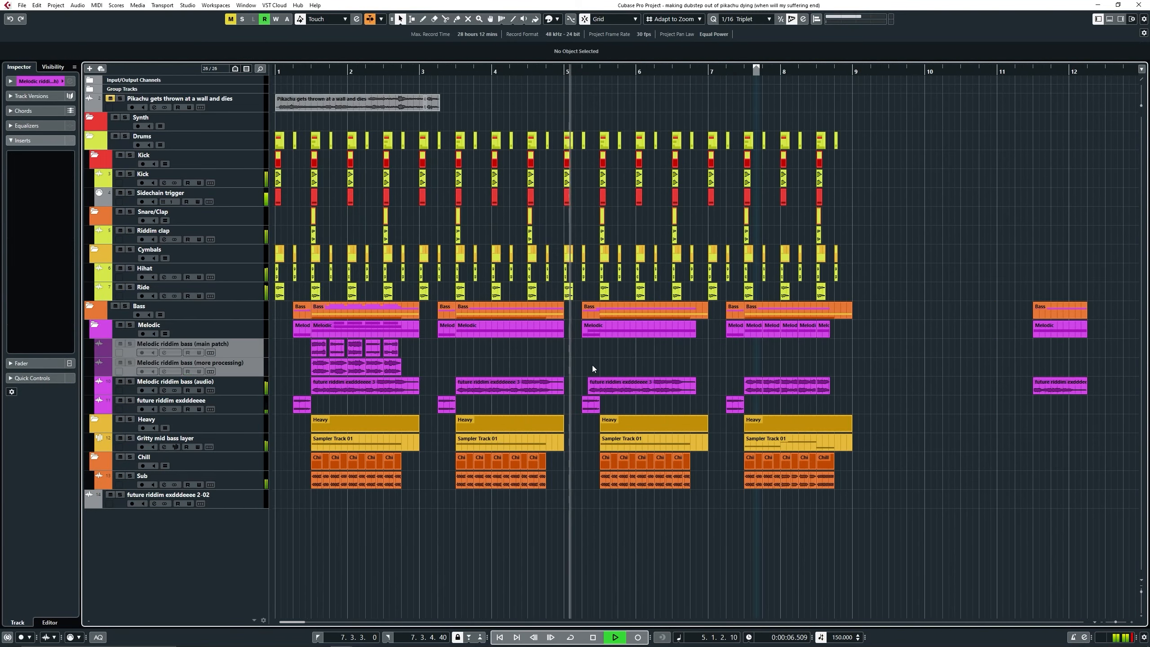
- Move the Melodic riddim bass (audio) clip of the third repeat slightly later in the timeline
key(space)
drag(610, 386, 625, 390)
key(h)
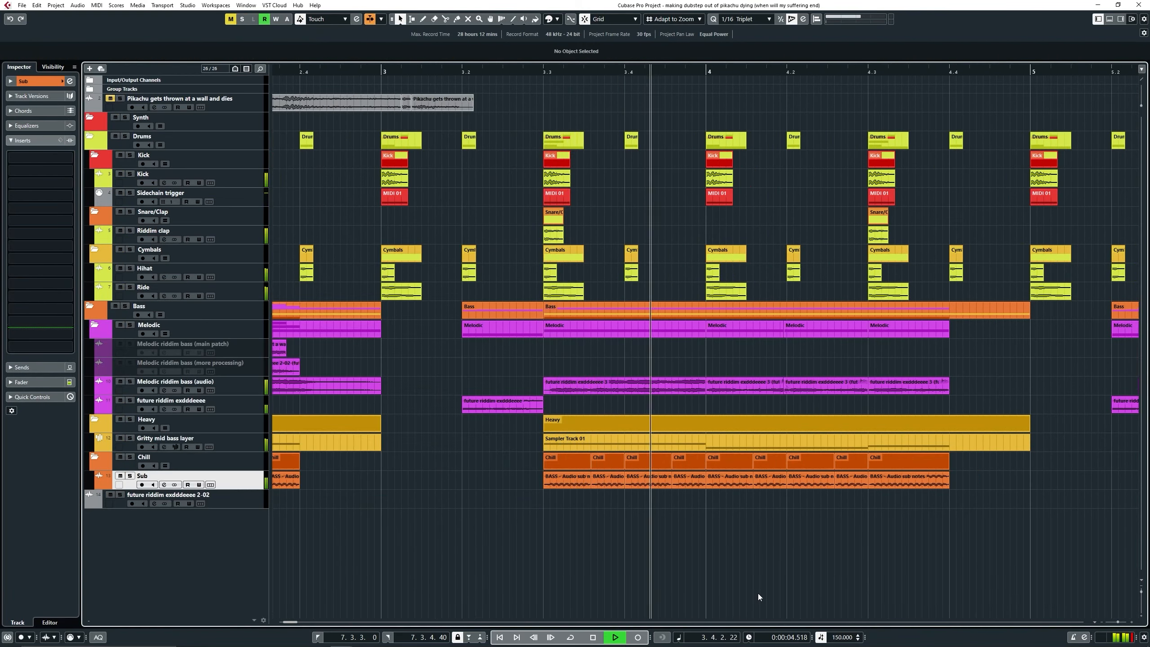
key(h)
- Add one new sampler track to the project
key(g)
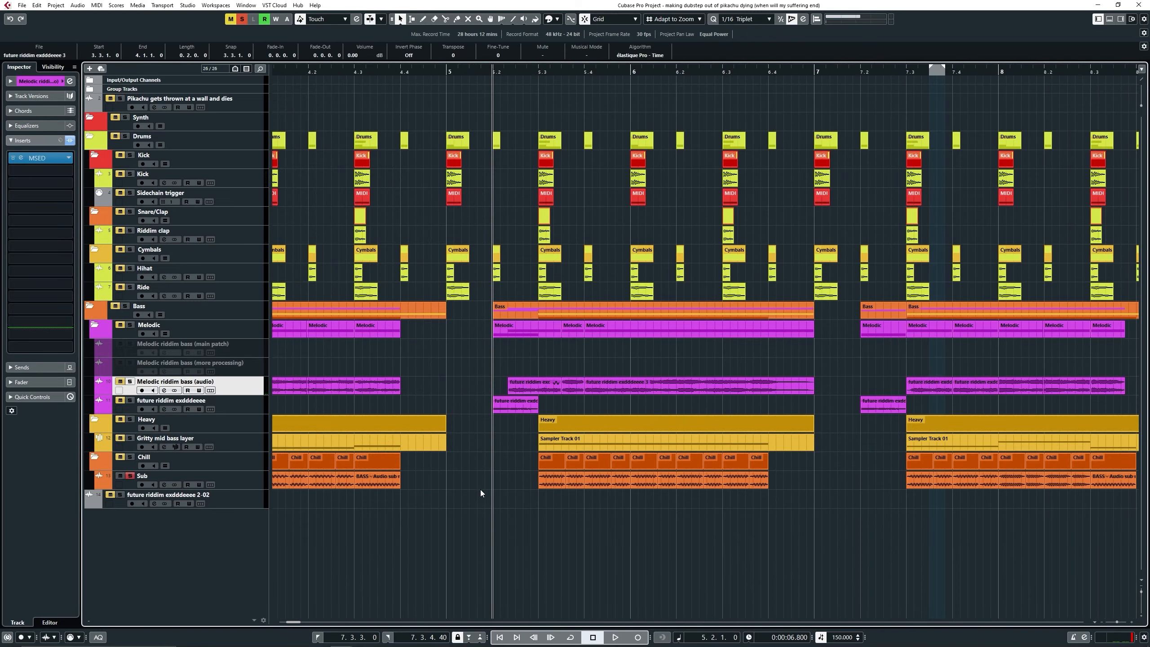
key(g)
key(g)
key(g)
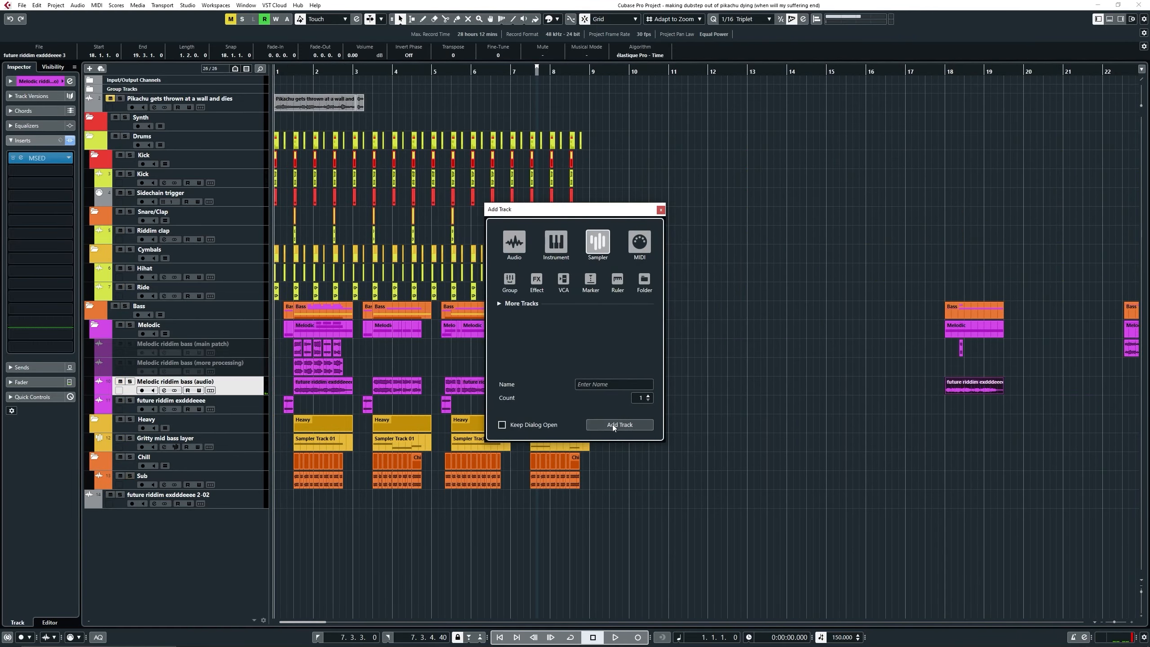
click(613, 424)
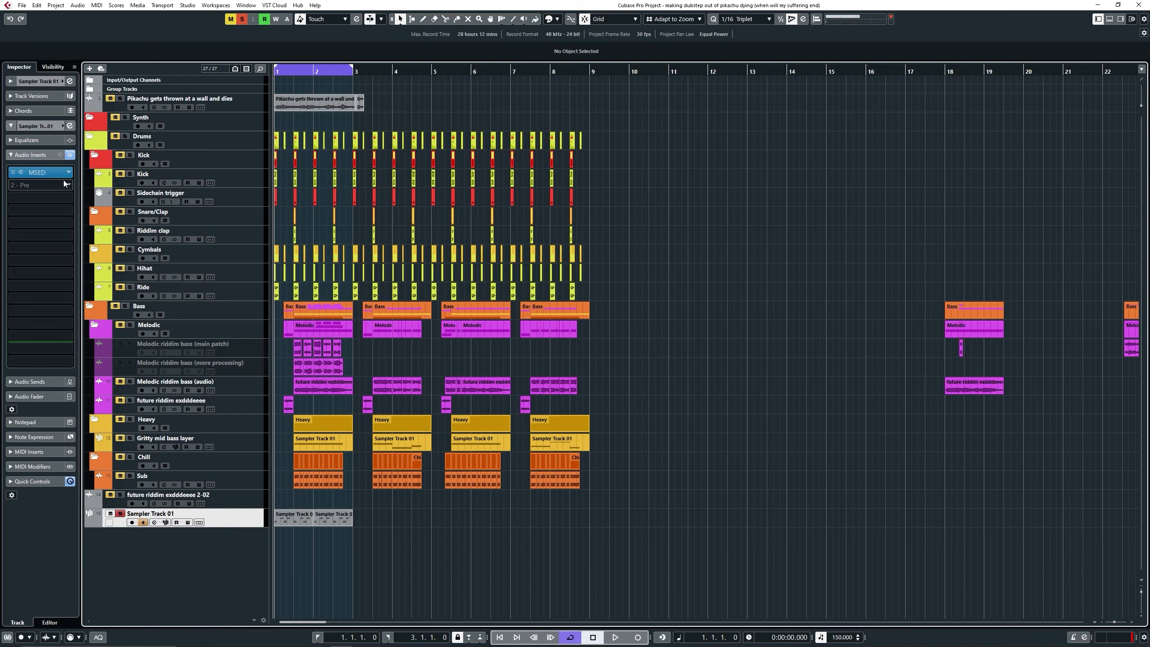
- Add Raum to Sampler Track 01's inserts and place Squasher between MSED and Raum
click(45, 185)
text(raum)
key(Return)
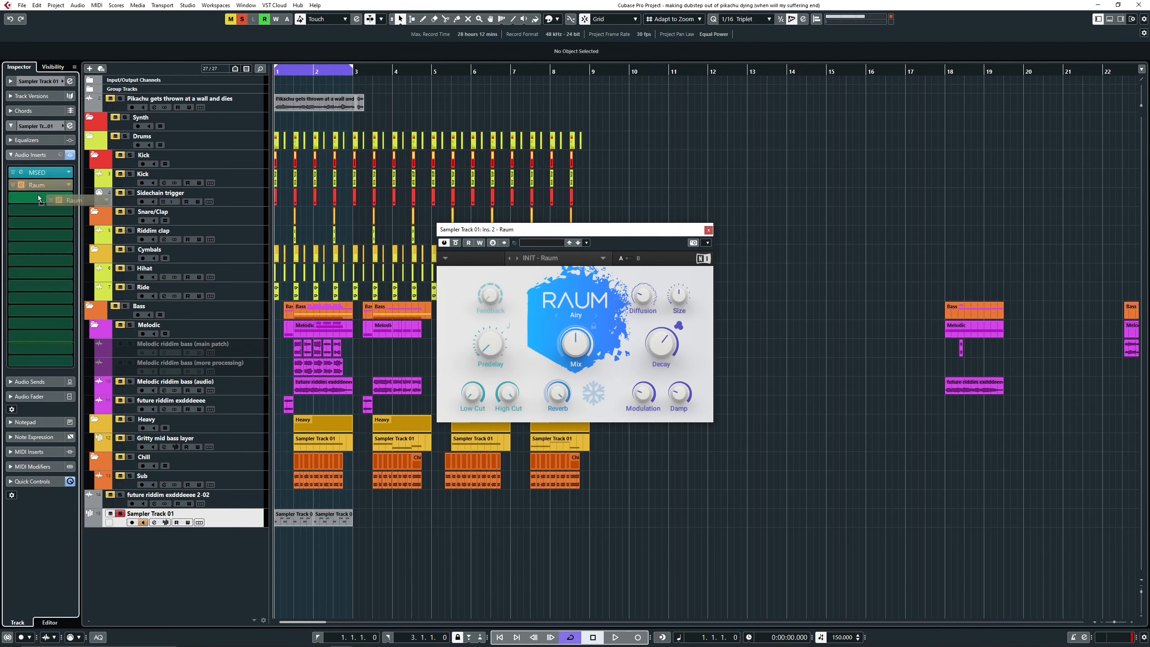
click(43, 185)
text(squ)
key(Return)
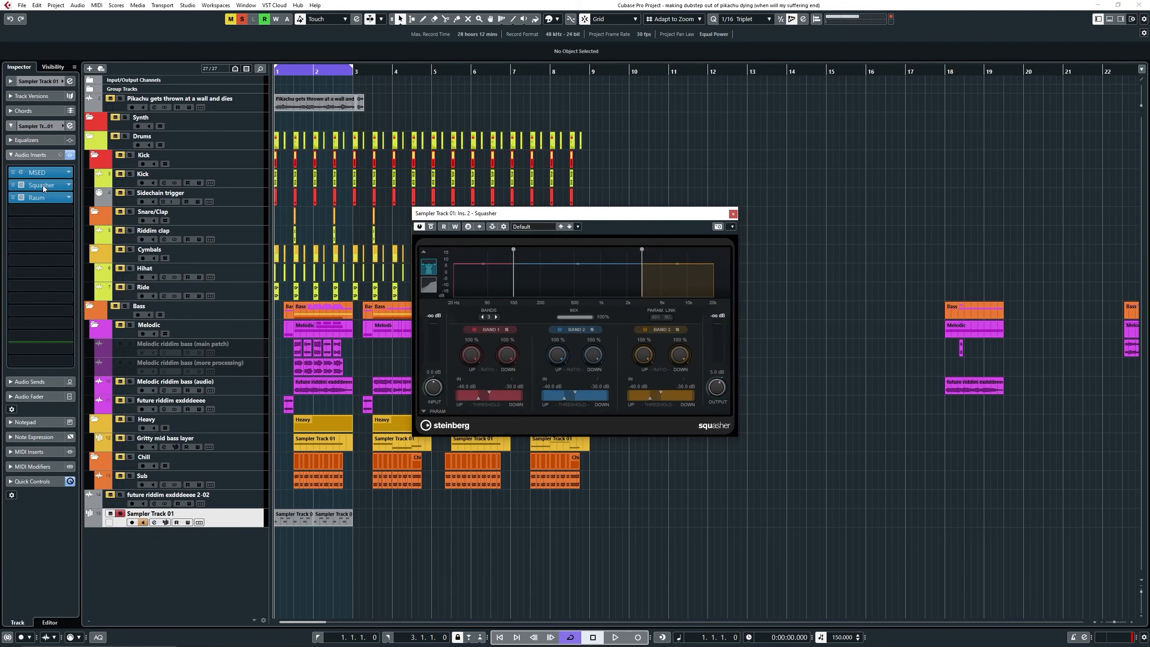
click(735, 211)
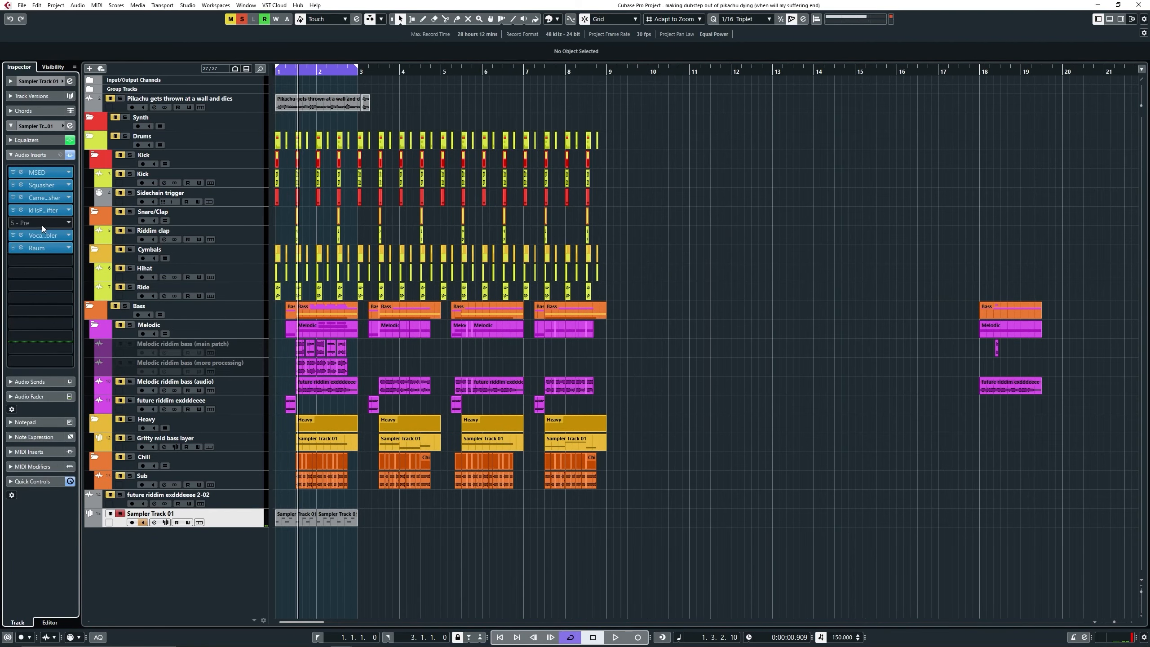
- Add kHs Resonator after kHs Pitch Shifter and Disperser before Raum in Sampler Track 01's insert chain
click(41, 224)
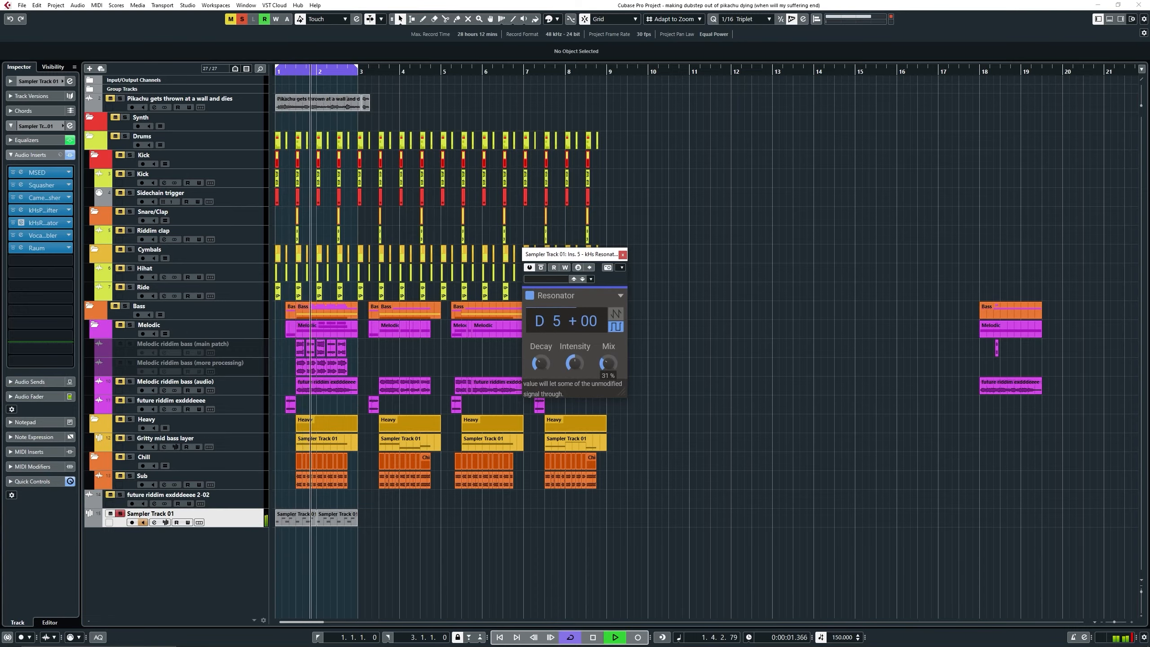
click(38, 260)
text(disp)
key(Return)
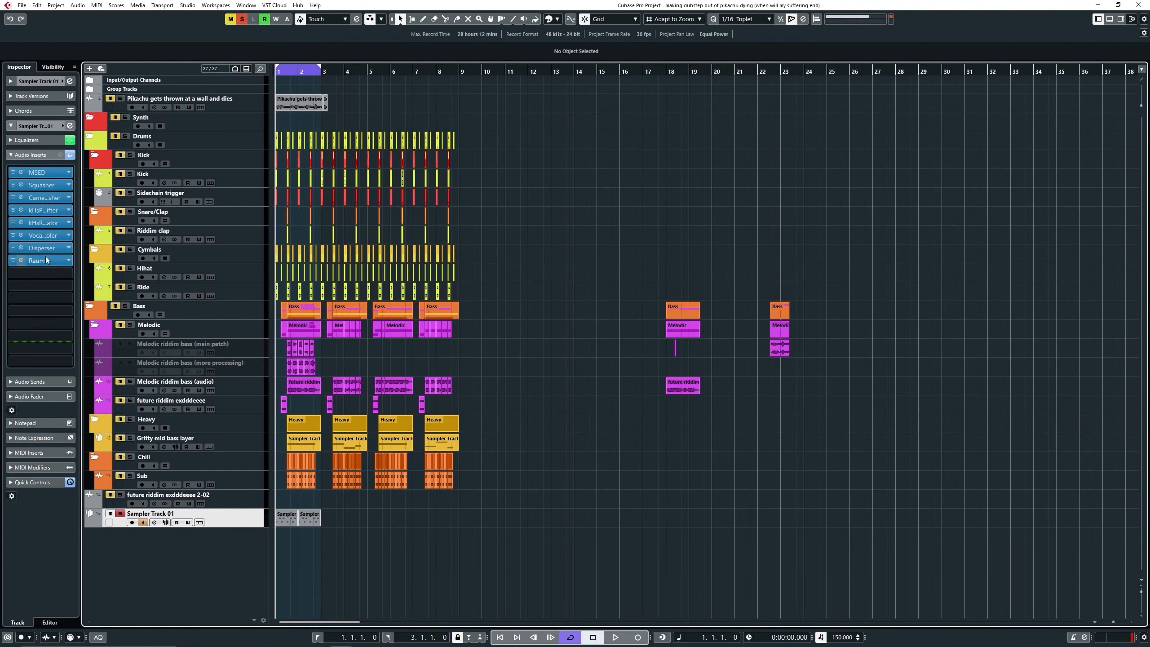
- Insert PanCake2 between Disperser and Raum on Sampler Track 01 and compare the sound with all inserts bypassed
drag(47, 259, 44, 271)
click(45, 261)
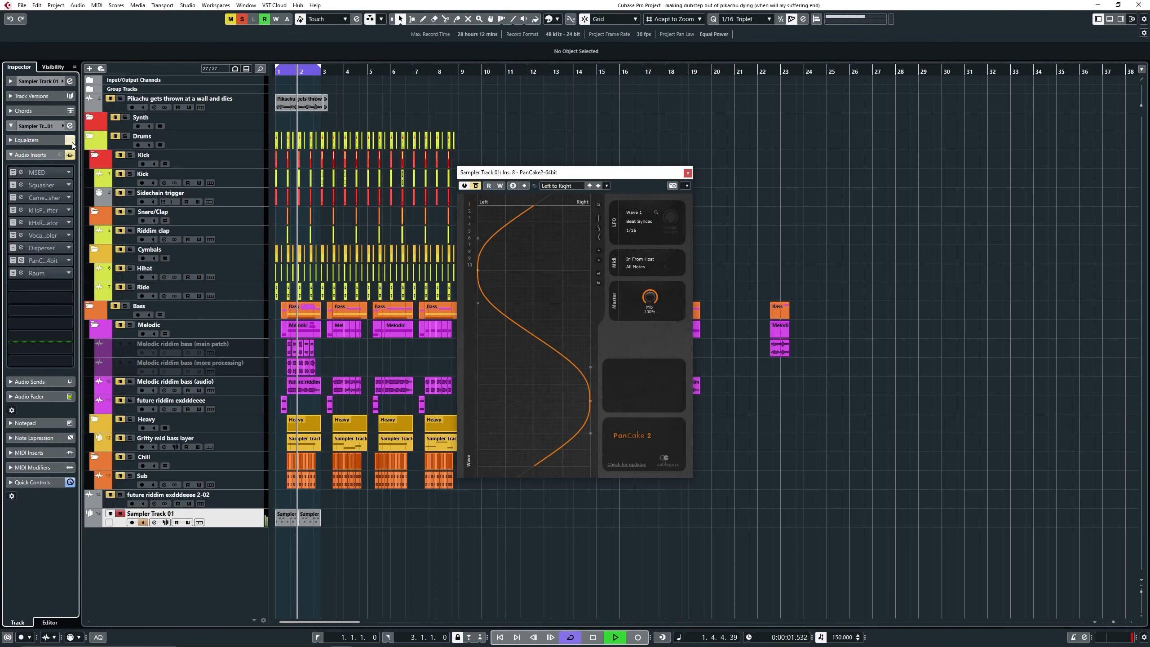
click(72, 156)
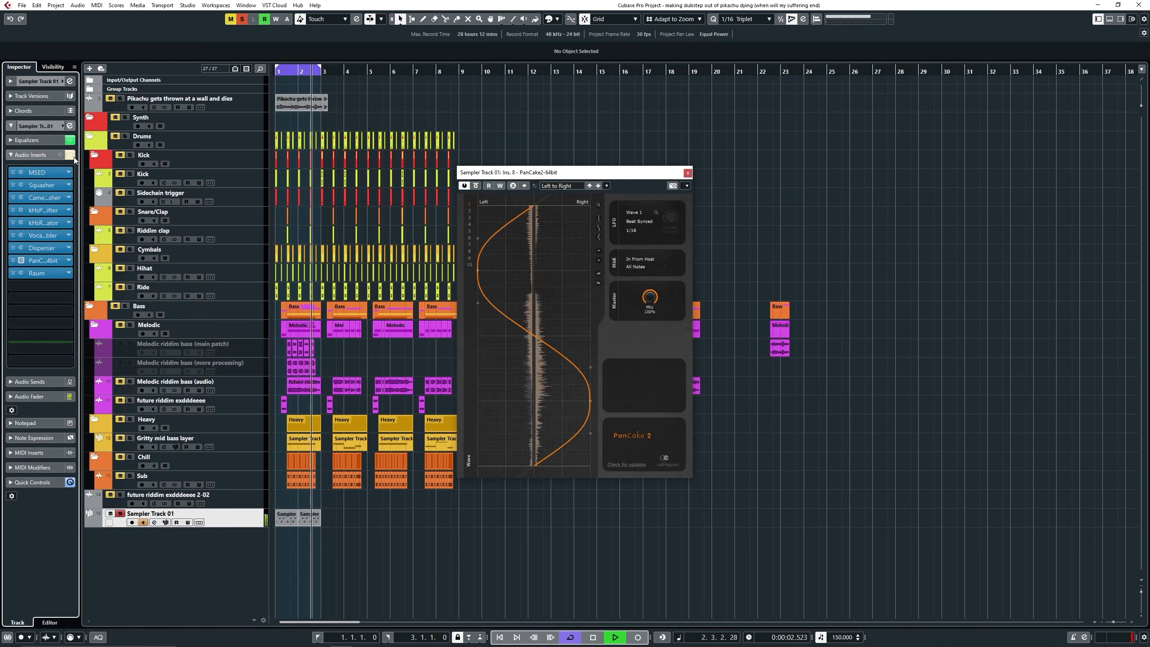
click(72, 156)
key(space)
- Select the two Sampler Track 01 clips and play the arrangement from bar 1
drag(276, 73, 276, 70)
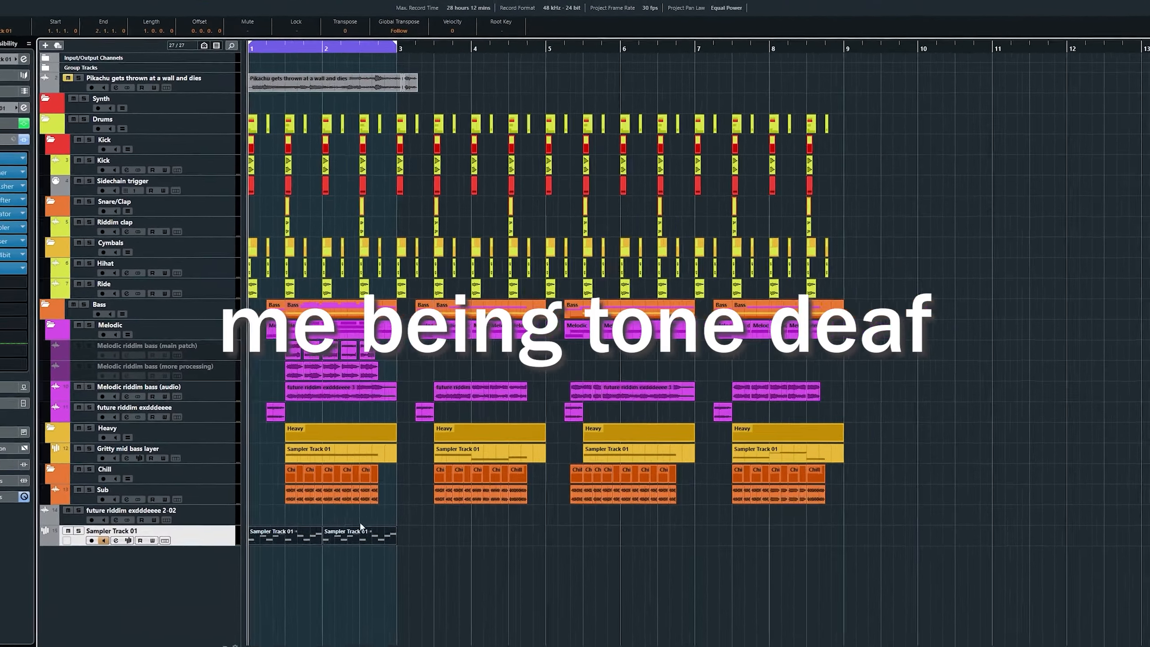
drag(383, 581, 266, 551)
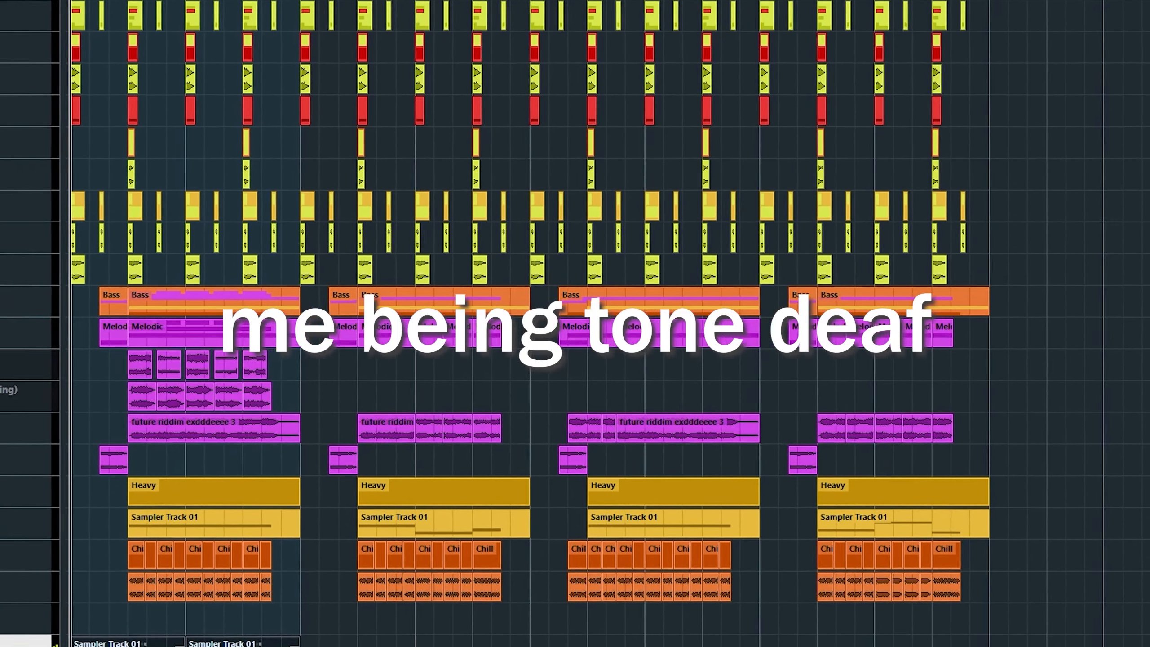
key(space)
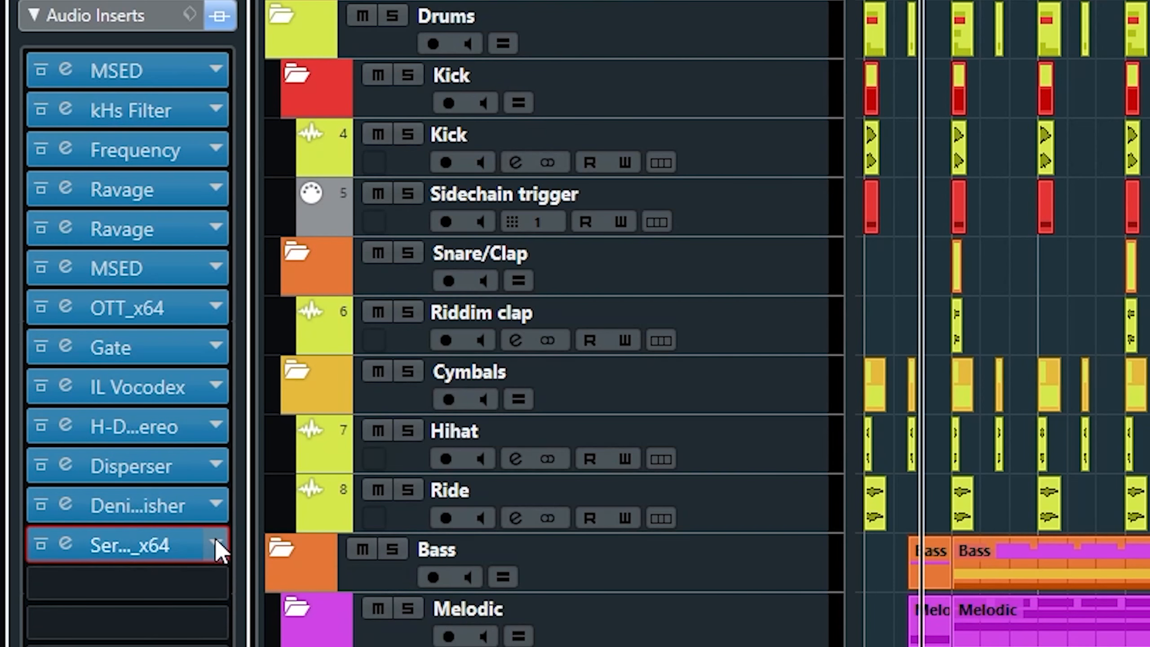
- Strip the insert chain of Gritty mid bass layer (D) down to MSED and kHs Filter
click(200, 586)
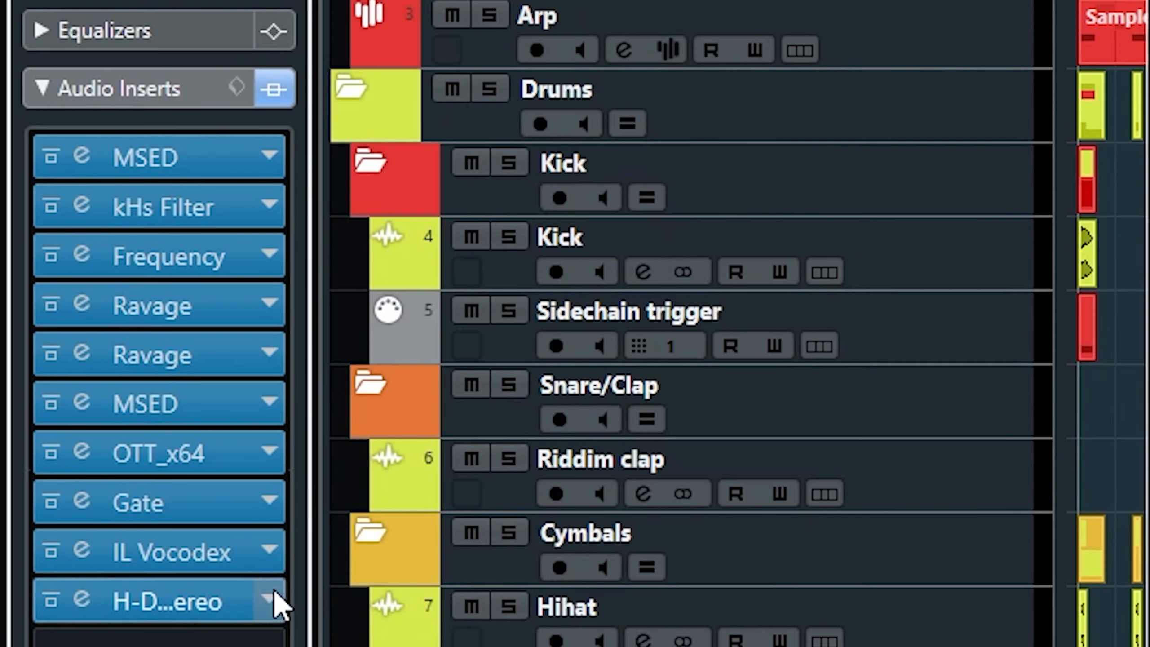
click(222, 432)
click(231, 615)
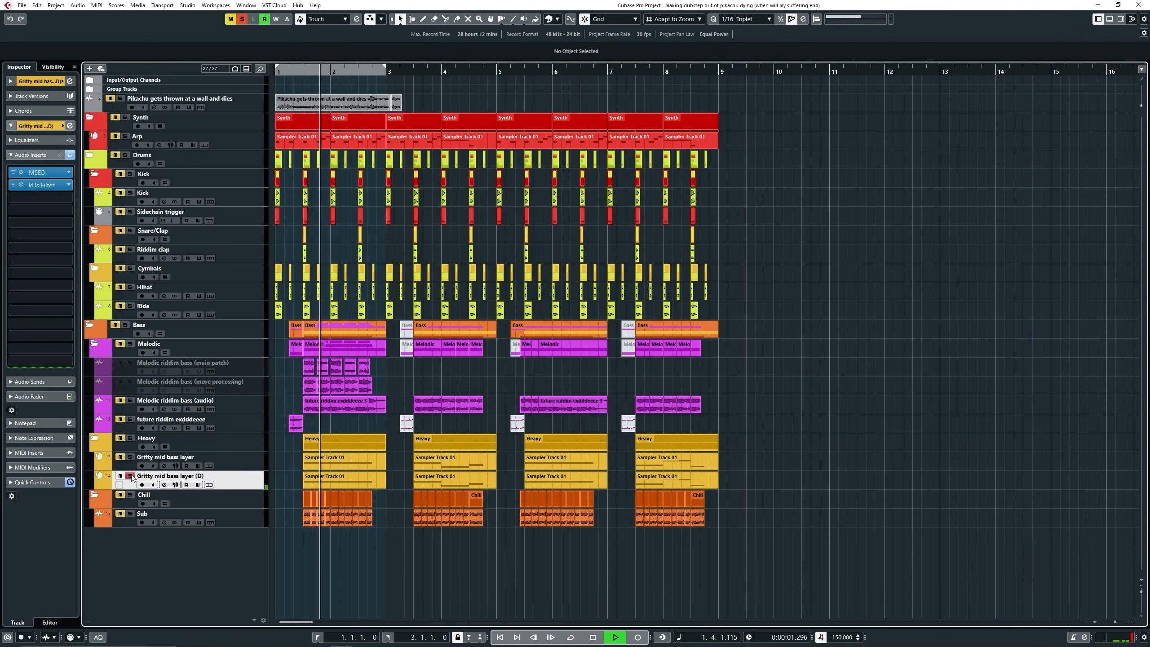
- Add kHs Gain to Gritty mid bass layer (D) and load the 150hz low cut preset in its Frequency insert
key(space)
click(301, 73)
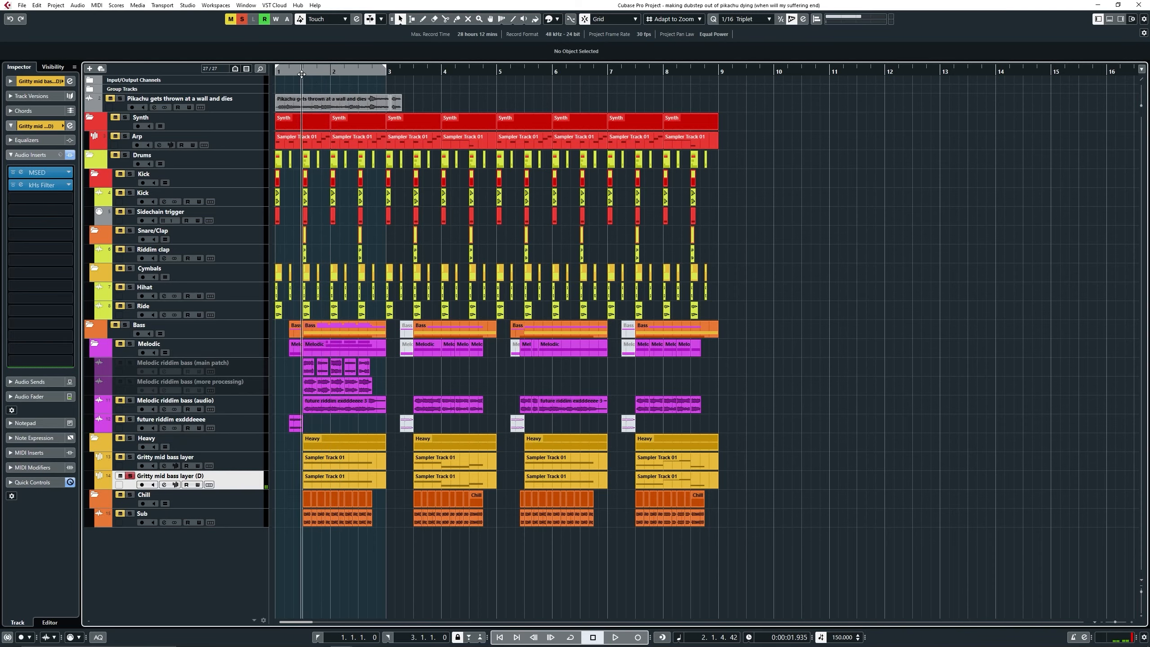
click(40, 199)
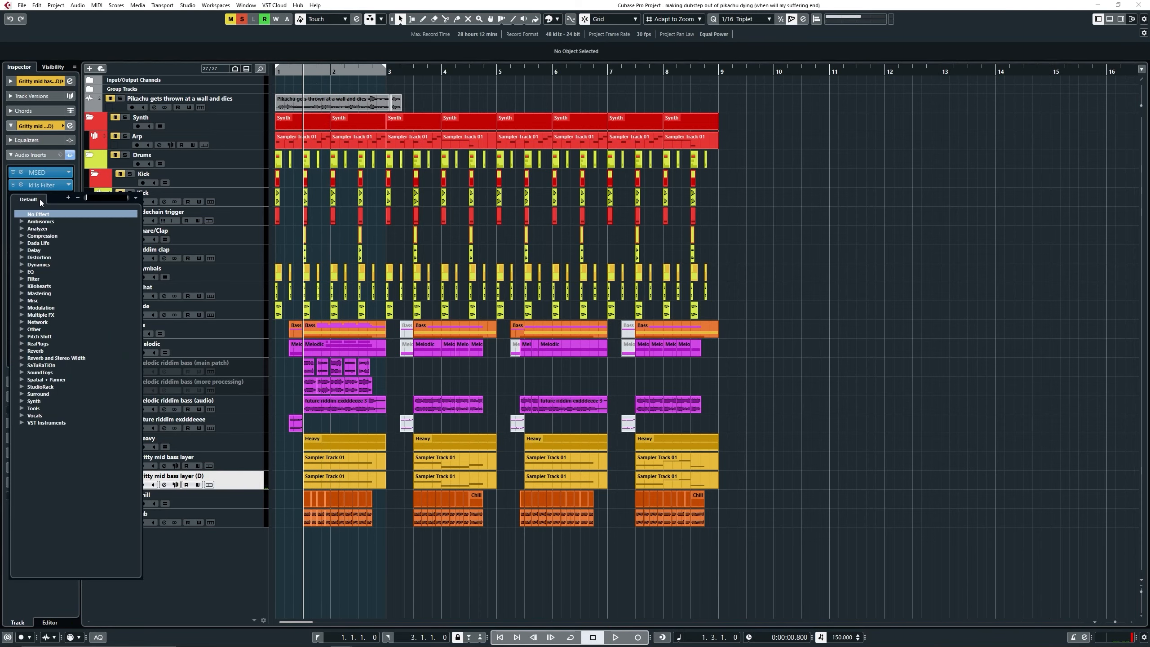
text(gain)
key(Return)
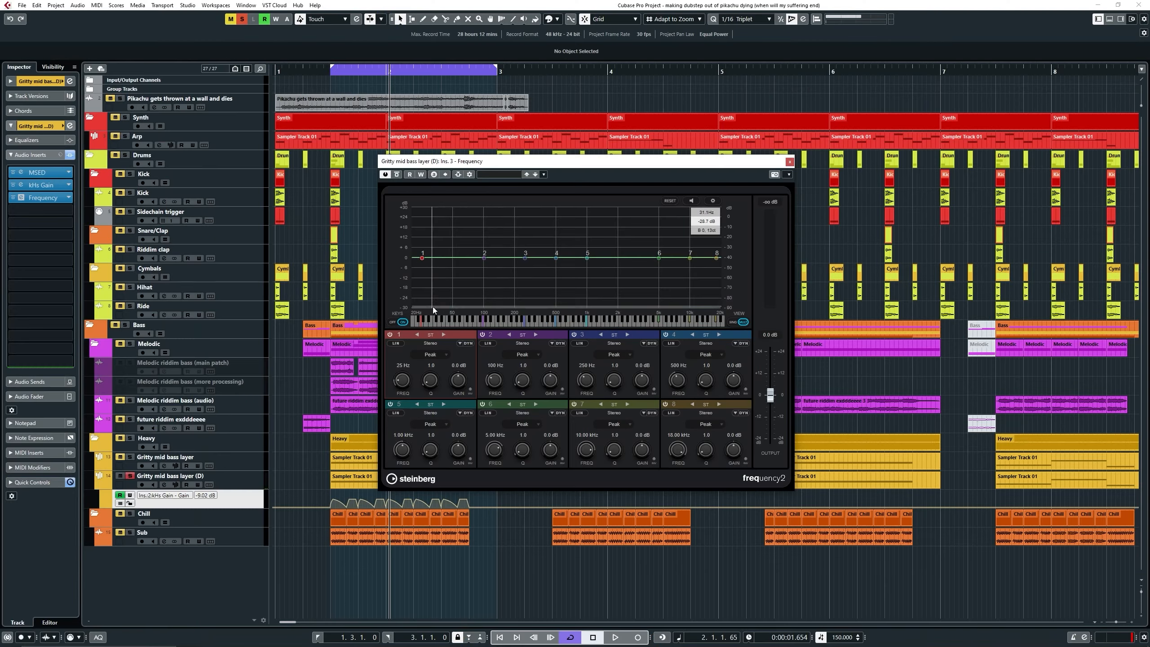
click(500, 175)
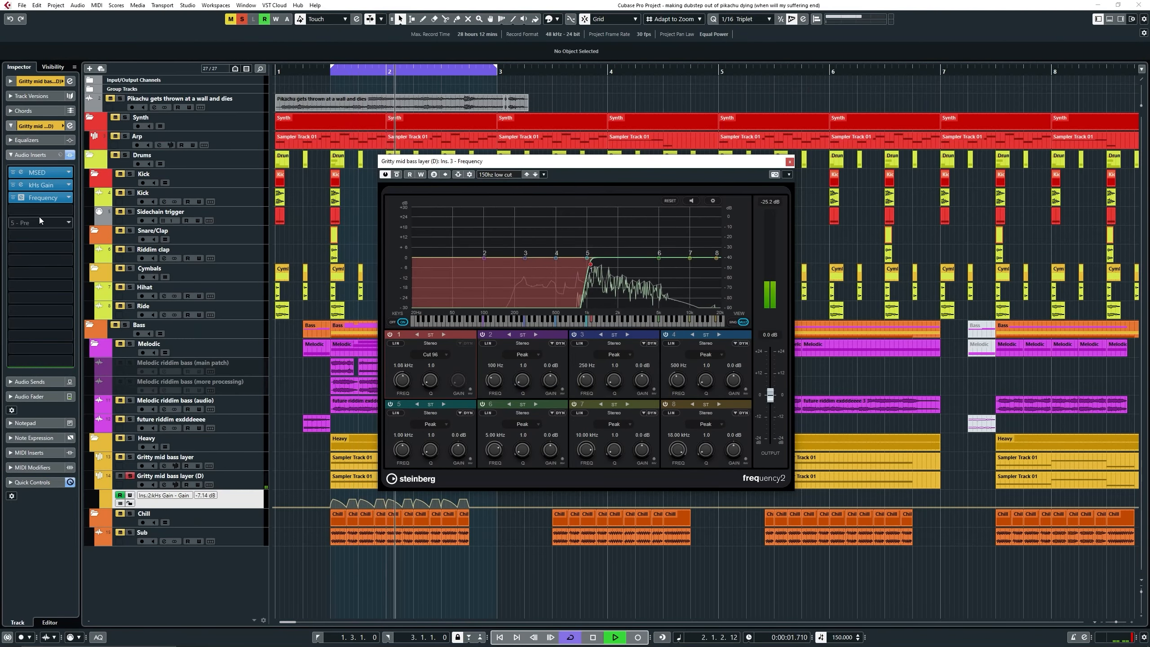
- Insert kHs Frequency Shifter after Frequency on Gritty mid bass layer (D) and stop playback
click(28, 211)
text(khs fr)
key(Return)
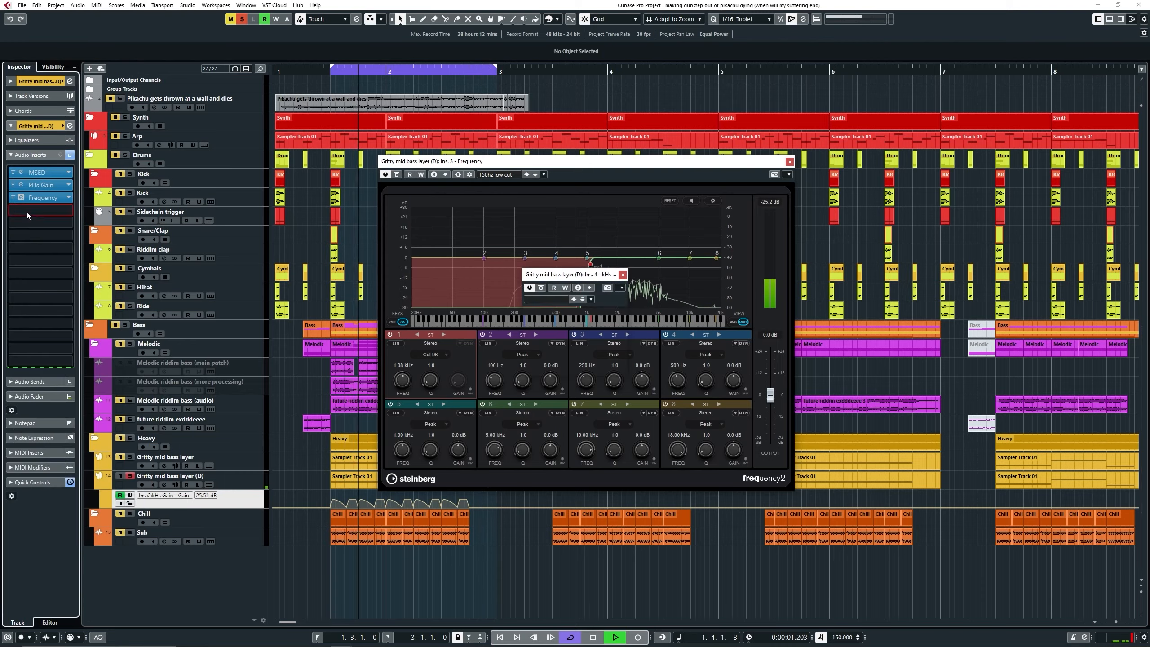
click(254, 246)
key(space)
- Add OTT_x64 and Ravage after the frequency shifter on Gritty mid bass layer (D)
click(41, 223)
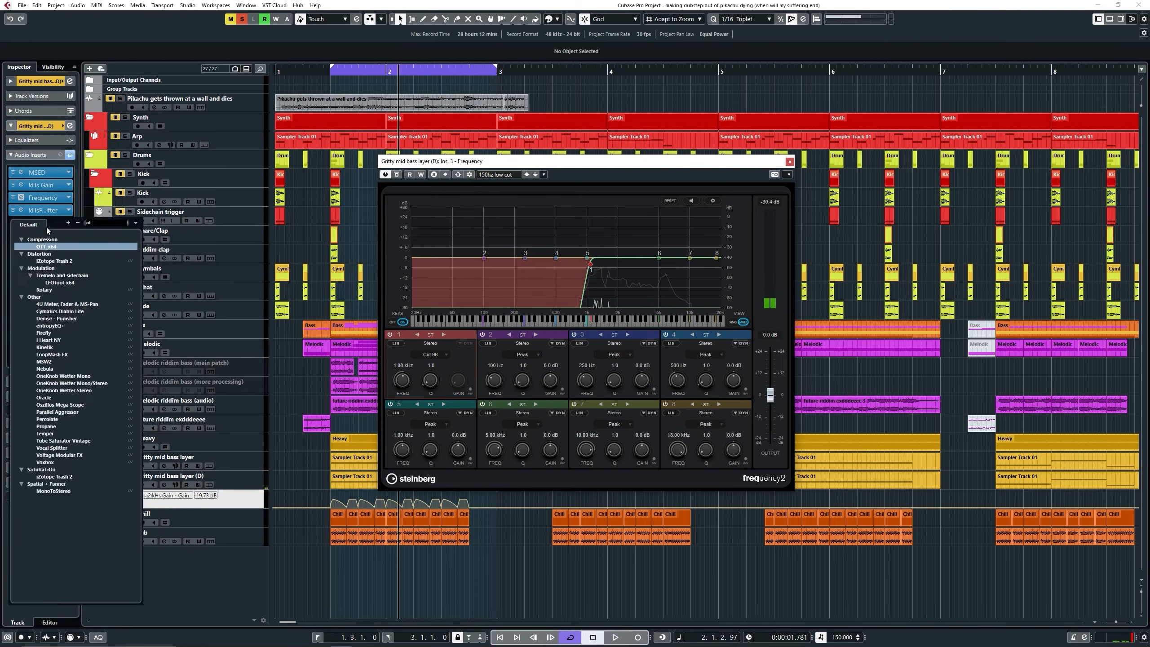
click(47, 242)
click(639, 221)
click(43, 235)
click(47, 254)
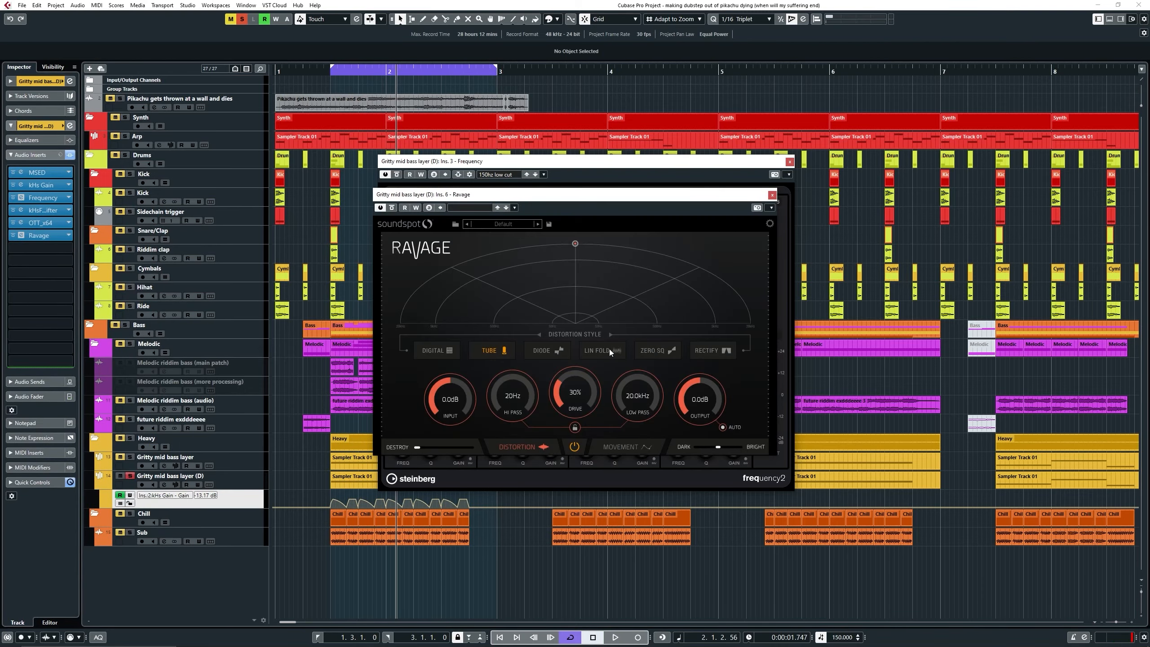
- Play the layer with Ravage active and insert Quadrafuzz v2 after it
key(space)
click(43, 235)
text(f)
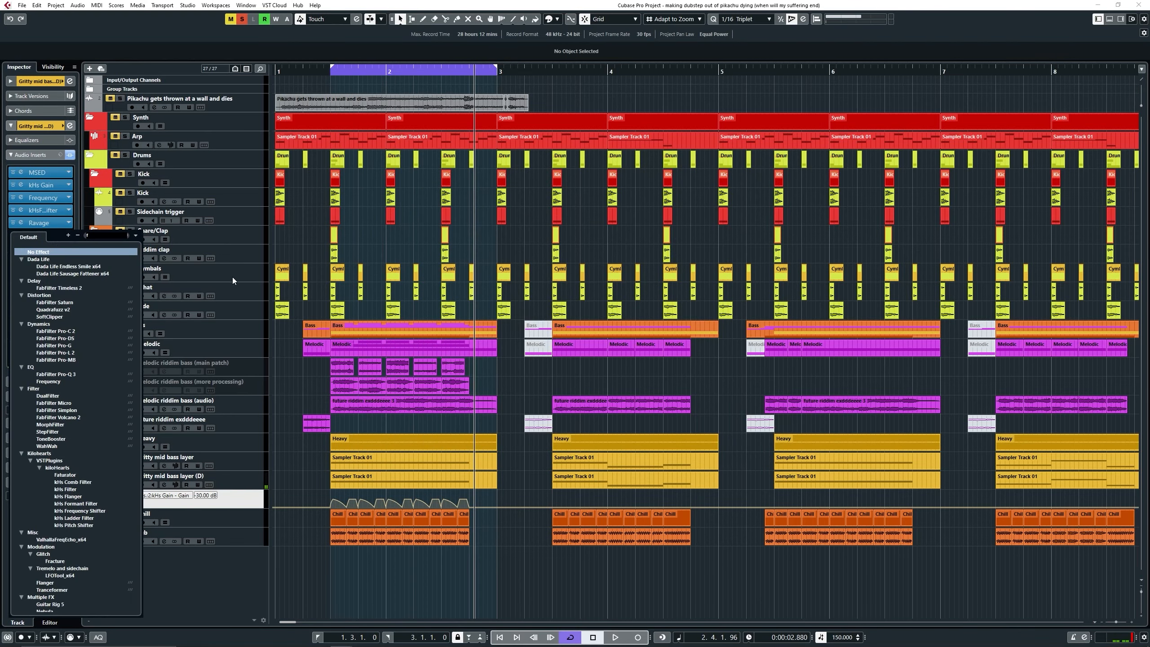
key(BackSpace)
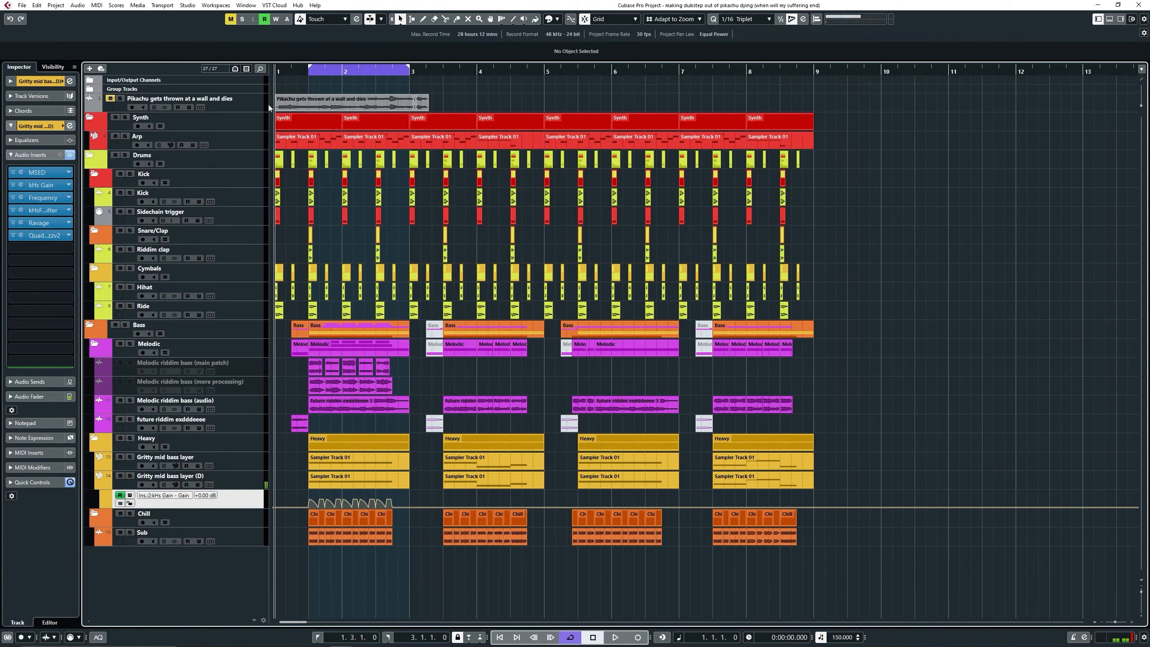
- Replace the three later clips on Gritty mid bass layer (D) with copies of its first Sampler Track 01 clip
key(g)
key(g)
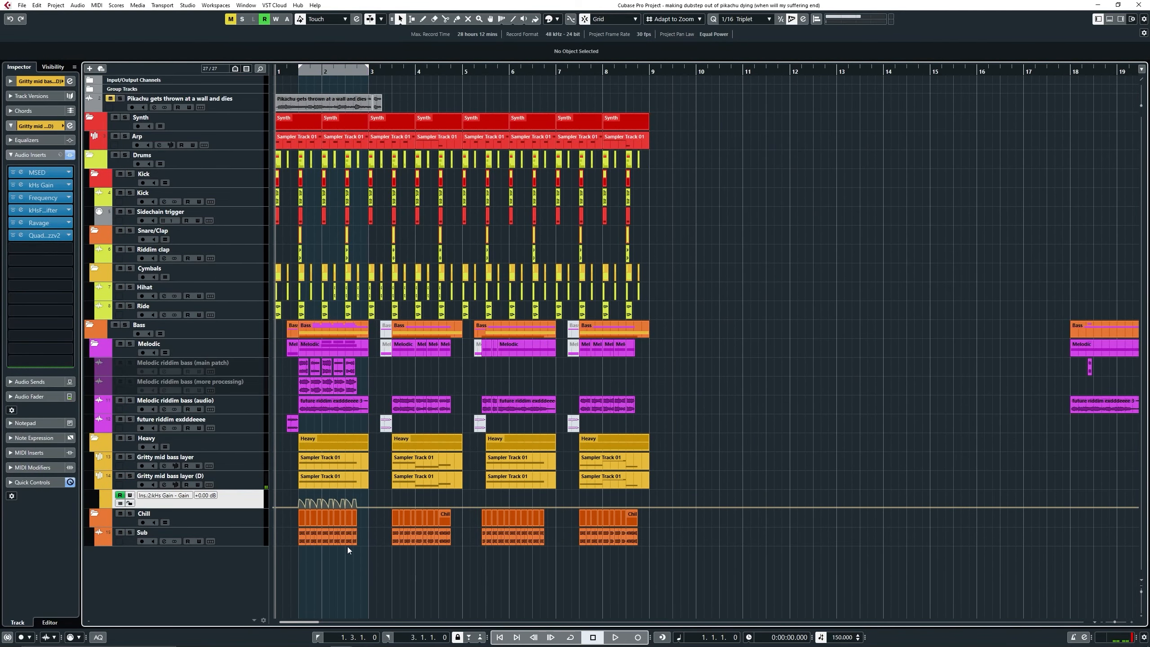
drag(385, 481, 649, 480)
key(Delete)
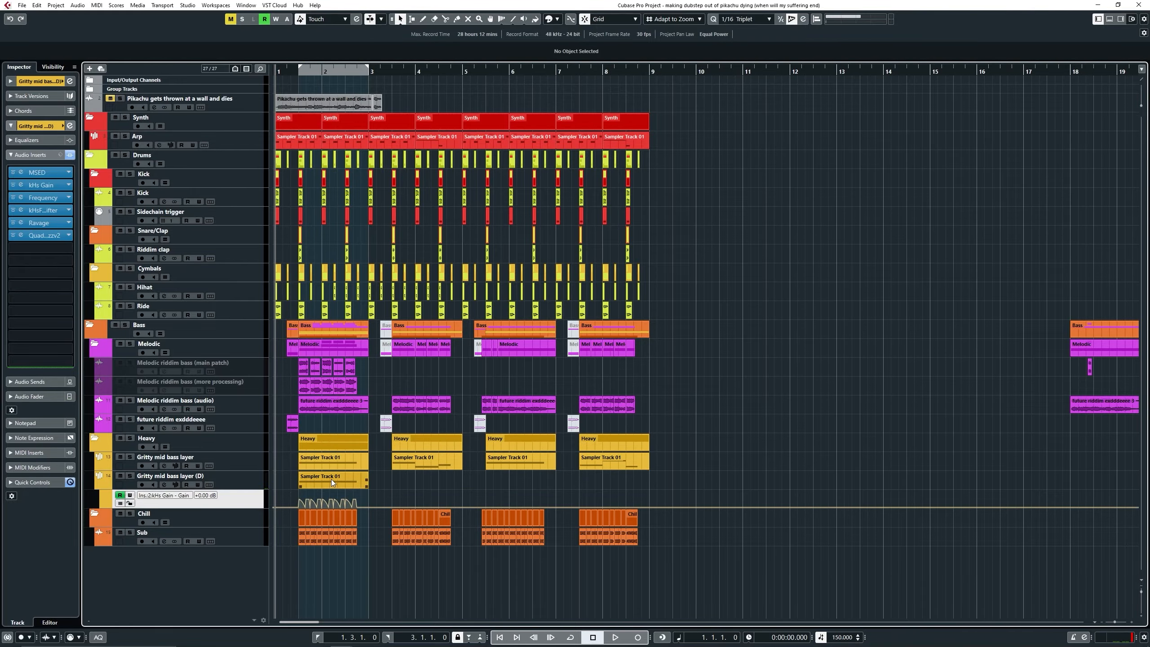
drag(331, 480, 424, 478)
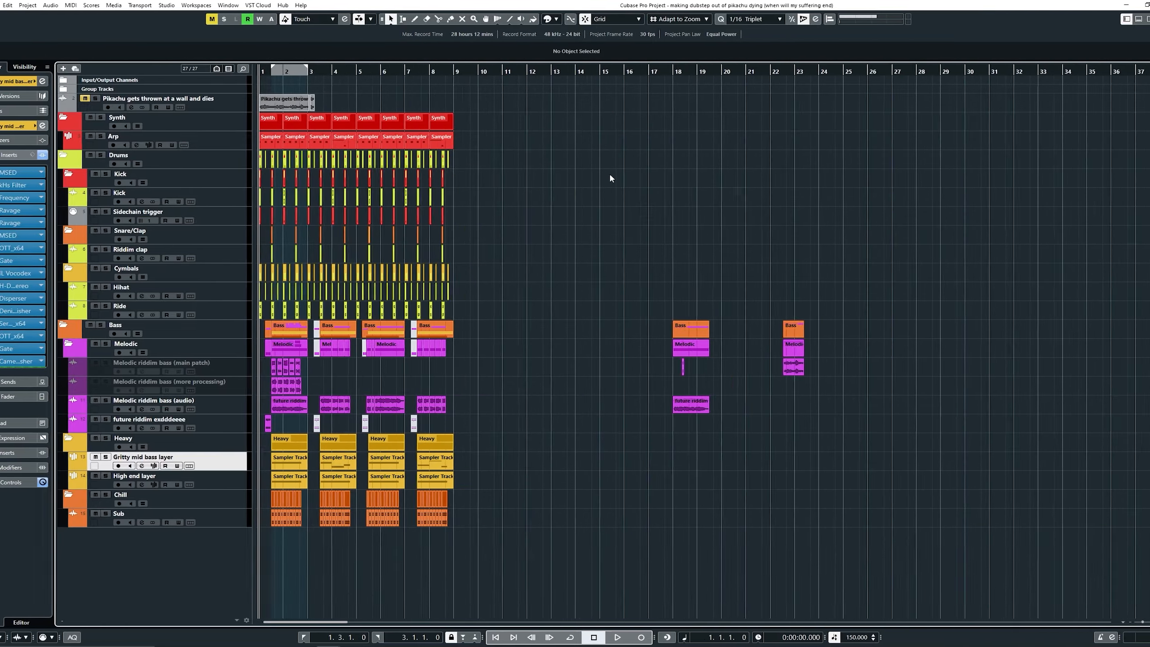
- Add a sampler track for the Pikachu recording, set its loop mode to Continuous and adjust the loop region
click(62, 68)
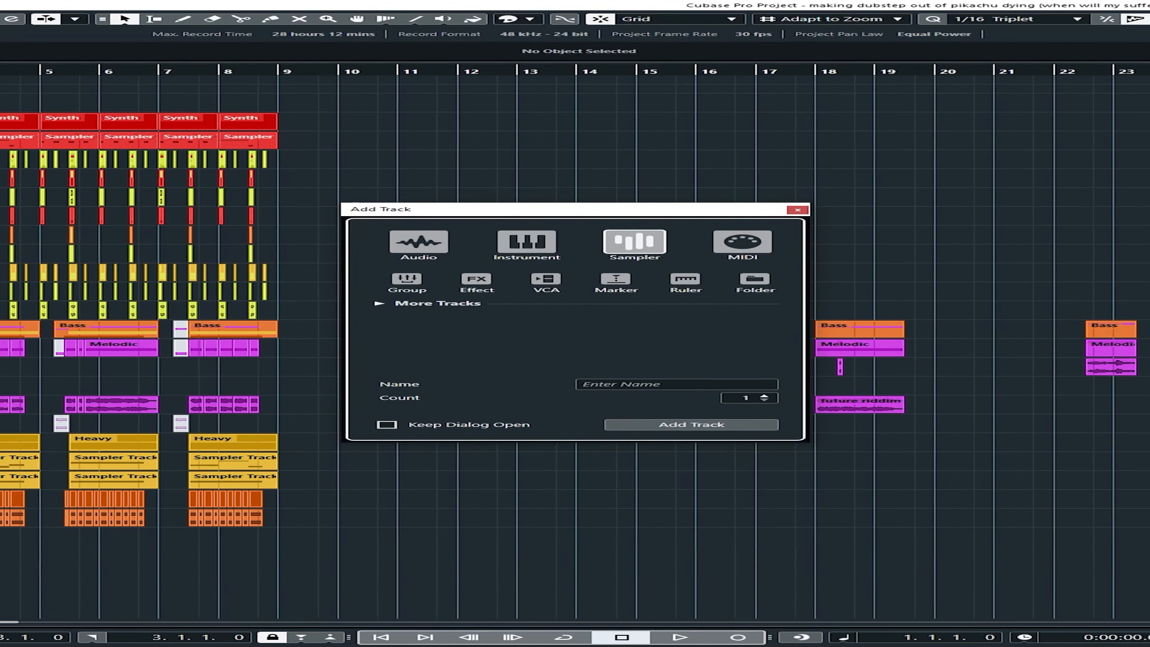
key(Return)
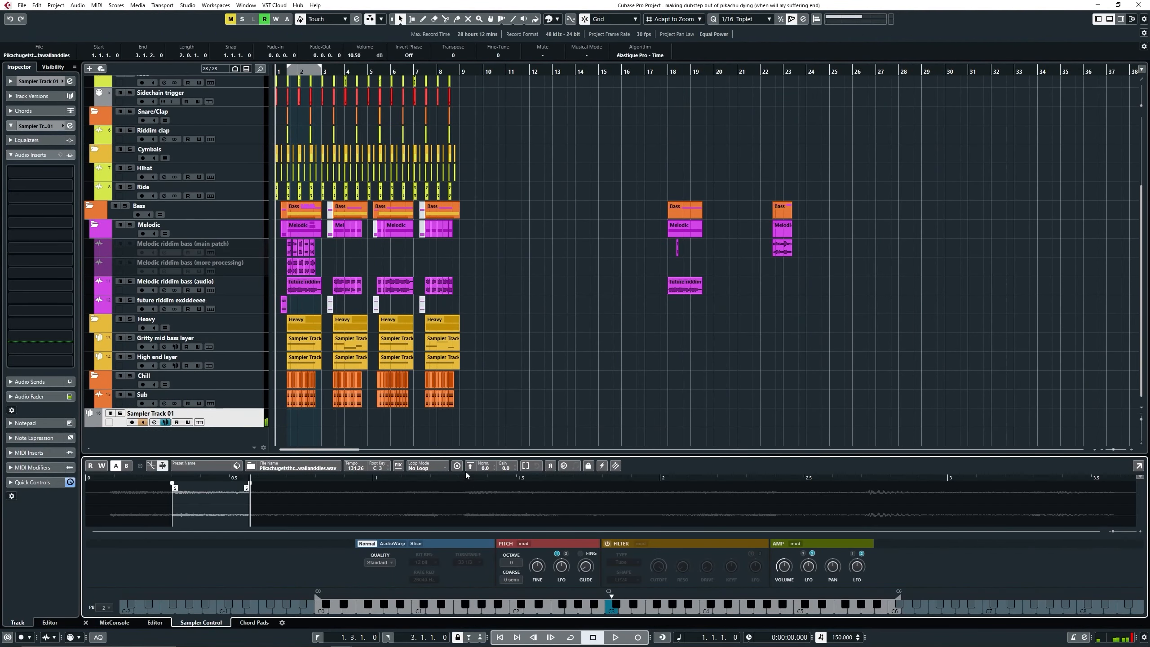
click(416, 470)
click(445, 487)
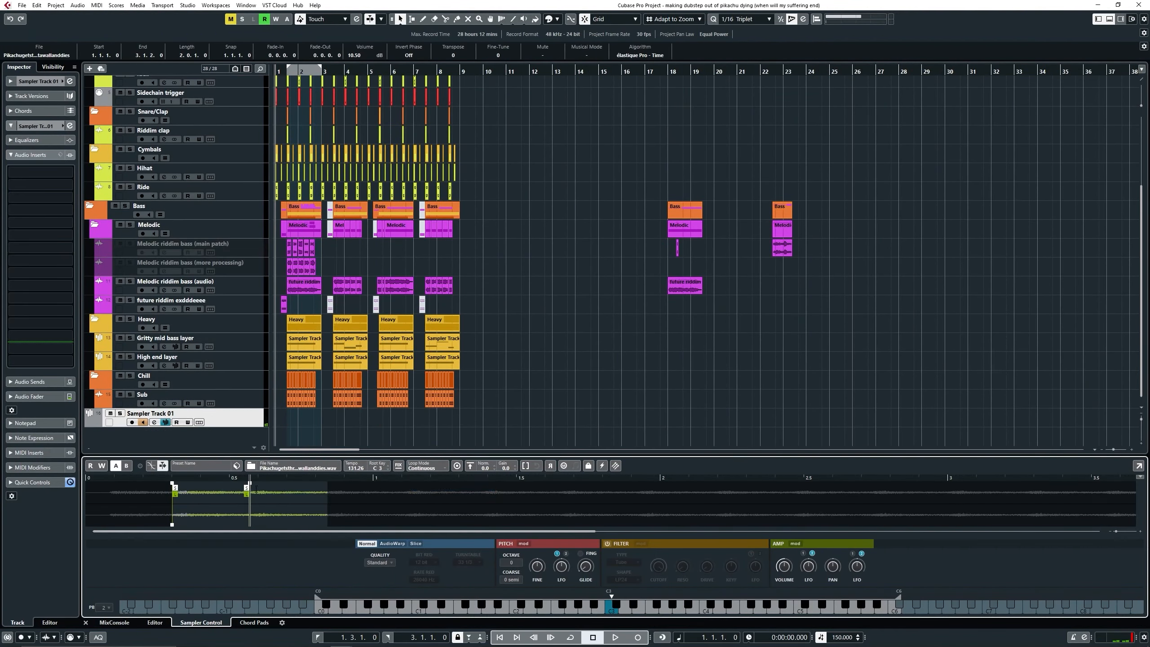
drag(248, 488, 315, 489)
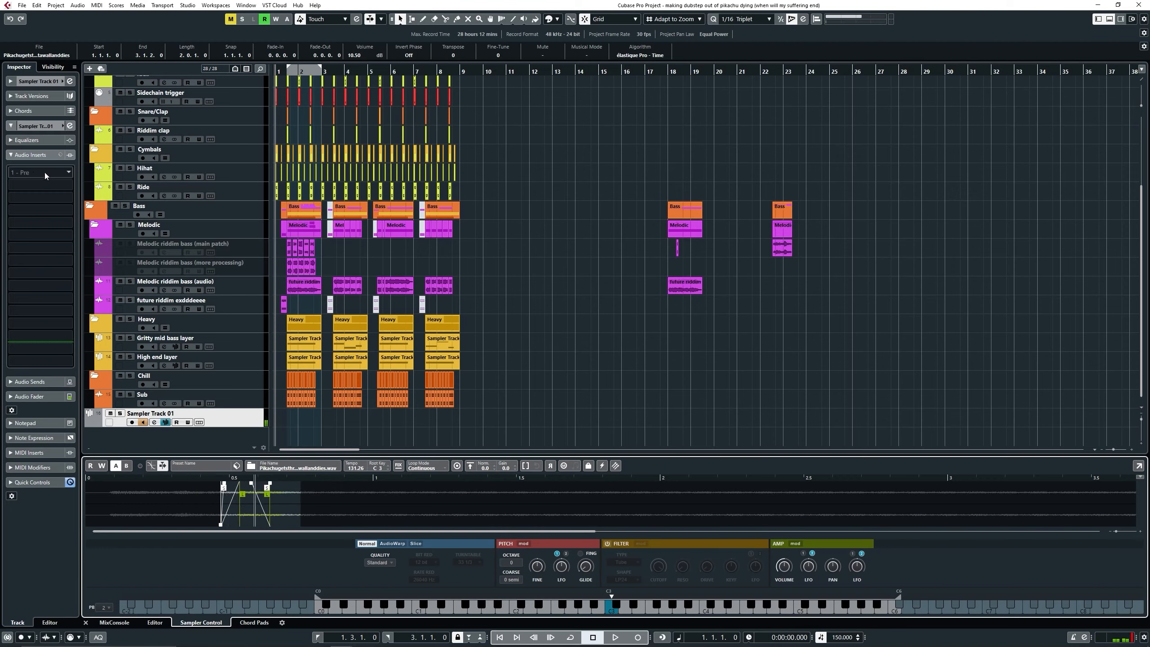
- Insert PanCake2-64bit on Sampler Track 01 and change the length of its beat-synced LFO
click(44, 174)
text(pancake)
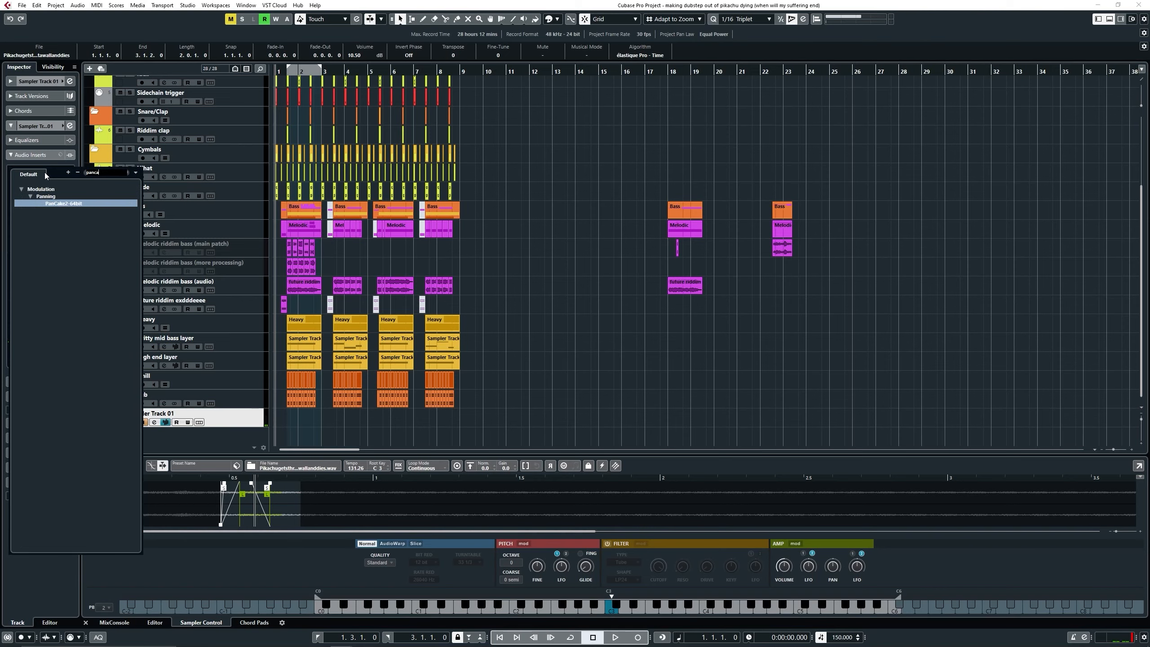
key(Return)
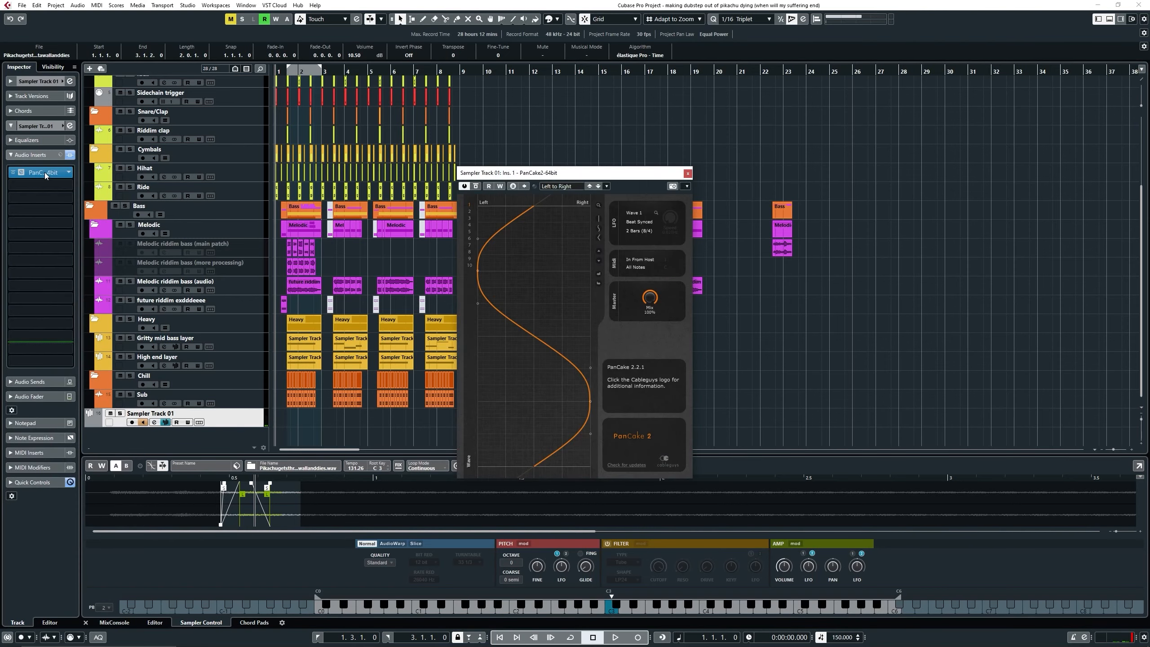
click(647, 230)
click(657, 267)
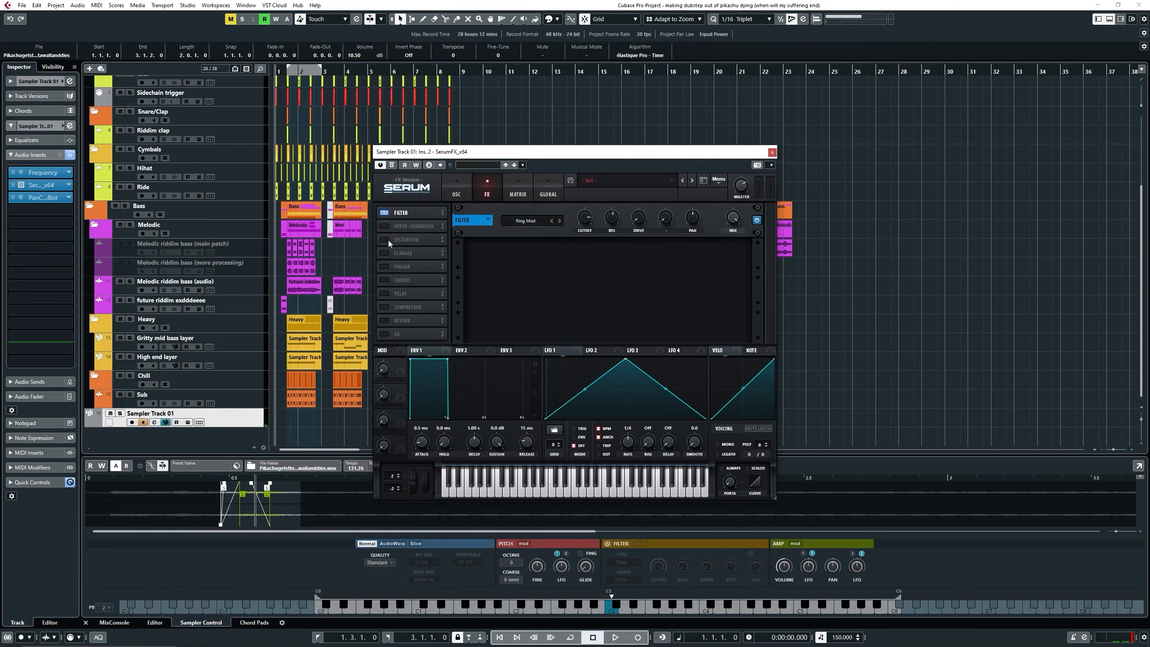
- Enable Distortion directly after Filter in SerumFX on Sampler Track 01 and choose its distortion type
drag(388, 239, 410, 232)
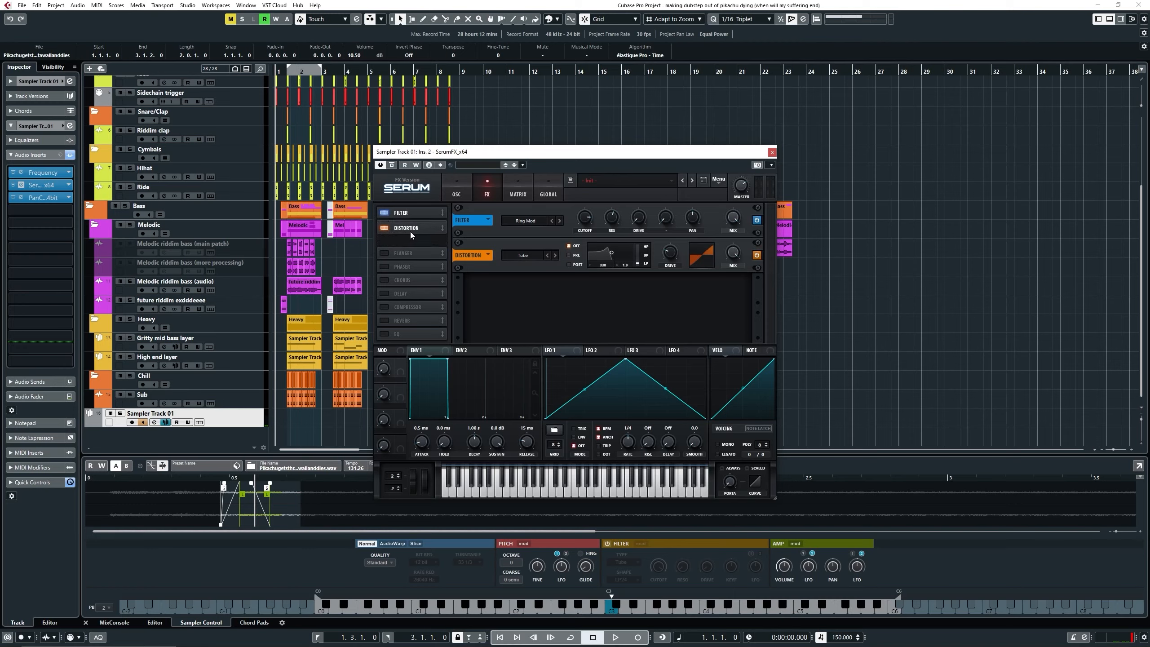
click(525, 256)
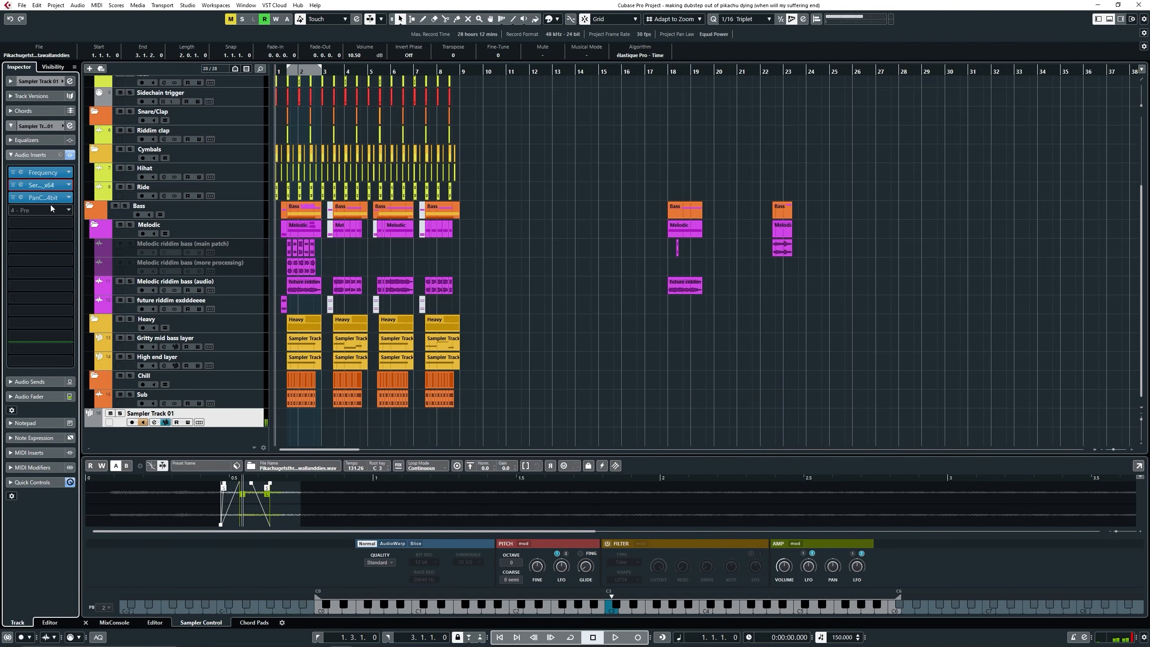
- Insert kHs Frequency Shifter on Sampler Track 01 with a shift of 355 Hz
click(44, 210)
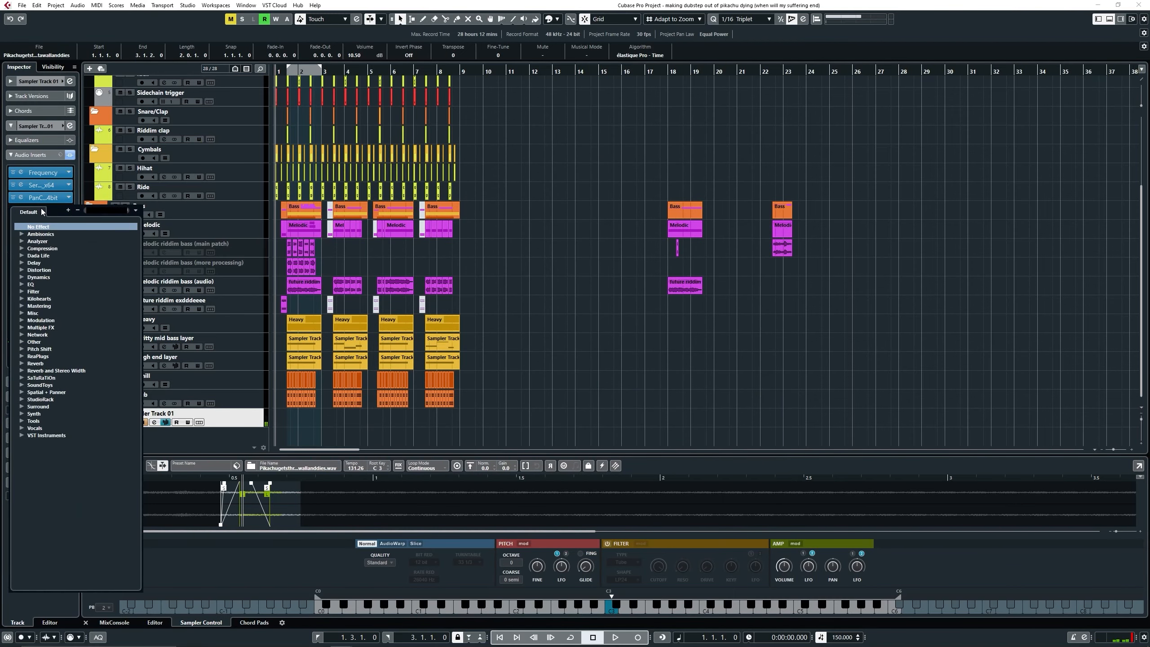
text(khs freq)
key(Return)
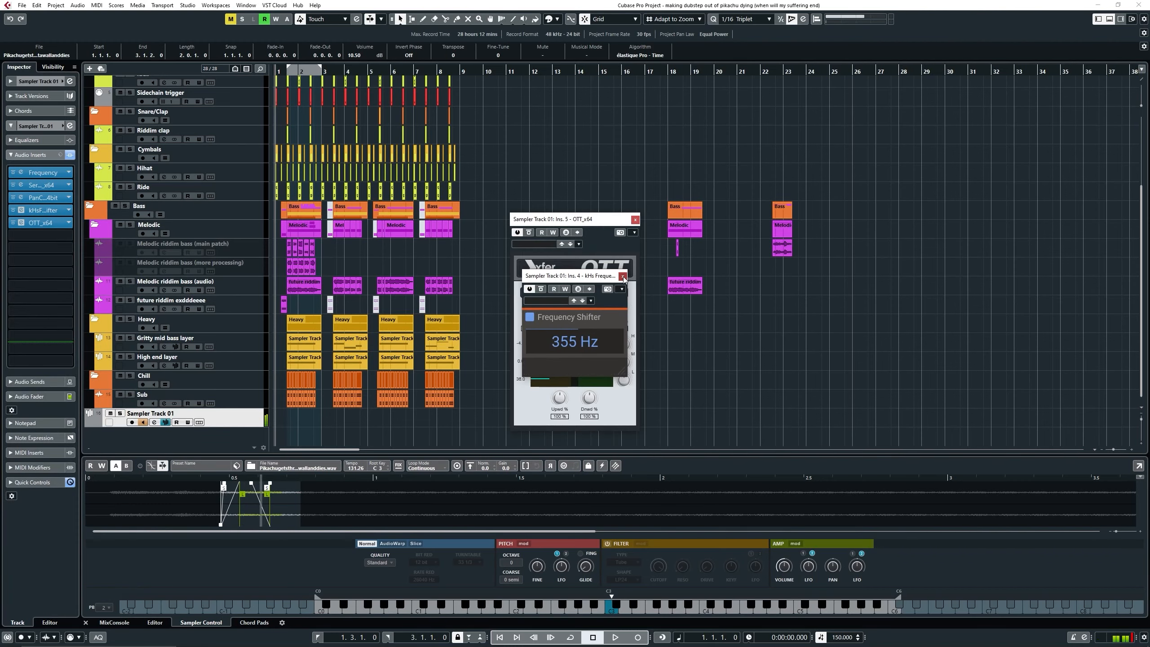
click(622, 277)
- Add kHs Resonator ahead of PanCake2 and IL Vocodex to the Sampler Track 01 insert chain
click(43, 222)
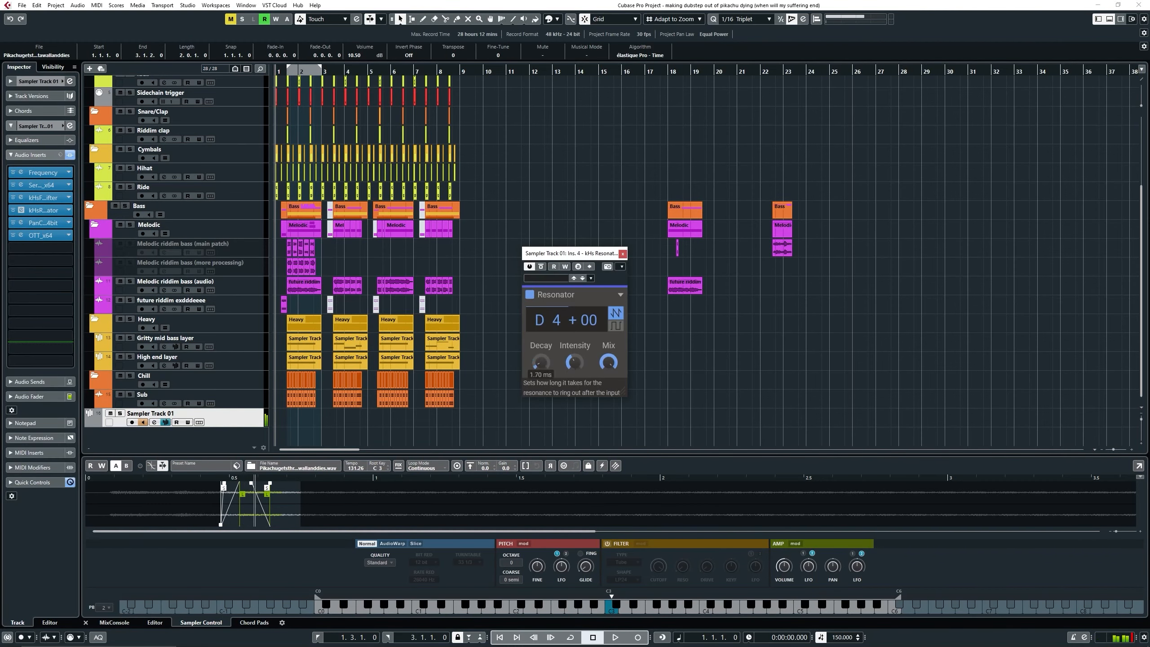
click(622, 254)
click(54, 251)
text(voco)
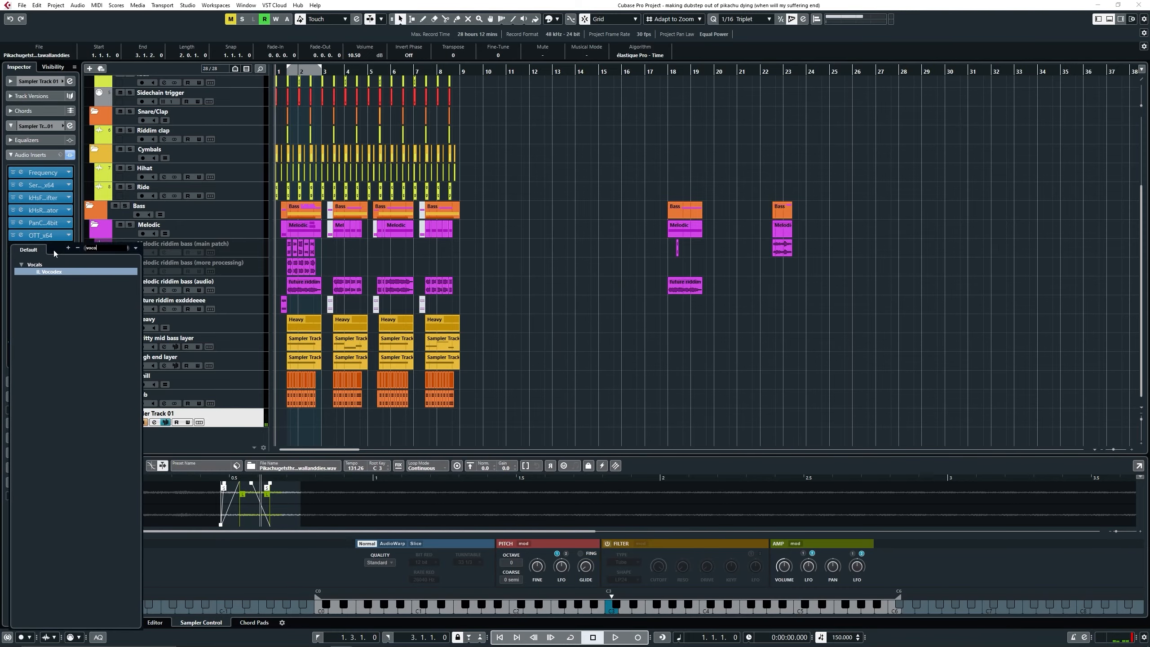
key(Return)
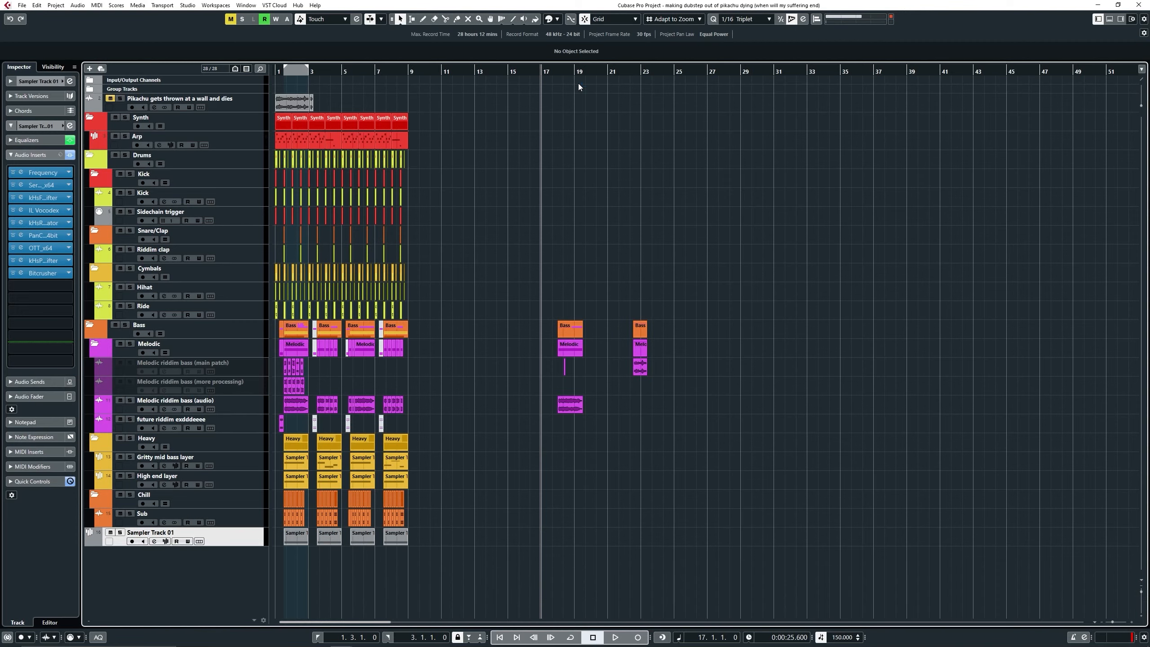
- Enable the Melodic riddim bass (more processing) track and move the bar 18 clip from the audio track onto it at bar 13
right_click(254, 397)
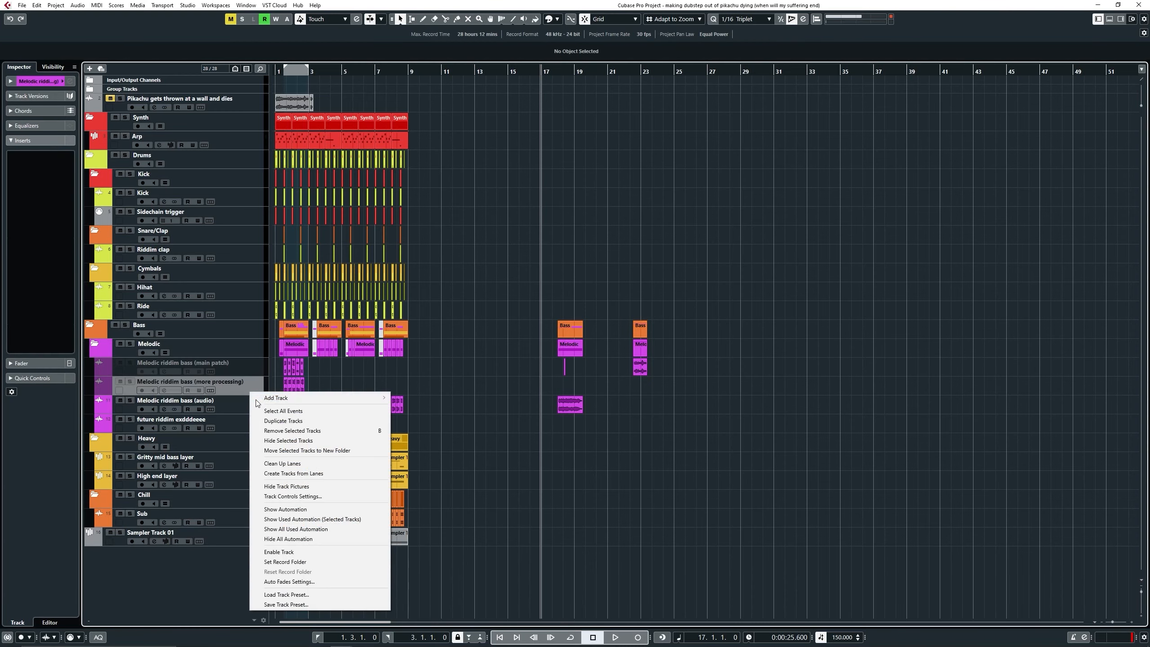
click(288, 548)
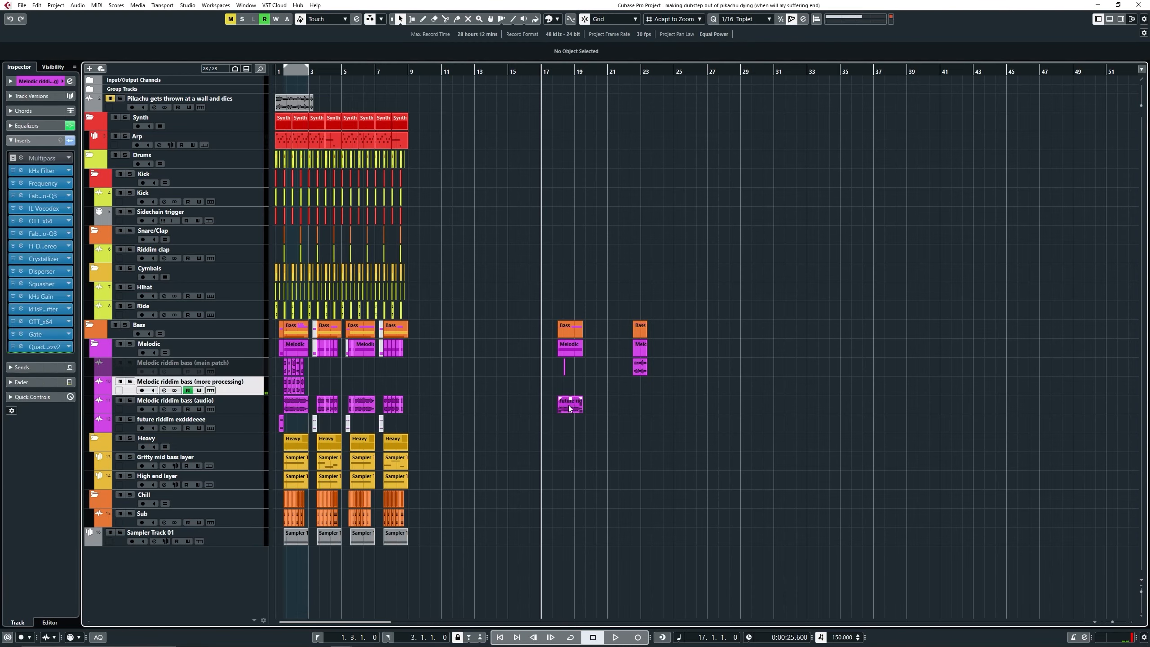
drag(569, 409, 491, 389)
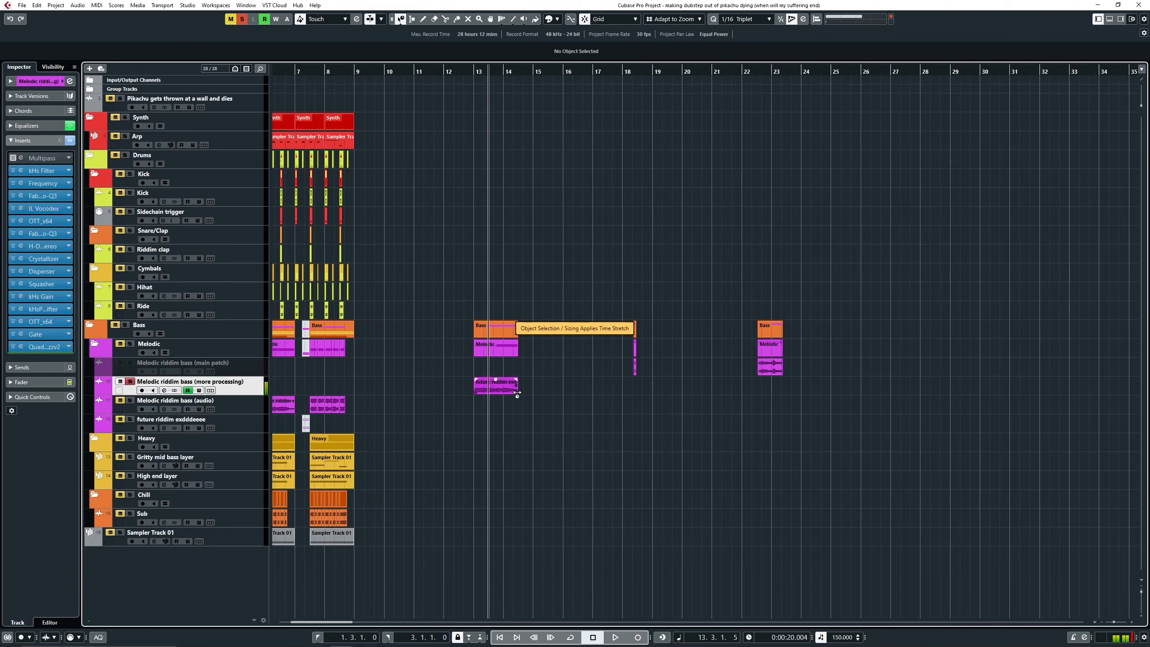
- Time-stretch the moved clip to about 6.5 bars long and play it from bar 13
drag(517, 392, 672, 392)
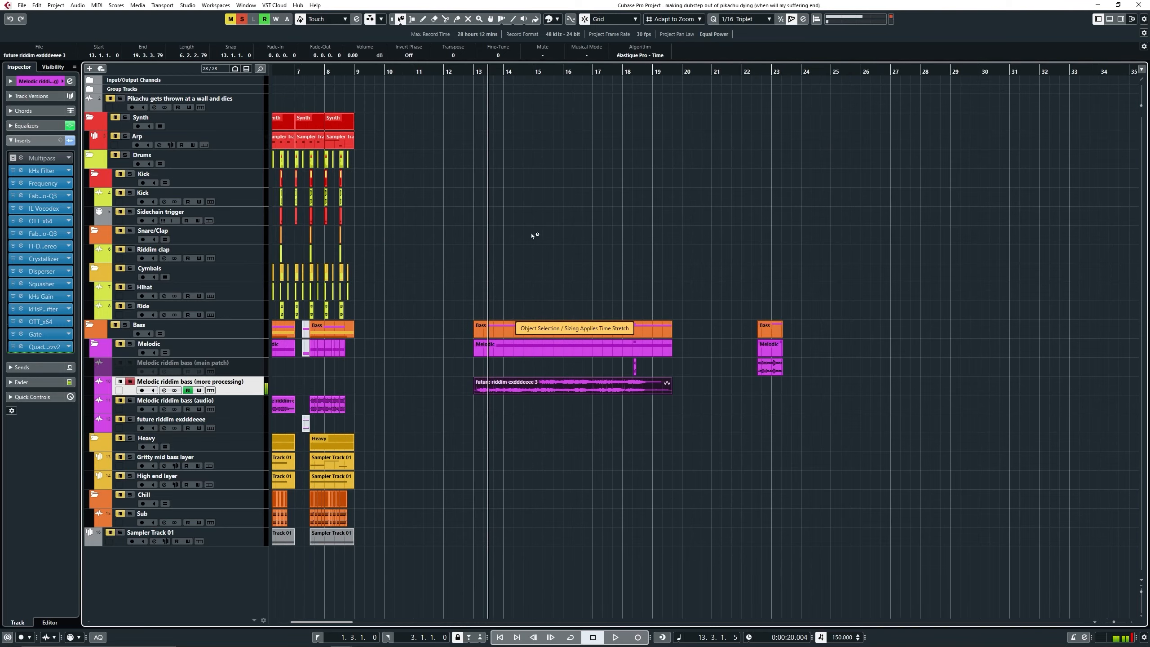
click(474, 76)
key(space)
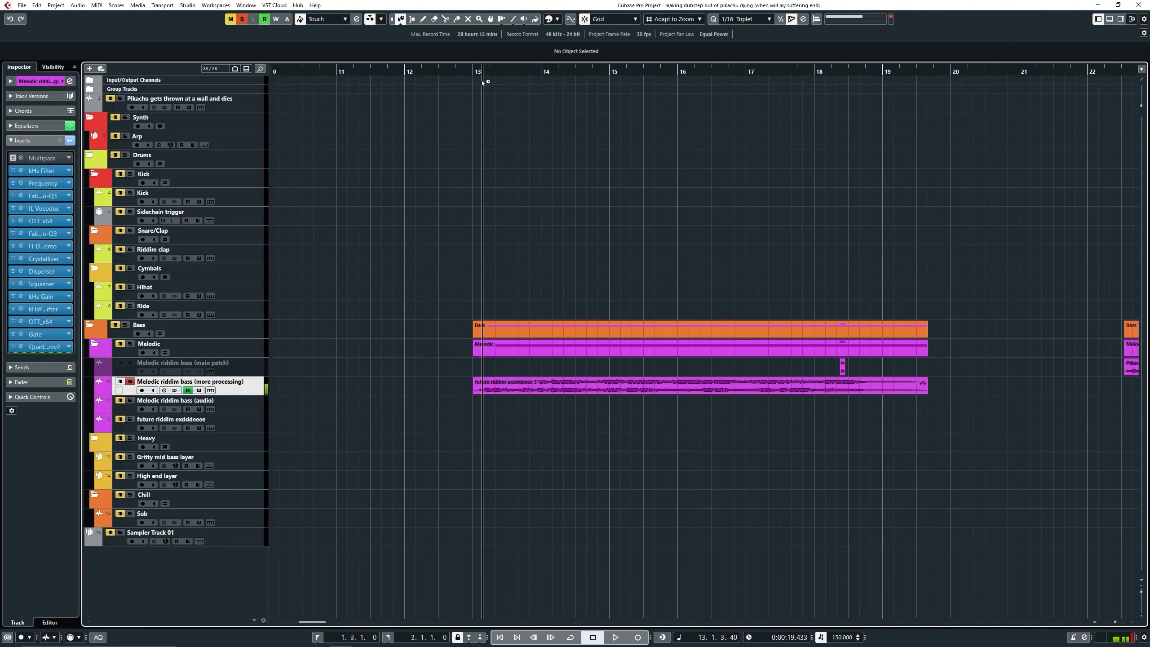
drag(483, 76, 487, 96)
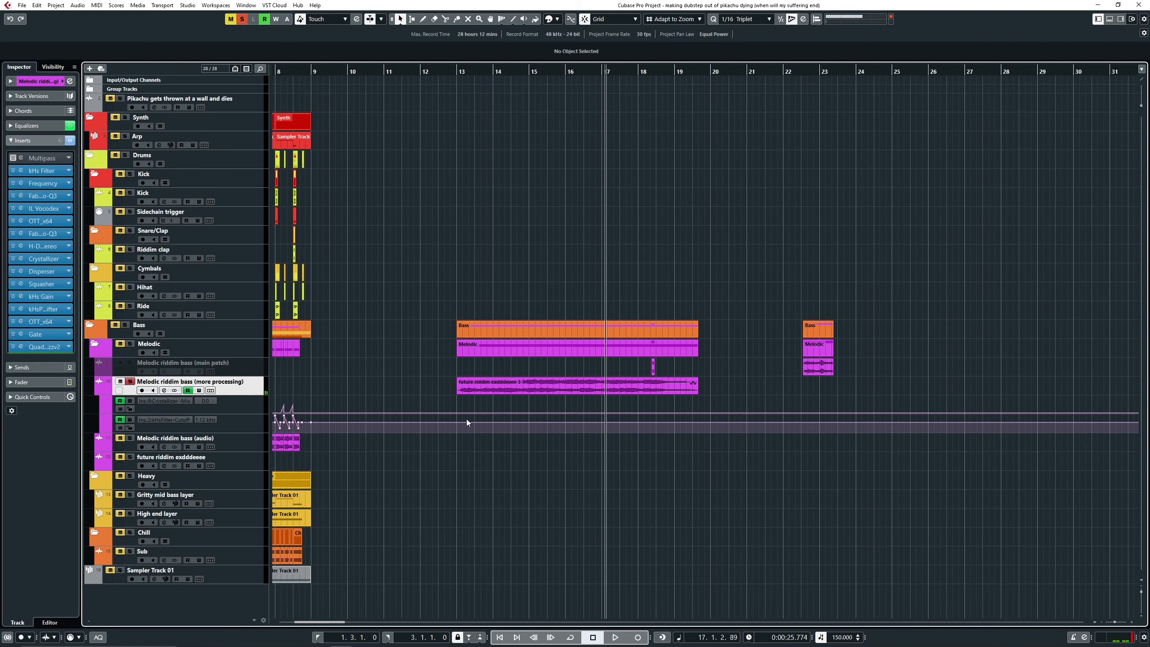
- Raise the Crystallizer Mix automation to 50 from bar 13 onward and play the stretched clip
click(457, 417)
drag(456, 413, 457, 404)
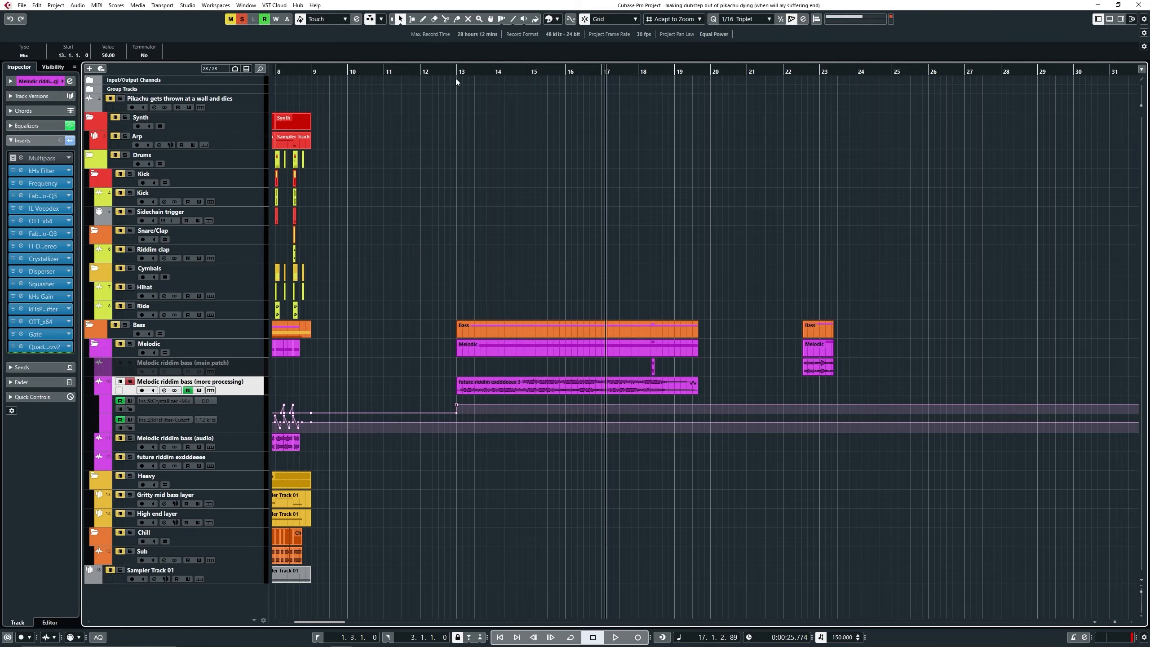
drag(457, 75, 457, 70)
key(space)
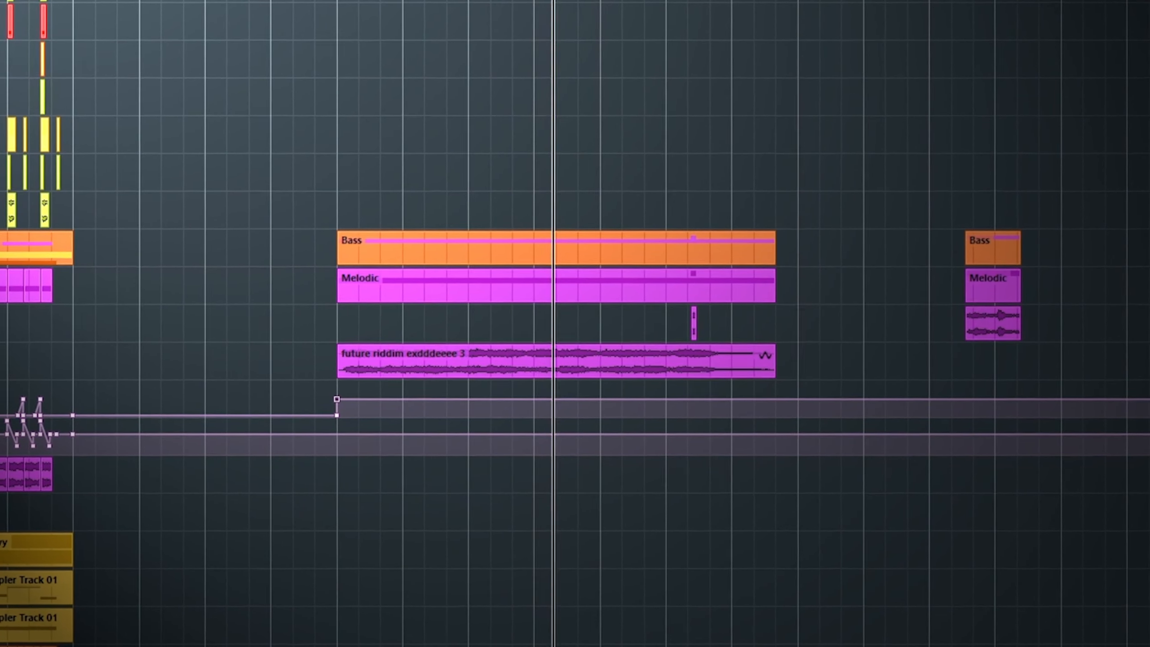
- Trim the start of the stretched clip and move it back to begin at bar 13
drag(349, 1, 291, 1)
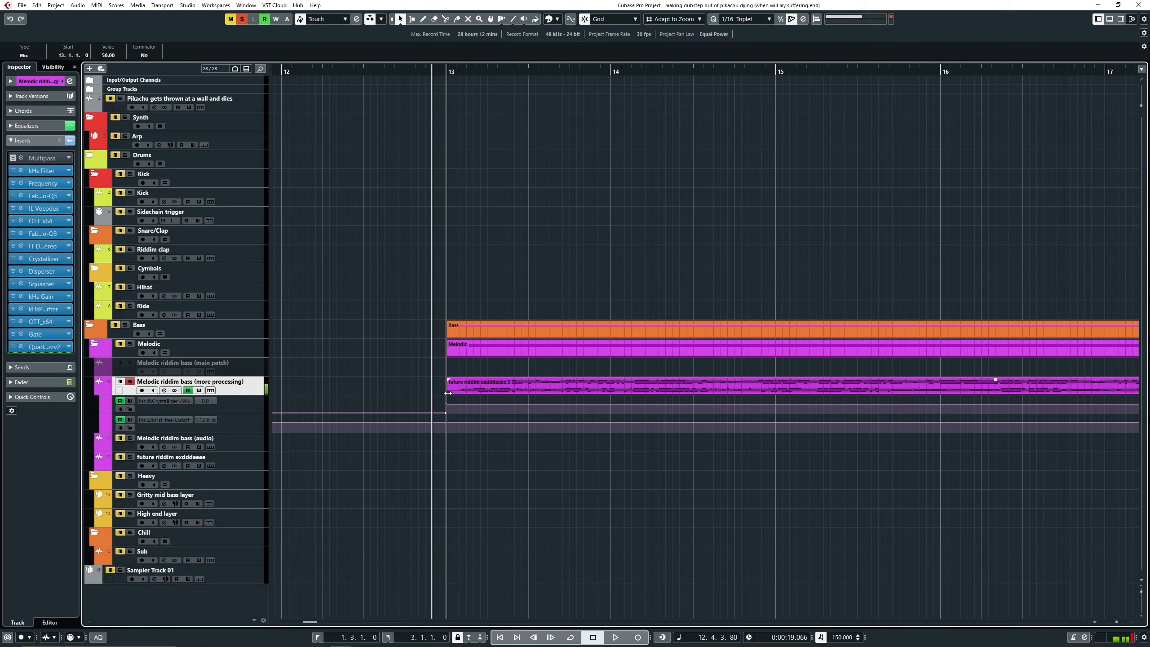
drag(448, 393, 462, 393)
drag(476, 389, 463, 390)
key(g)
click(329, 69)
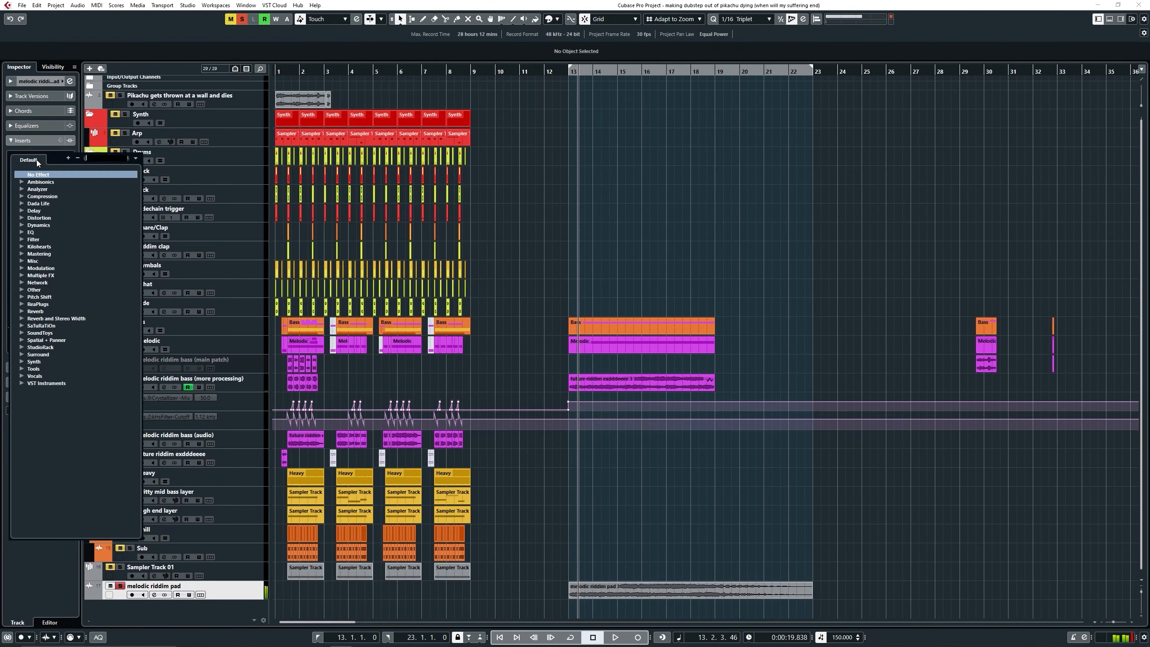
- Insert Raum on the melodic riddim pad track, adjust its mix and play the pad
text(raum)
click(36, 160)
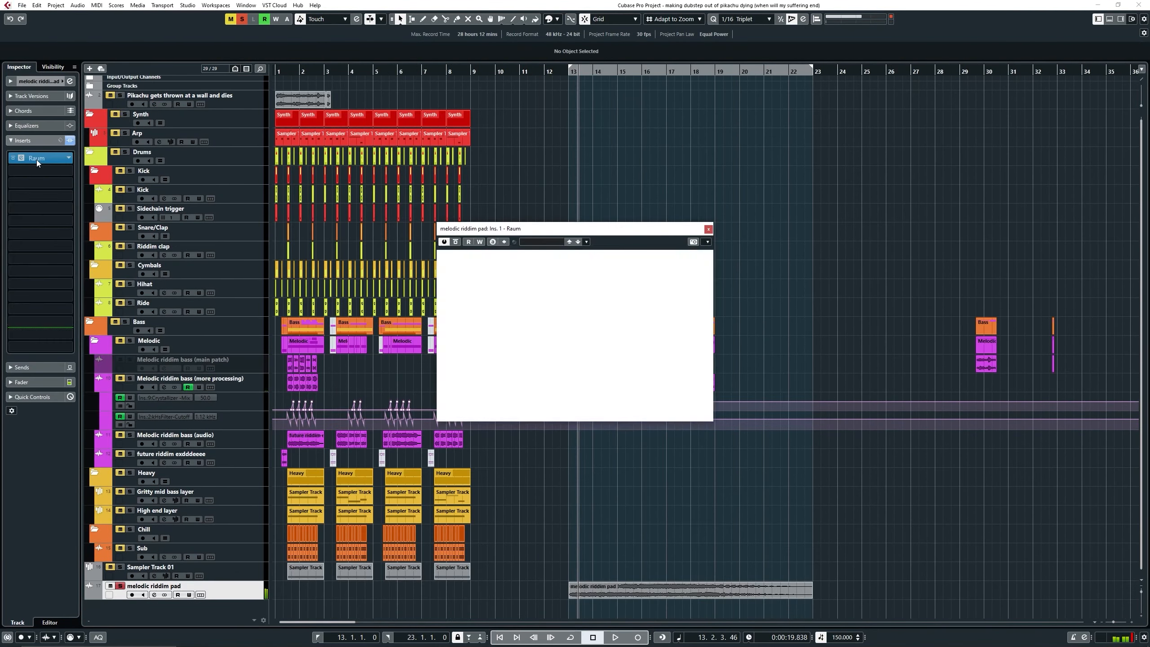
drag(575, 347, 575, 349)
key(space)
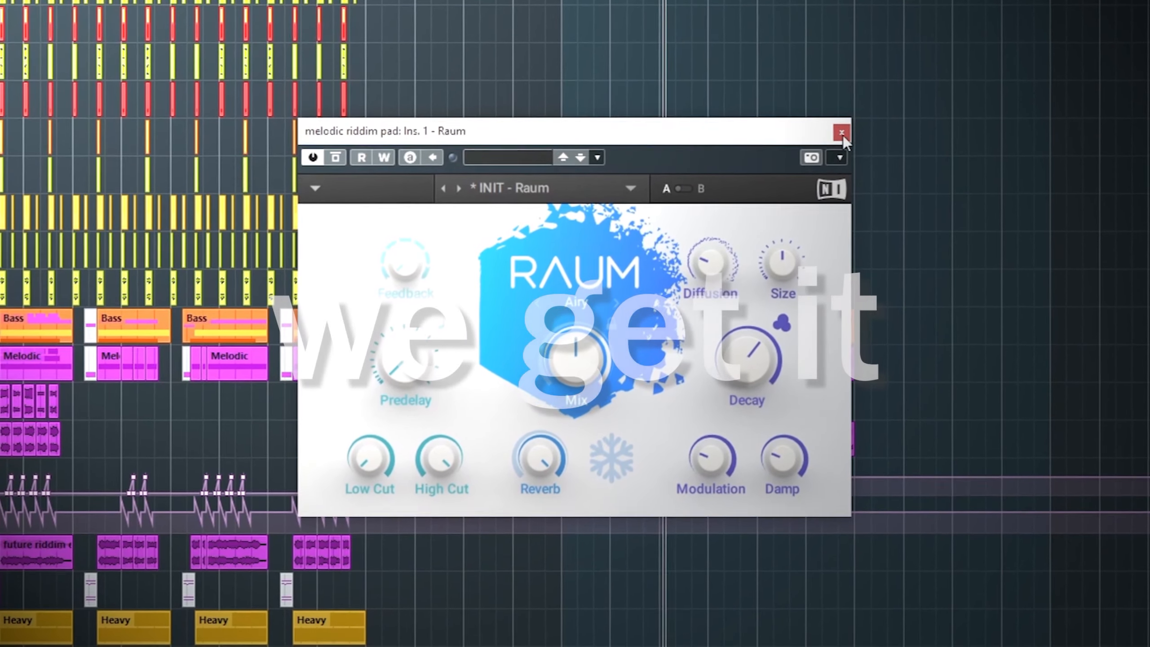
click(844, 131)
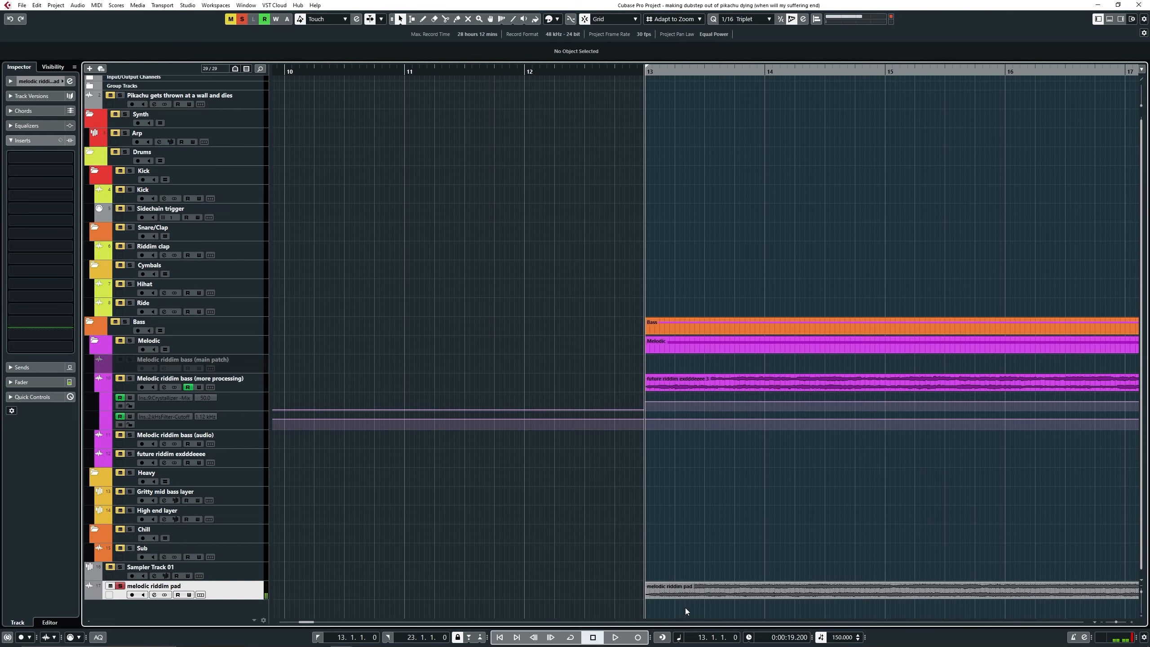
- Play the melodic riddim pad, cut short slices from it and place them on the pad track at bar 3
key(space)
drag(727, 590, 744, 587)
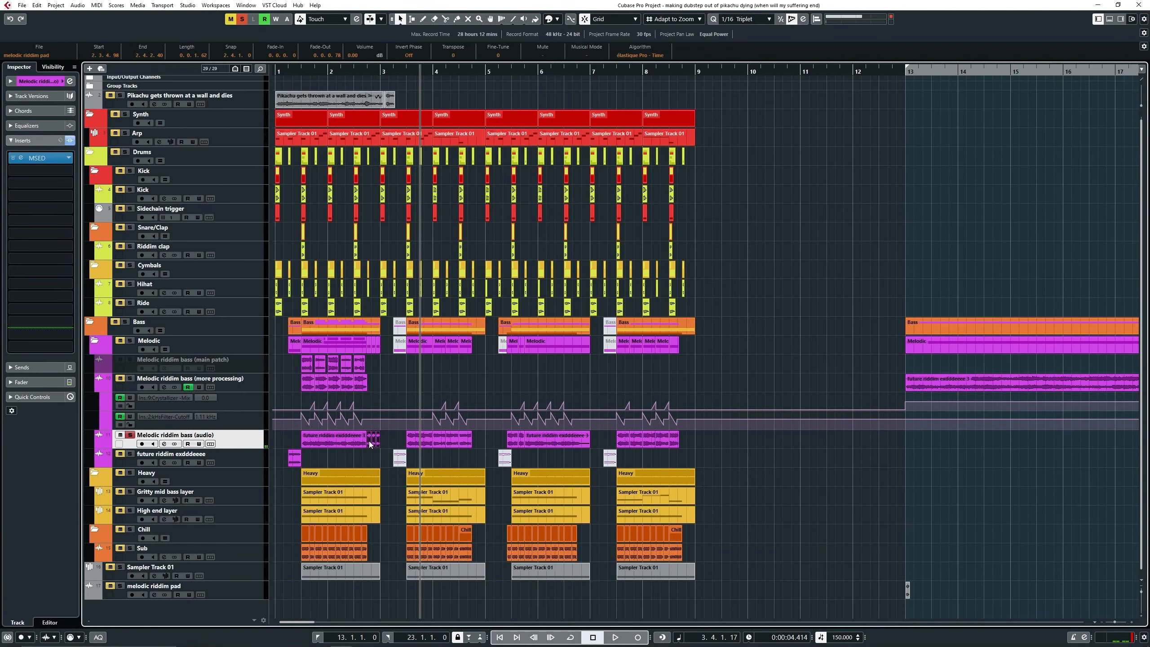
drag(372, 439, 385, 439)
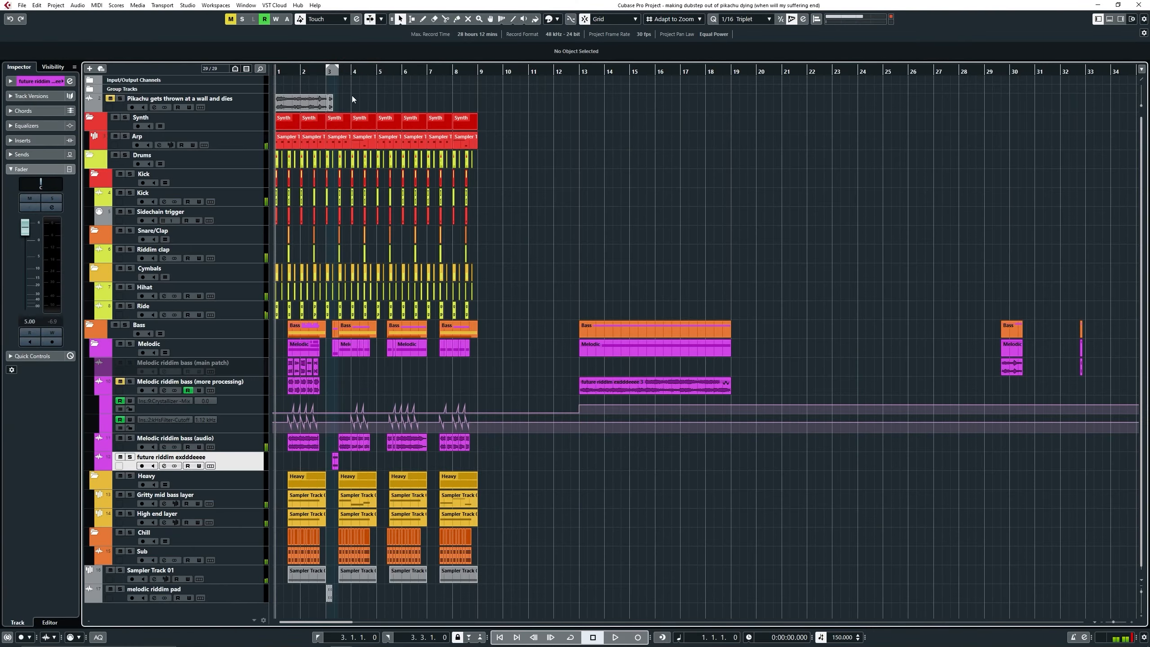
- Copy the Pikachu recording to a new audio track in the Heavy folder and play it through kHs Filter with adjusted Q
click(293, 106)
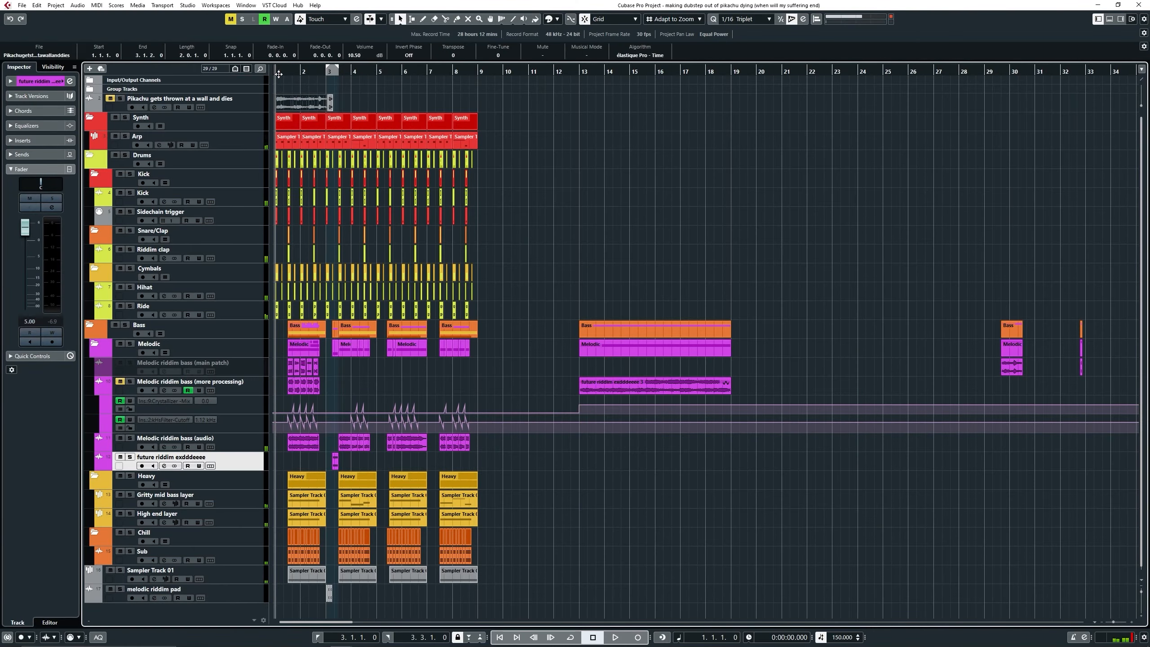
click(89, 68)
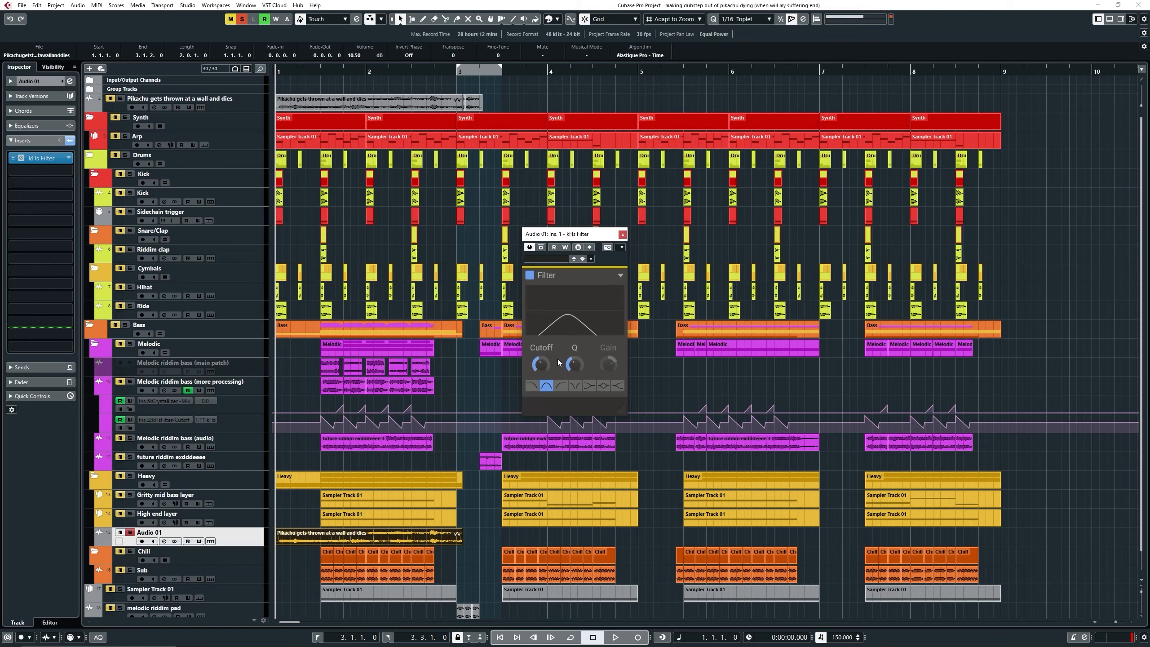
drag(575, 365, 574, 353)
click(564, 248)
key(space)
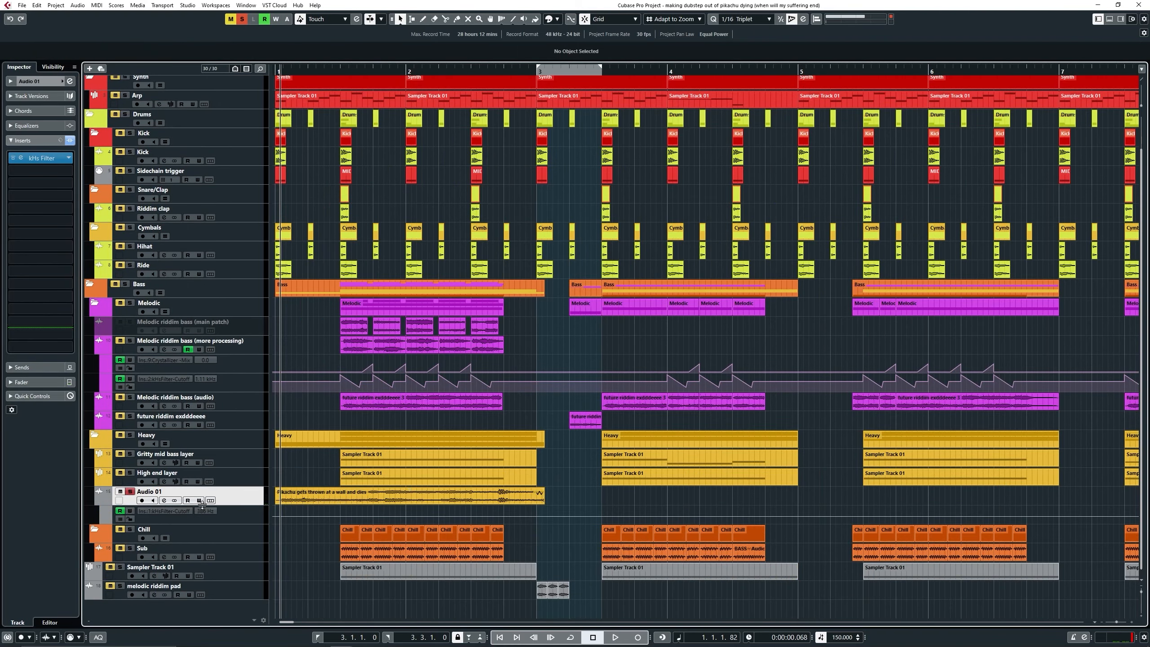
key(space)
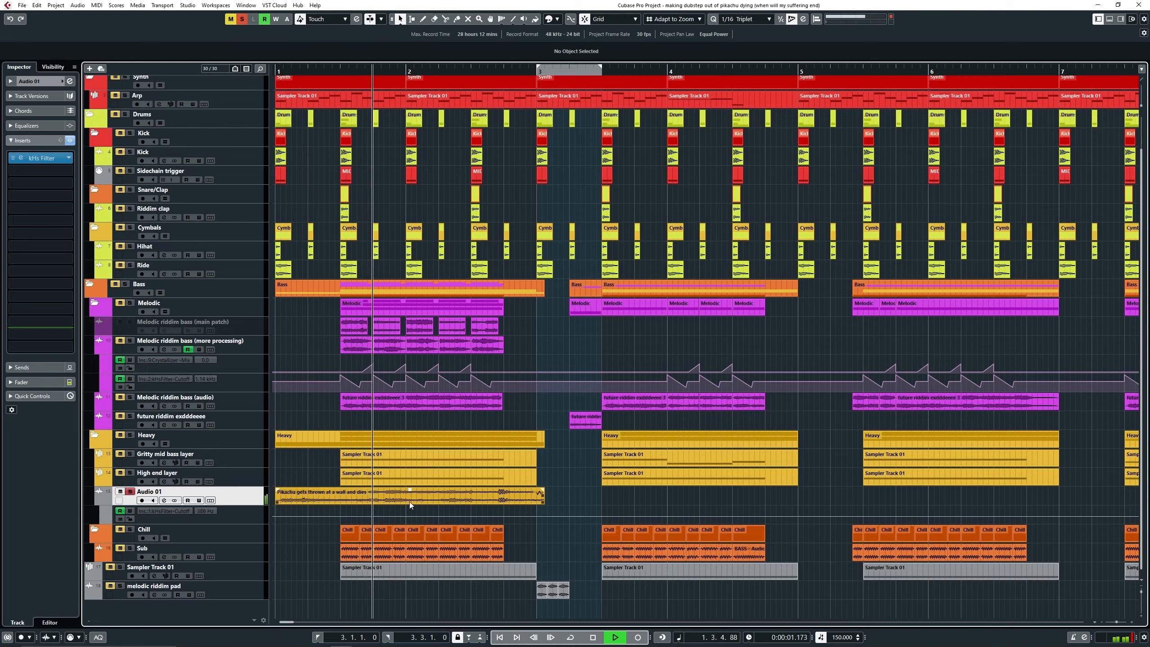
- Split the copied recording at about 1.3.4, delete the first part, move the remainder to bar 1 and play it
click(372, 501)
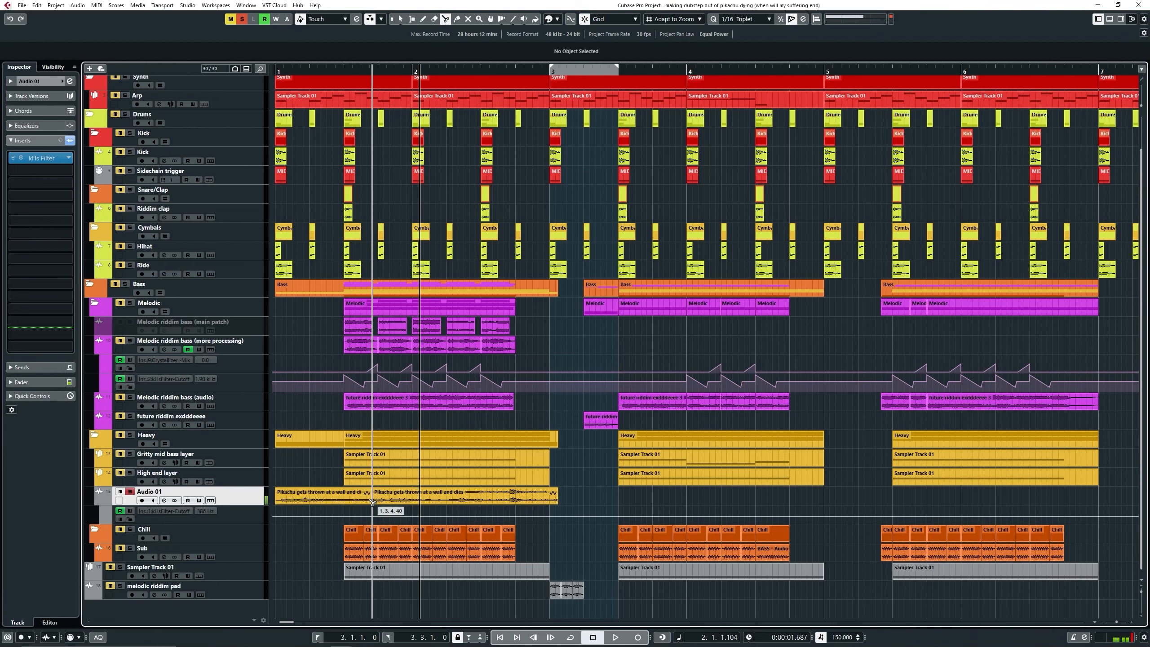
key(1)
click(346, 496)
key(Delete)
drag(403, 492, 306, 490)
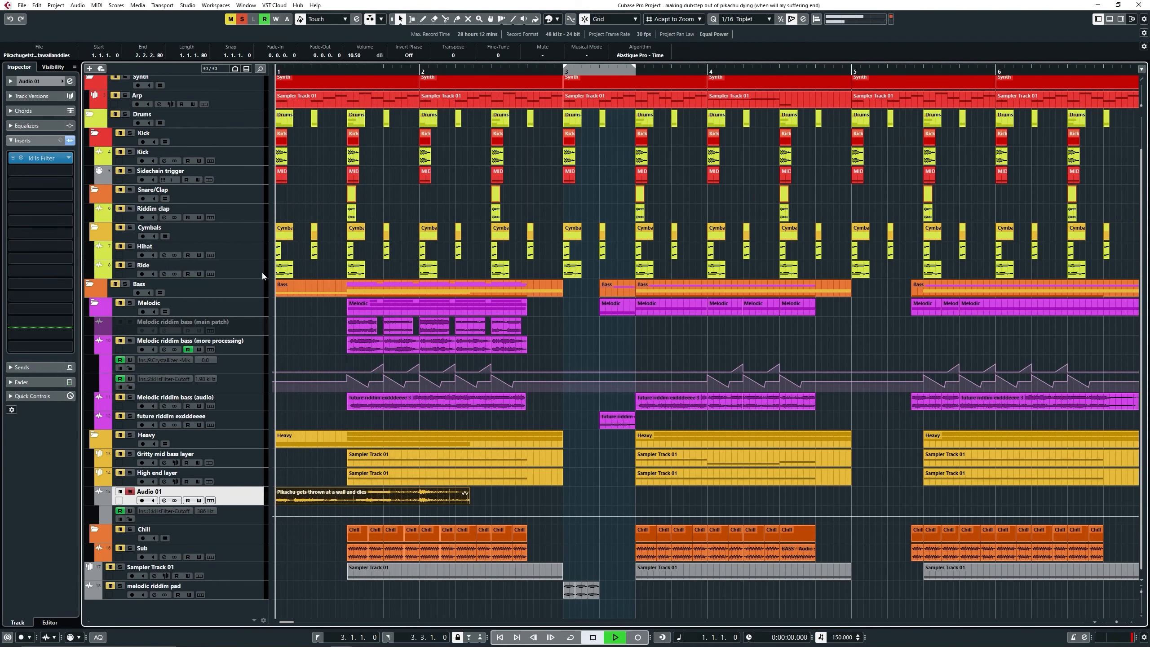
key(space)
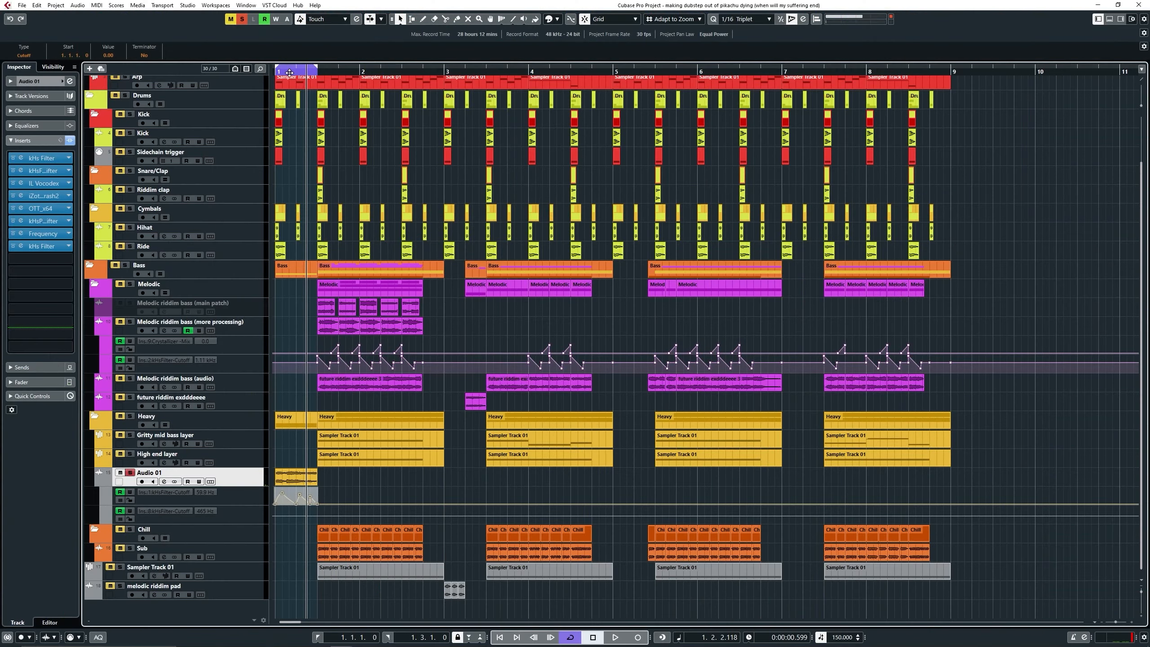
- Paste the filter Cutoff automation curve into the second kHs Filter's cutoff lane on Audio 01 and play the loop
click(249, 522)
key(ctrl+v)
key(space)
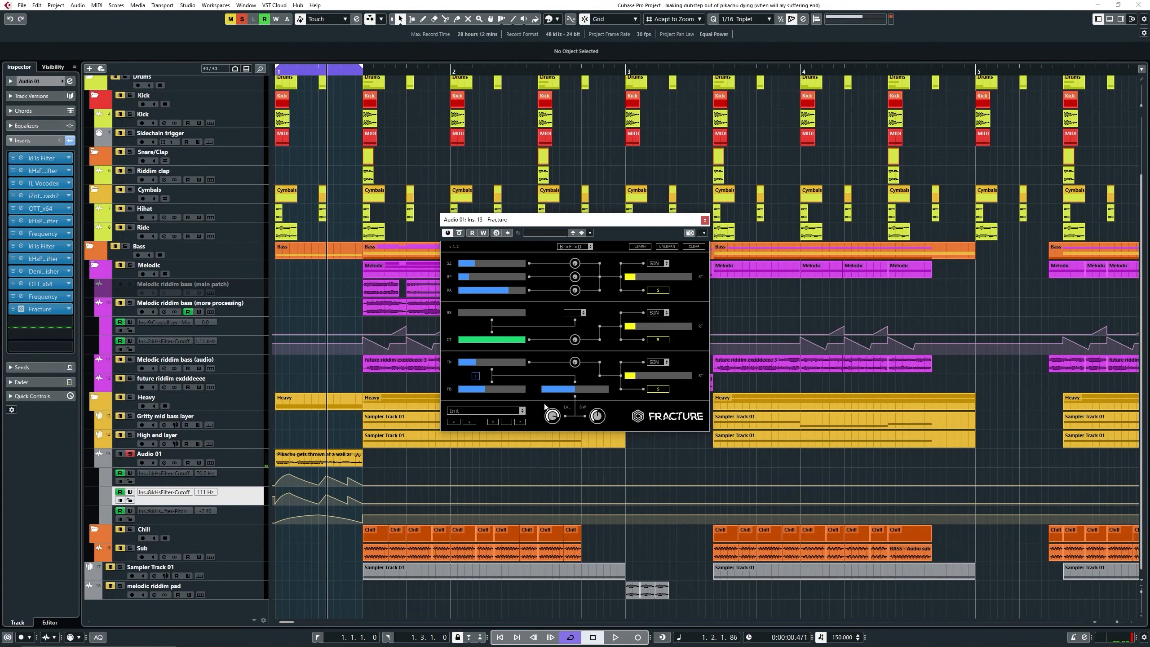
- Try Fracture's AR_Awtechre preset on Audio 01, switch to II_FernteGlare and play the loop
click(505, 412)
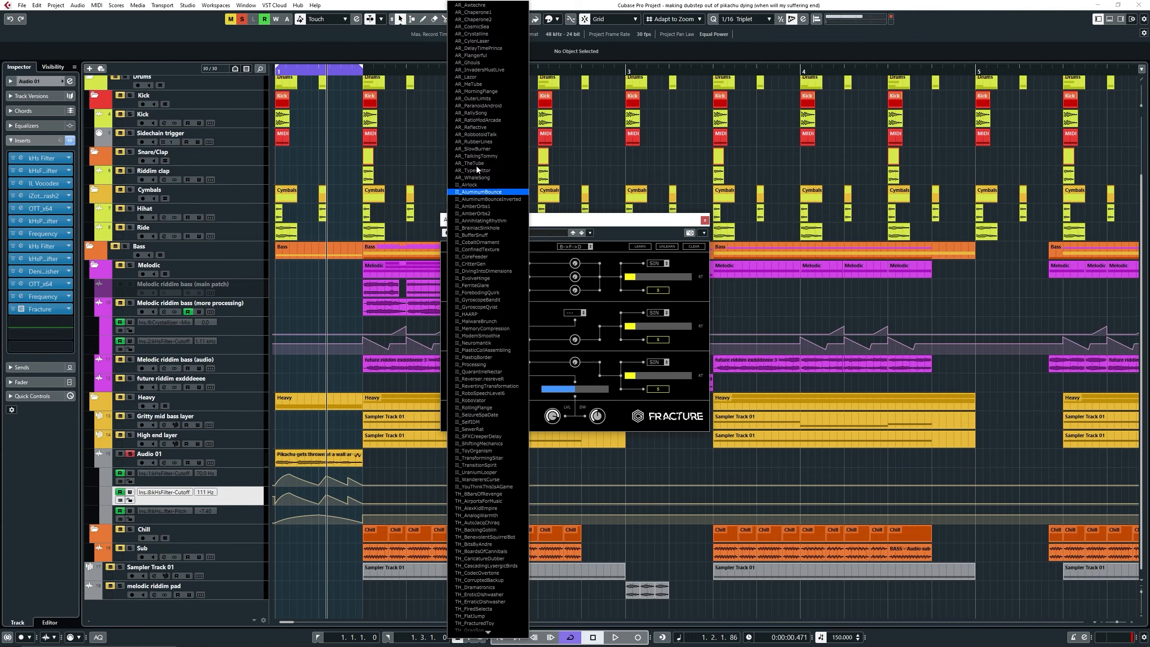
click(470, 5)
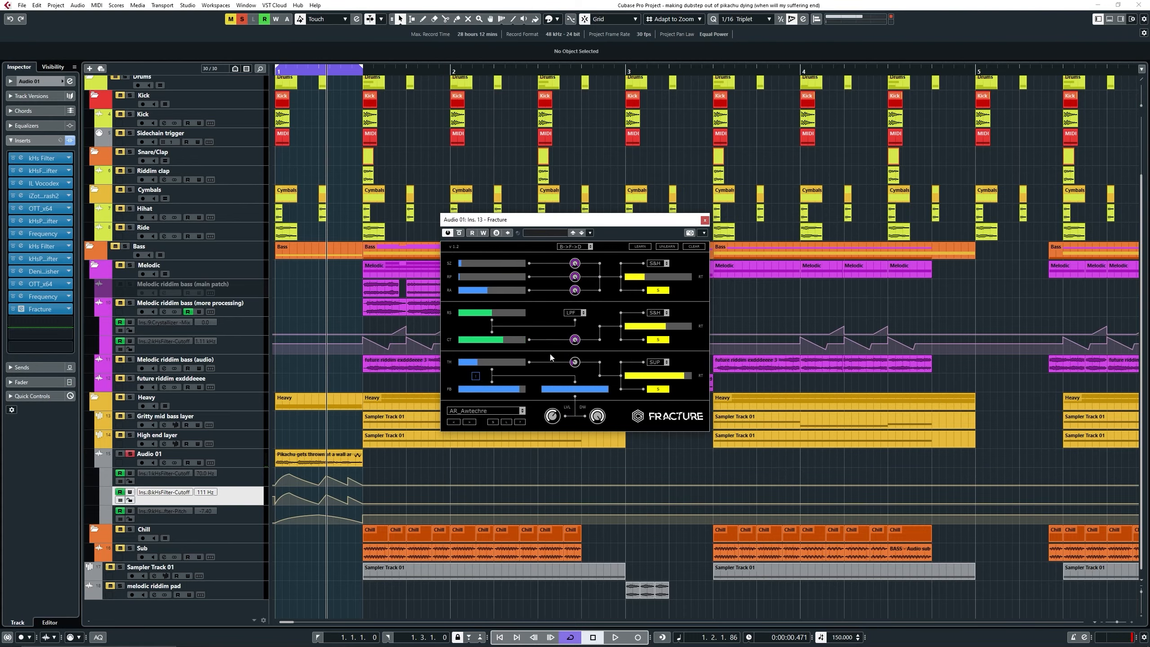
click(522, 413)
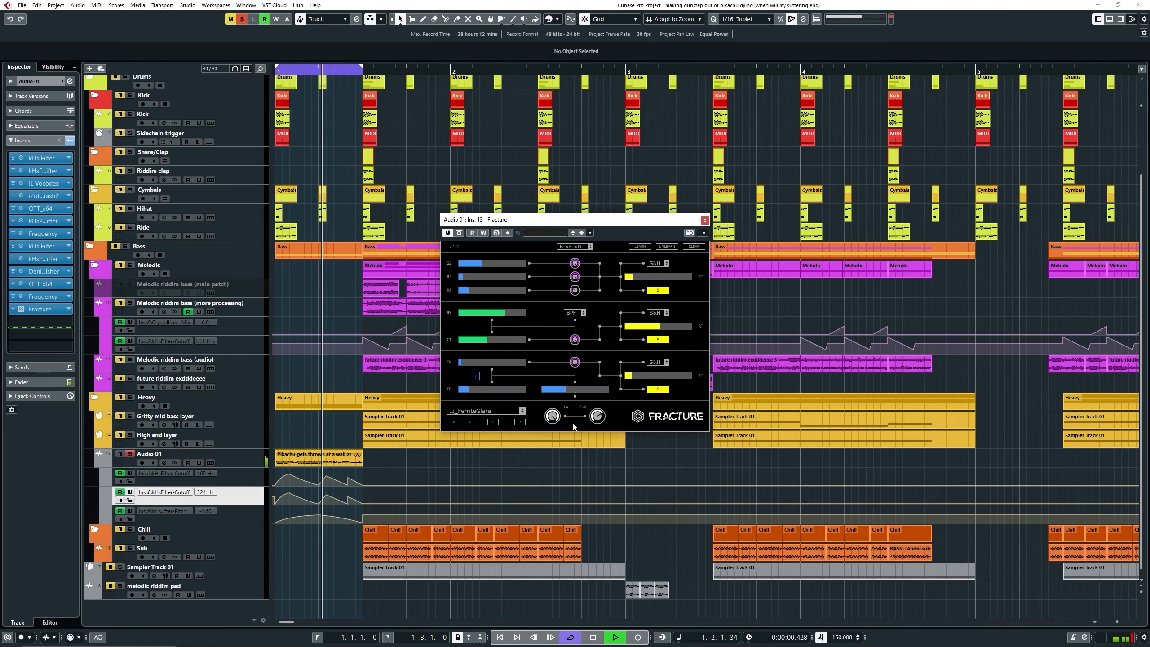
click(705, 220)
key(space)
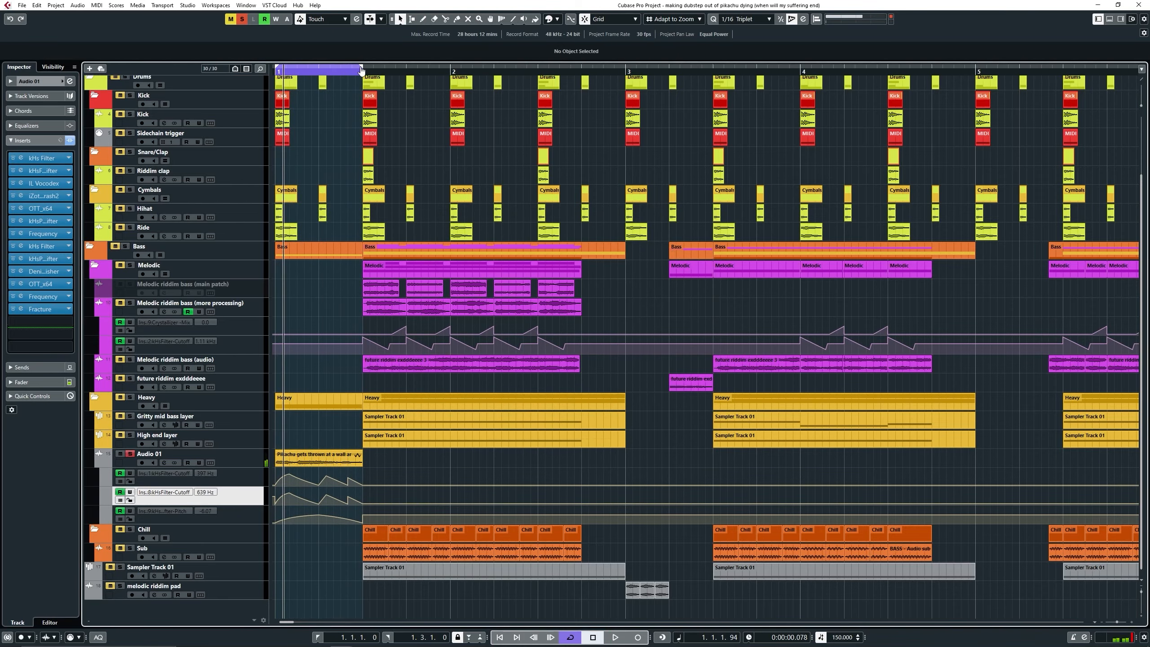
- Add a new audio track below Audio 01 and show its channel in the MixConsole
click(90, 68)
key(Return)
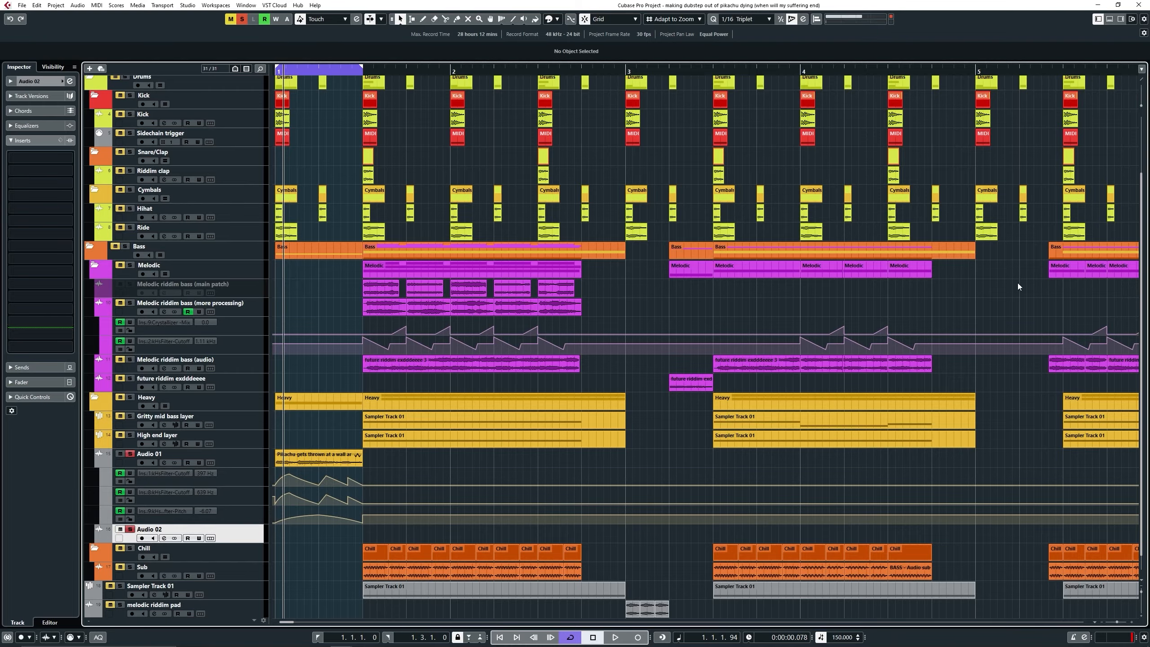
key(F3)
drag(743, 157, 771, 26)
drag(782, 379, 938, 386)
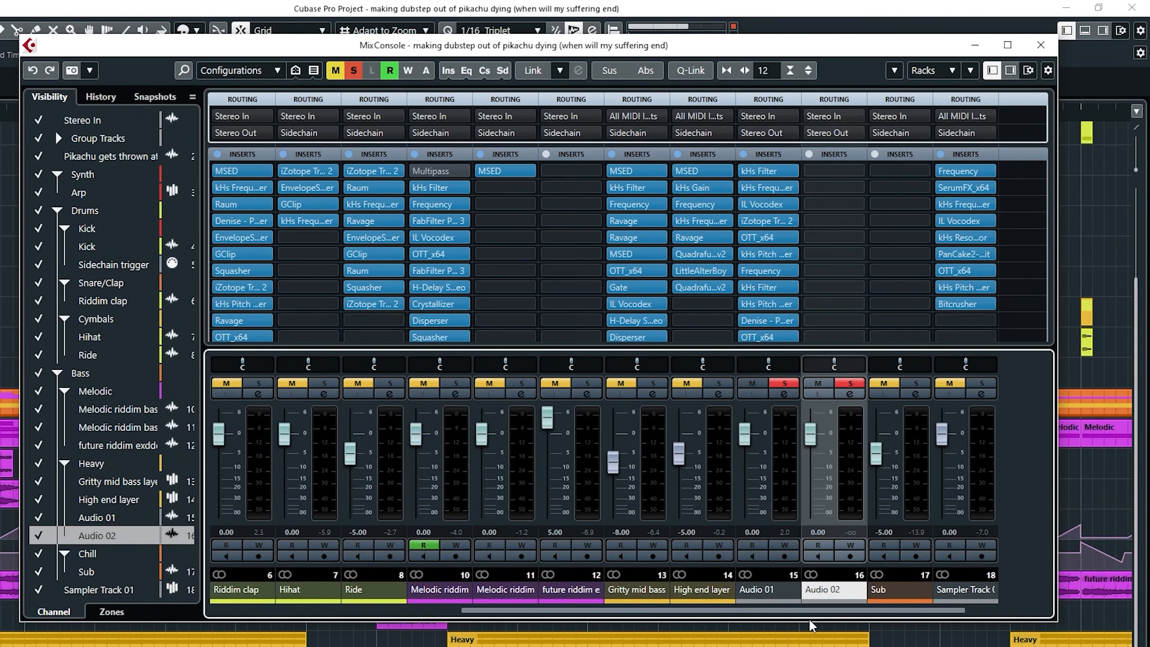
- Set the Audio 02 channel's output to No Bus and its input to Stereo Out
click(834, 132)
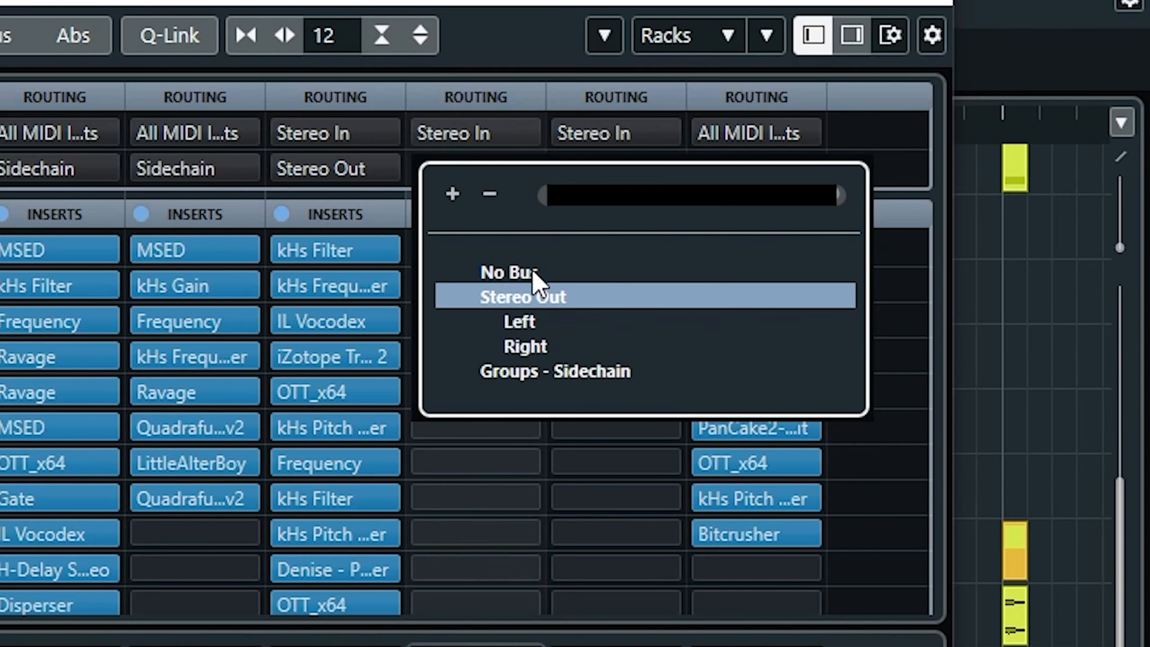
click(860, 181)
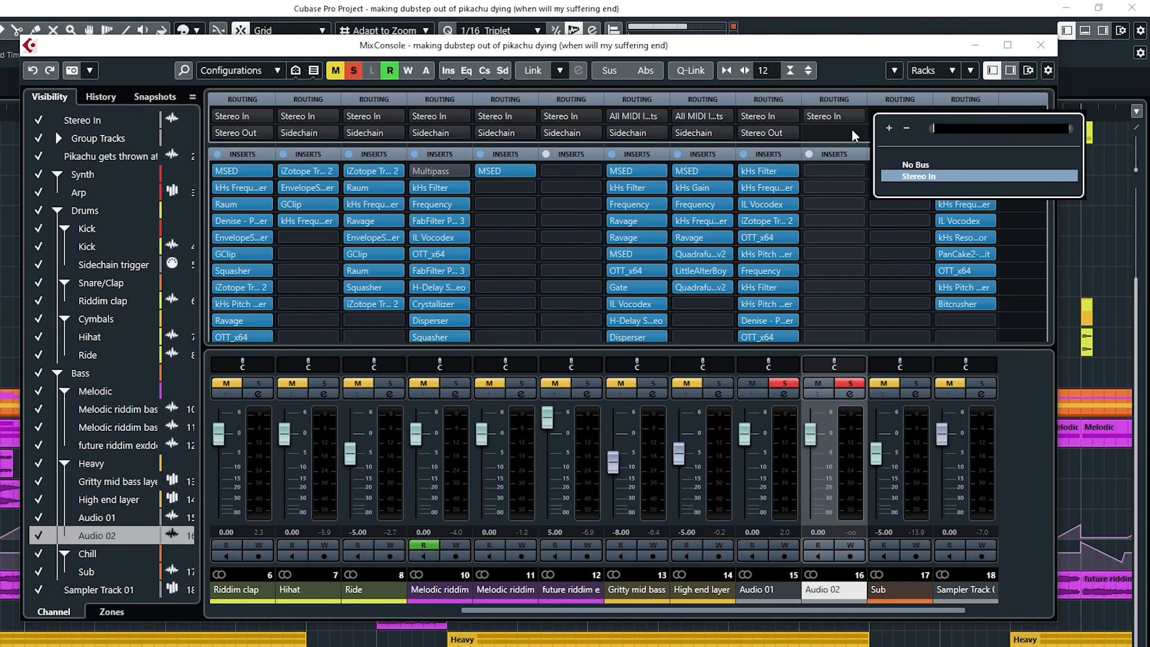
click(856, 163)
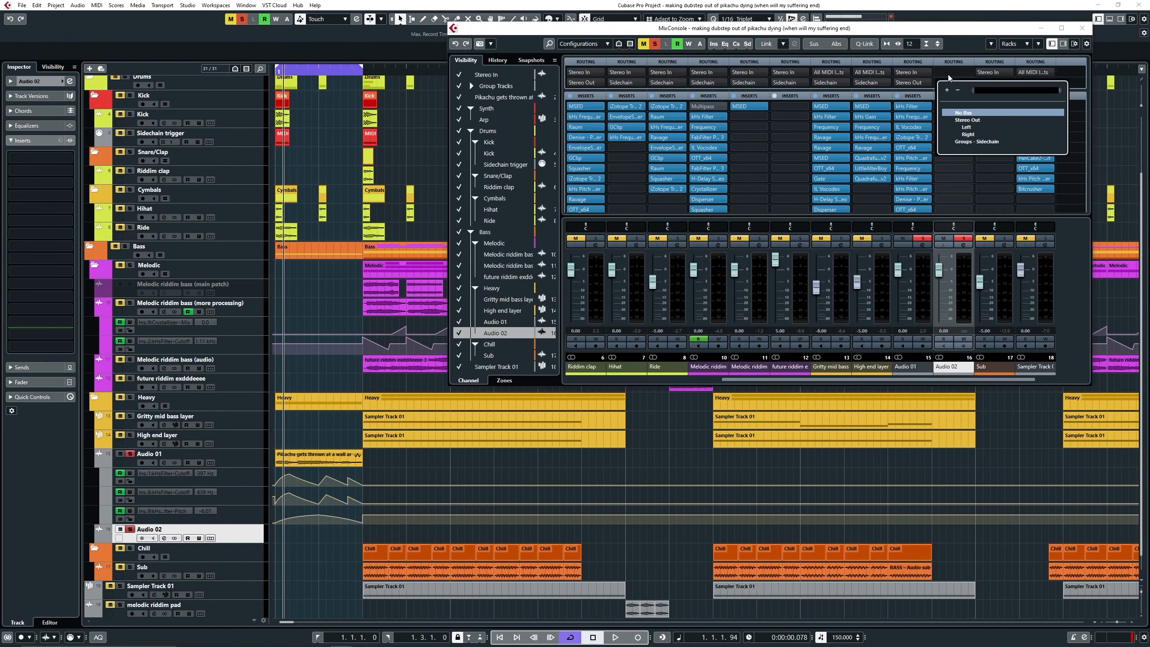
click(949, 74)
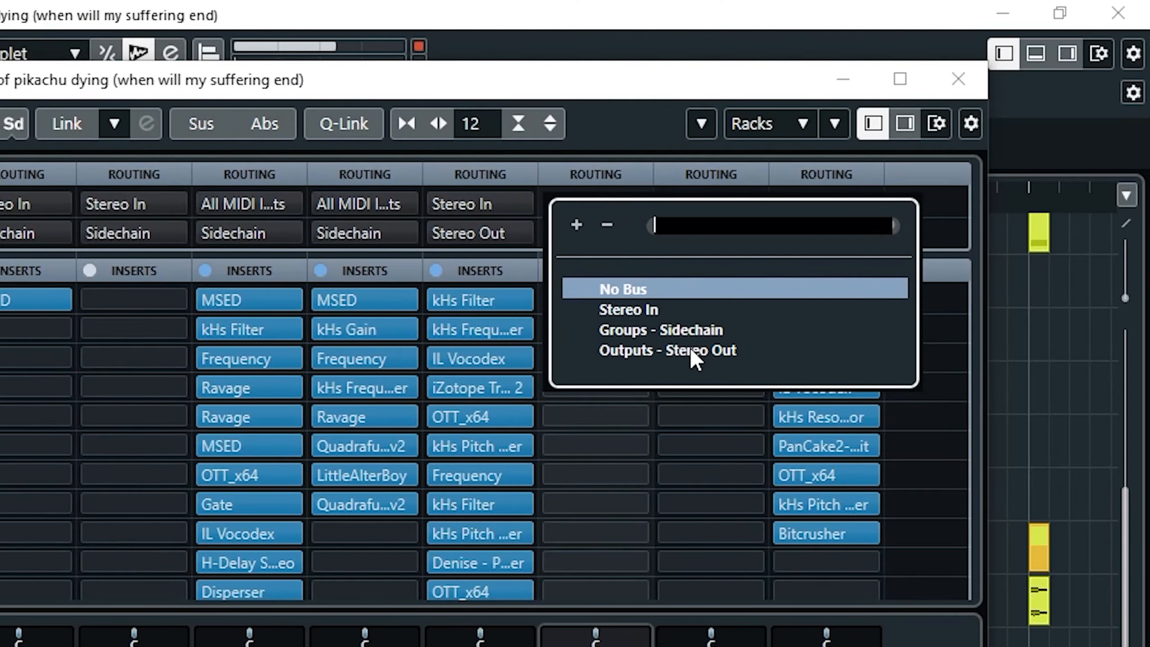
click(690, 347)
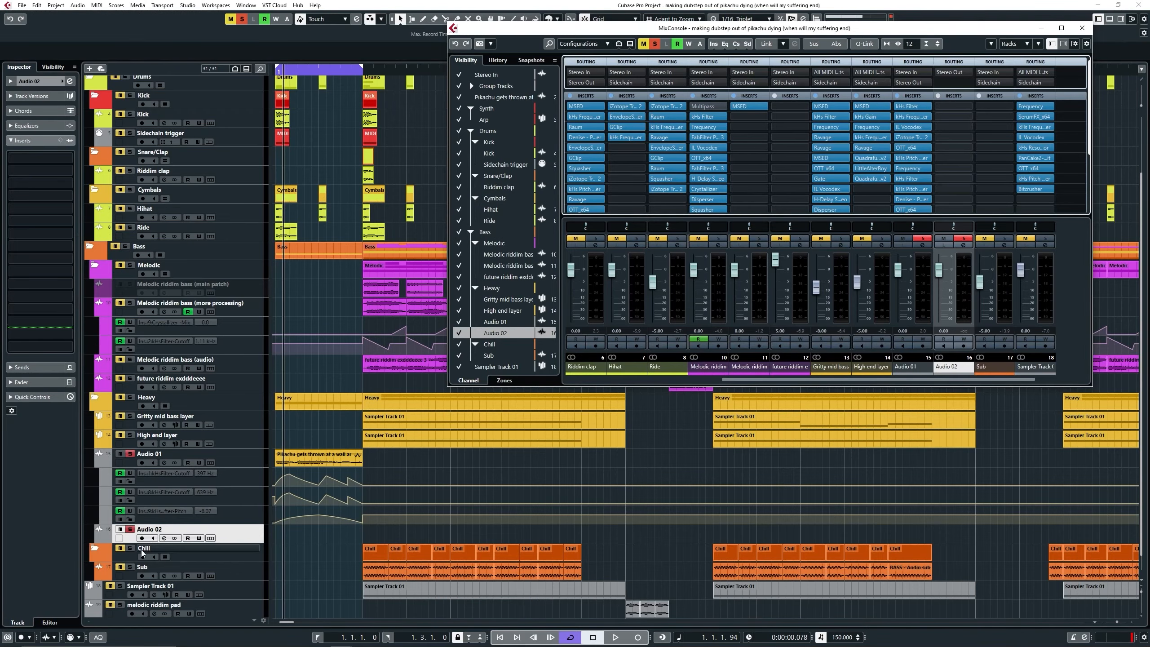
- Record-enable Audio 02 and loop-record several takes of the processed Audio 01 clip
click(137, 542)
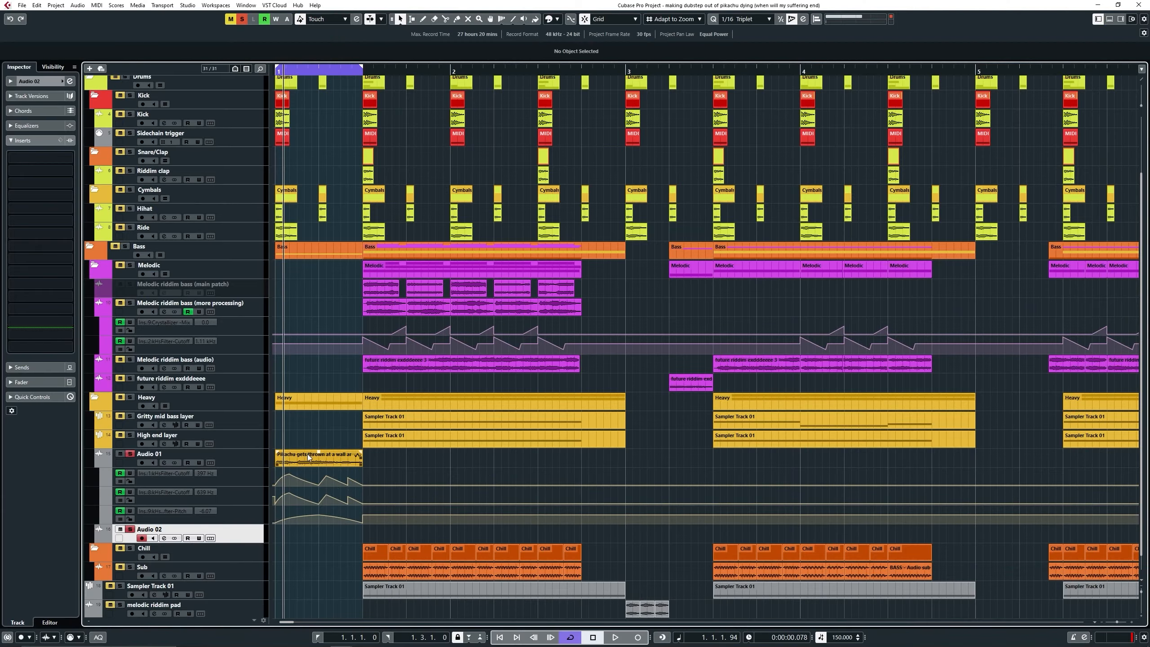
click(308, 453)
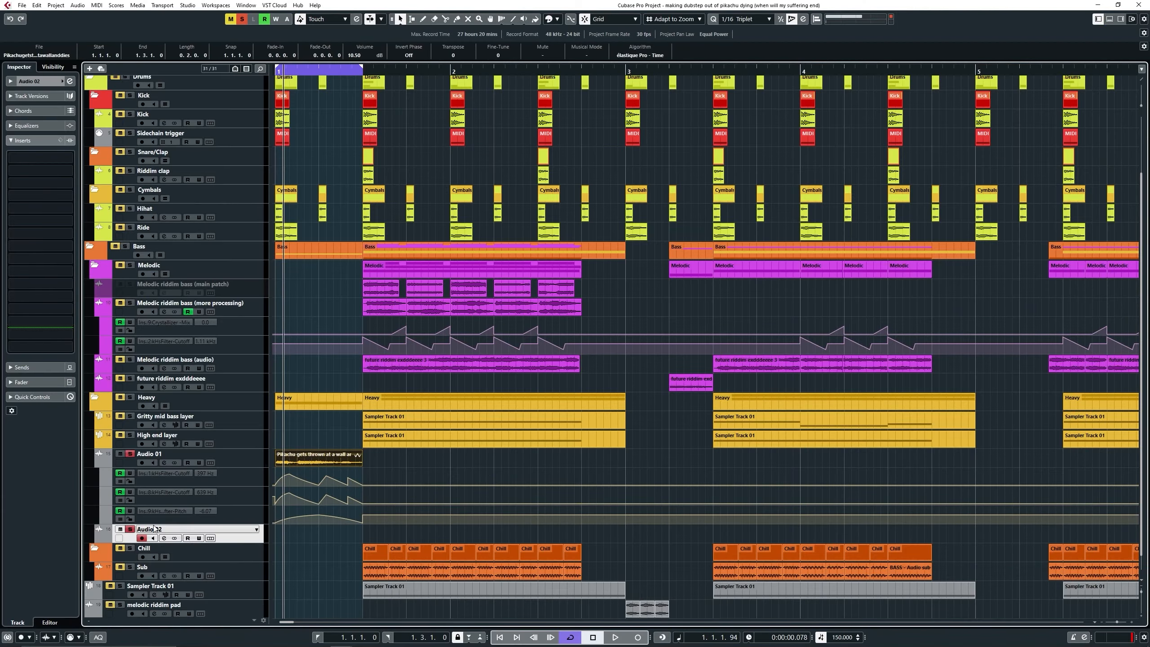
key(F3)
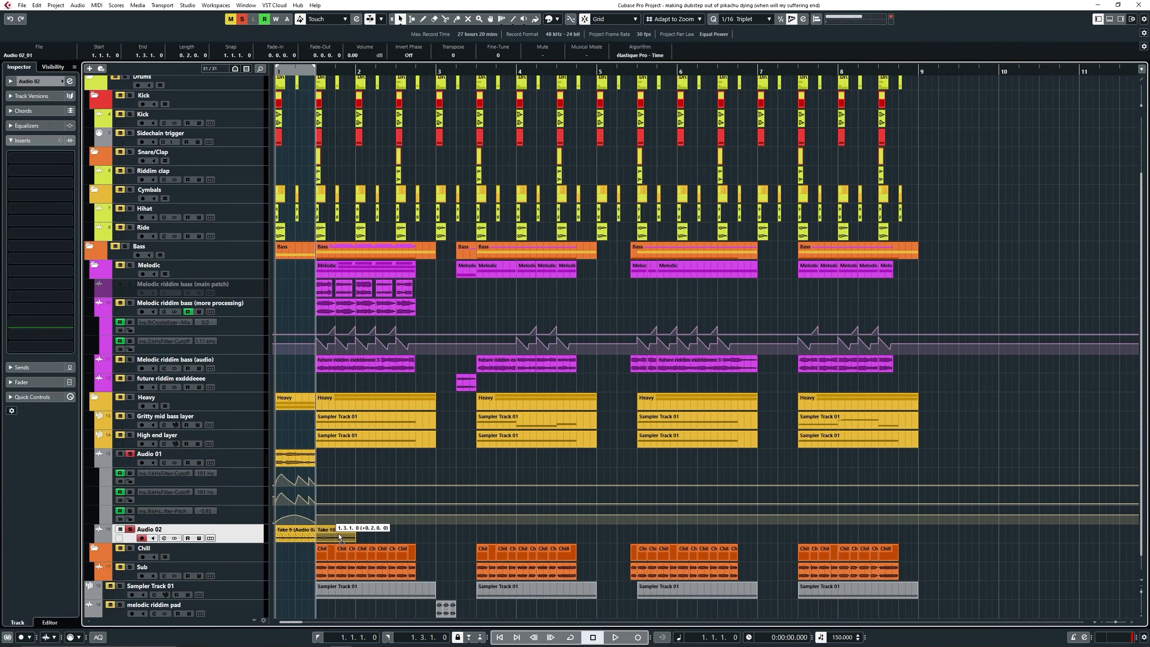
- Spread the recorded takes apart along Audio 02 and move them all to start just after bar 10
drag(337, 534, 357, 534)
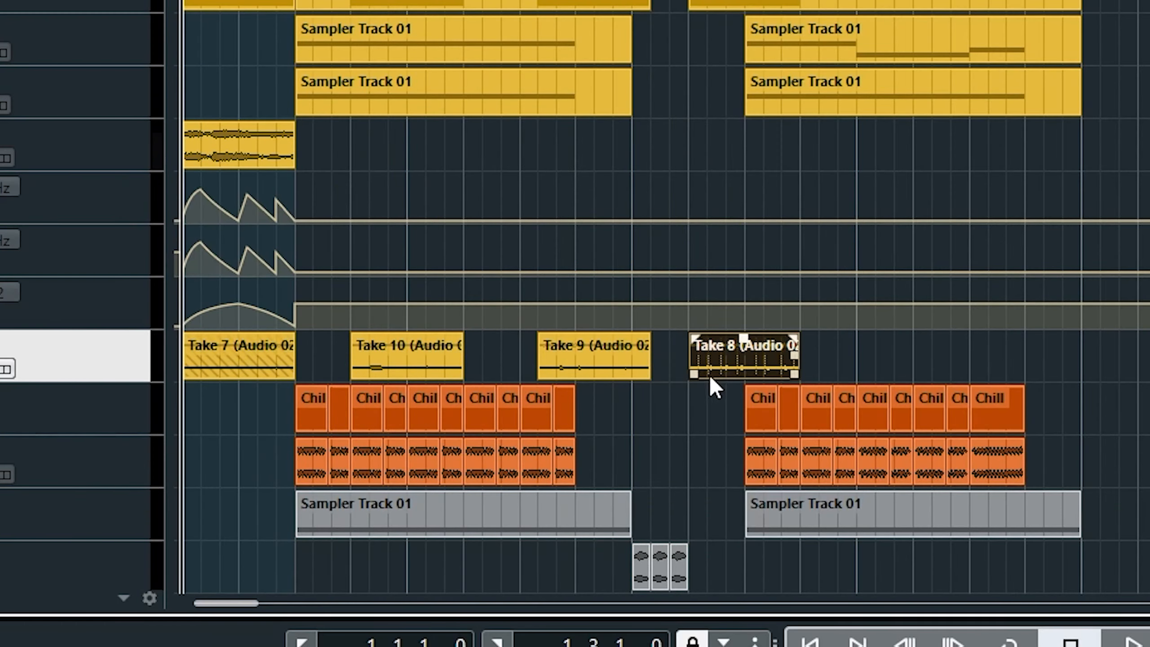
drag(244, 362, 693, 539)
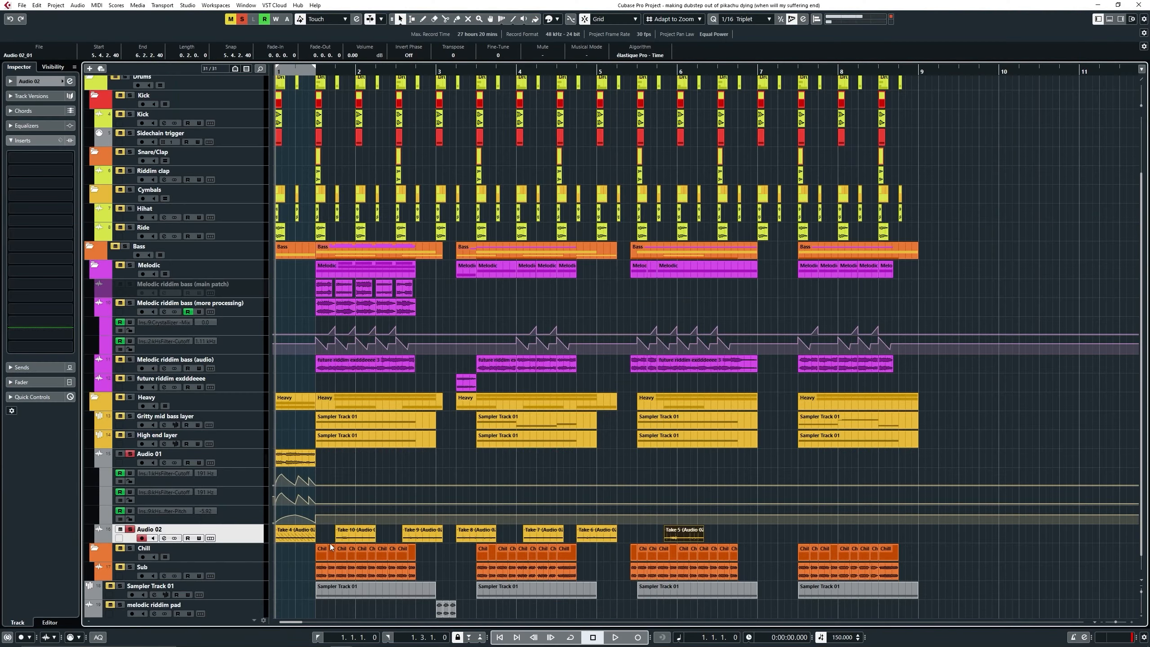
drag(285, 538, 720, 538)
drag(282, 538, 770, 538)
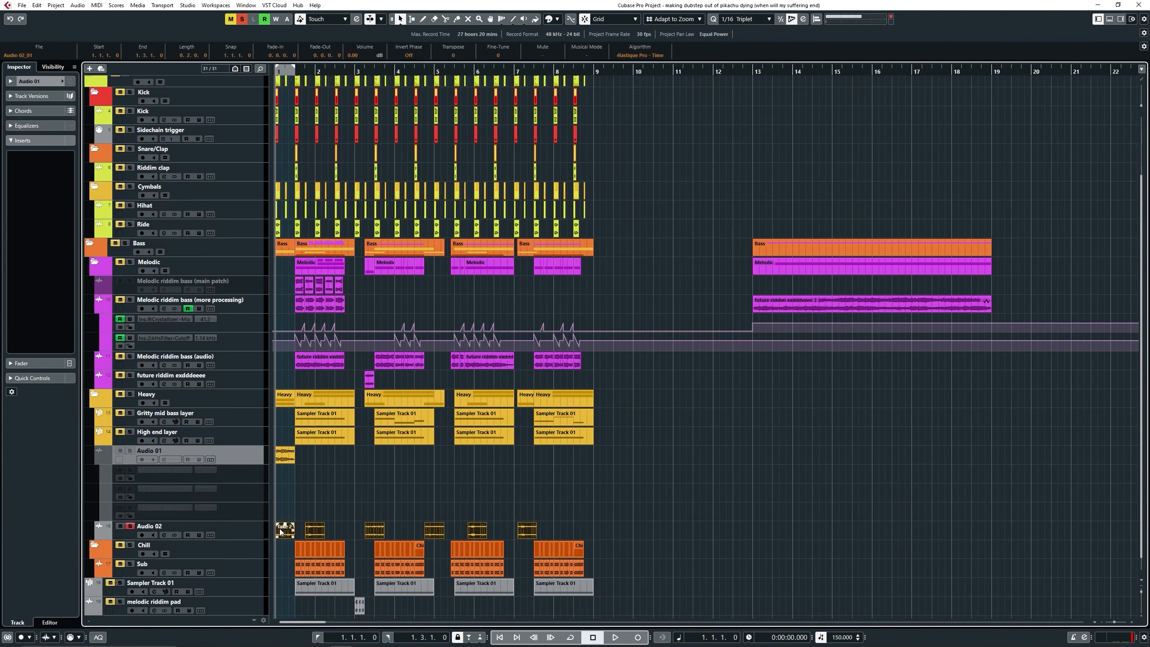
drag(280, 529, 642, 528)
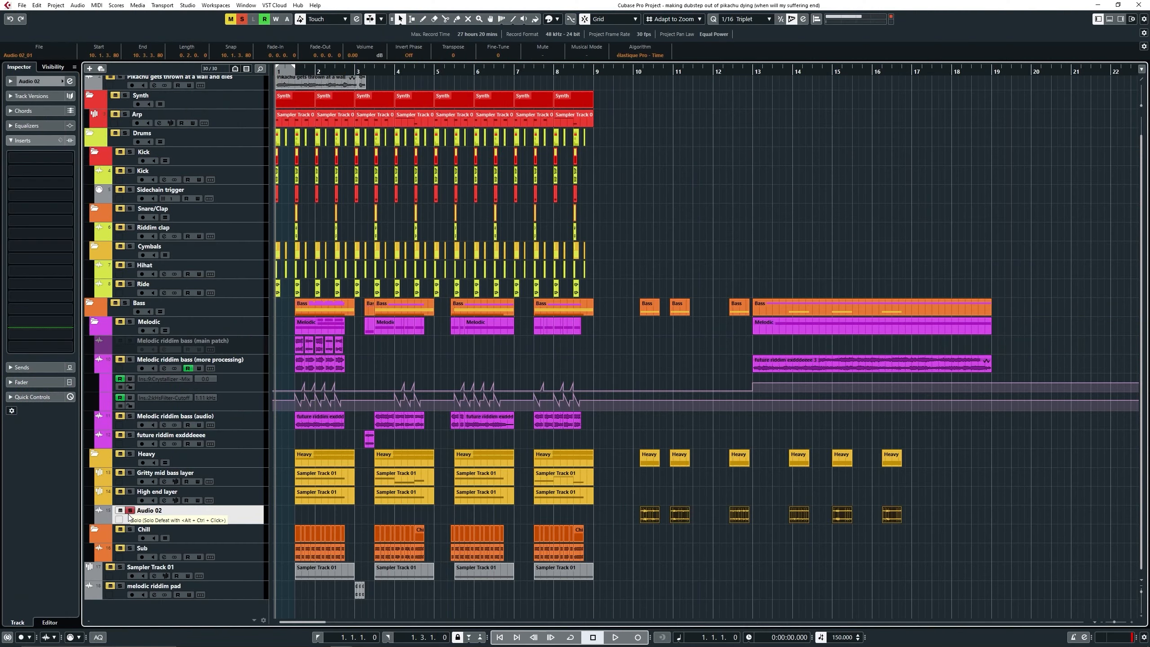
- Move the Heavy stab track into the Heavy folder, between High end layer and Audio 02
click(147, 515)
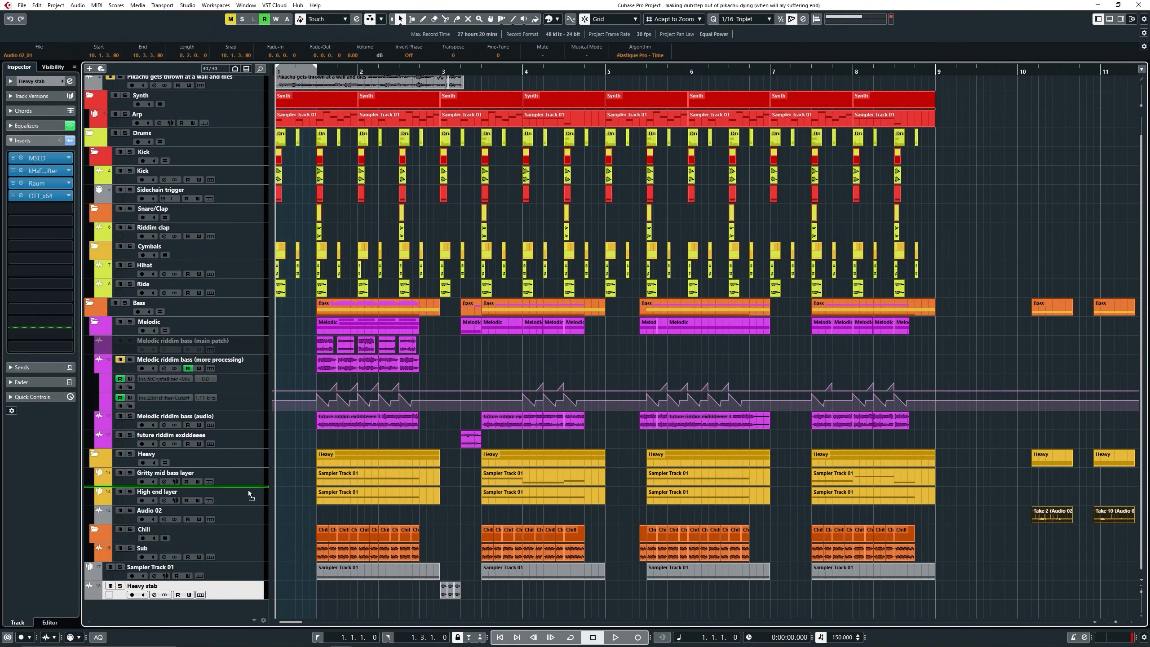
drag(248, 489, 255, 521)
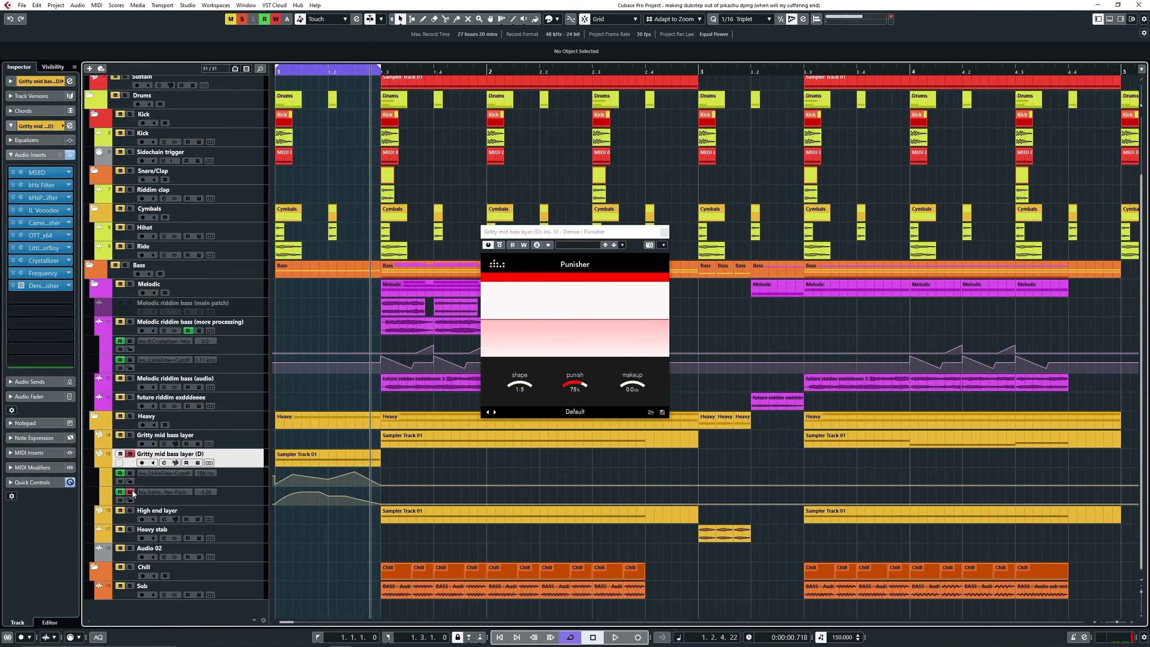
- Play the Gritty mid bass layer (D) clip with all inserts bypassed, and re-enable MSED and kHs Filter
key(space)
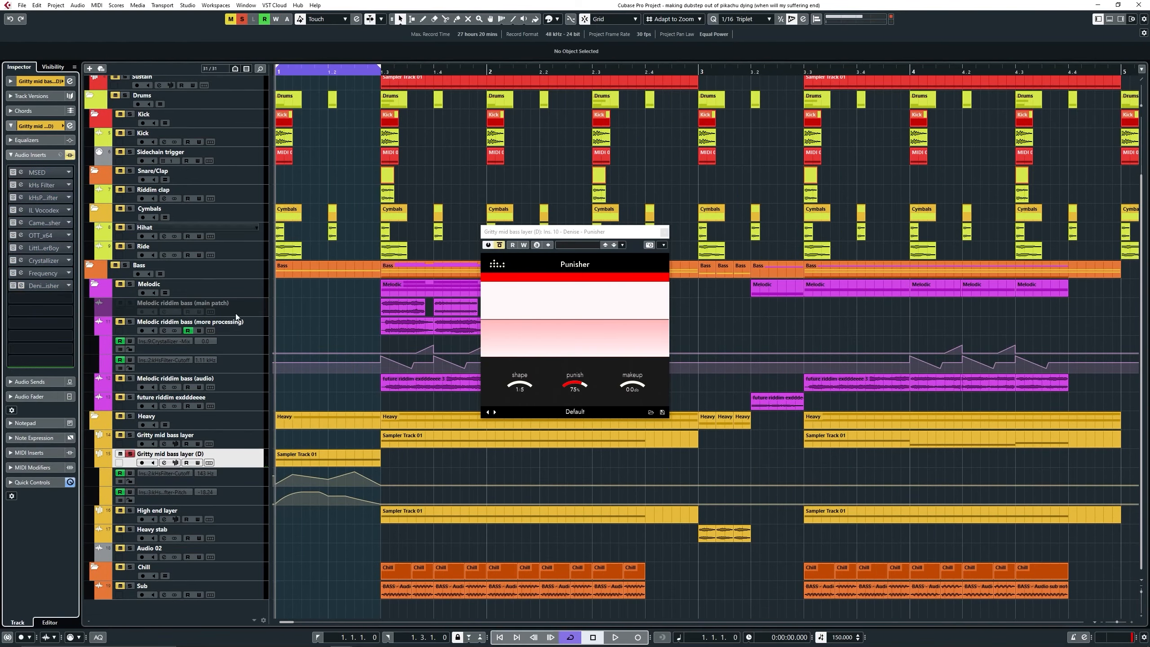
click(293, 458)
key(space)
click(13, 173)
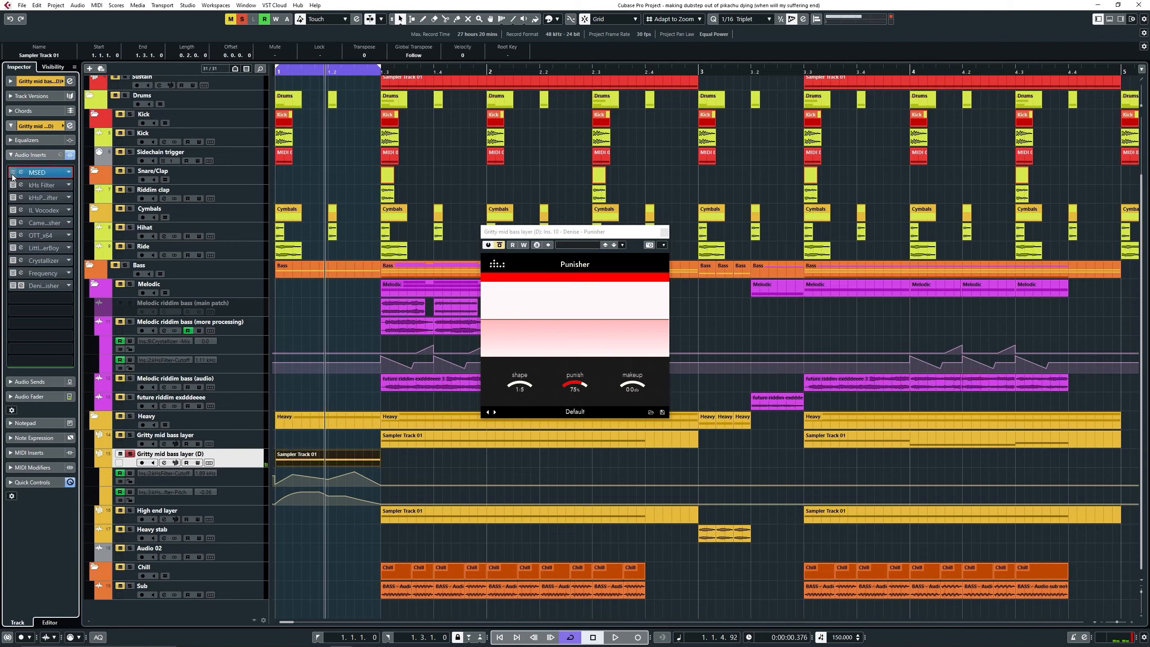
click(13, 184)
click(276, 73)
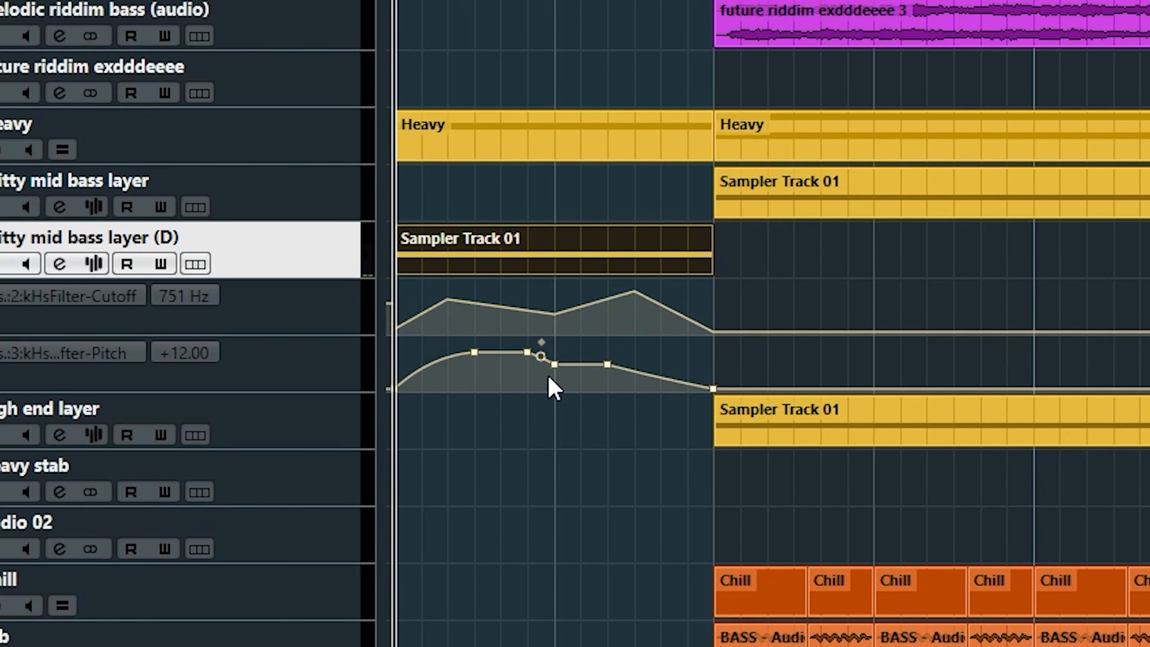
- Play the Gritty mid bass layer (D) loop while re-enabling its kHs pitch shifter, IL Vocodex and the insert below Vocodex
key(space)
key(space)
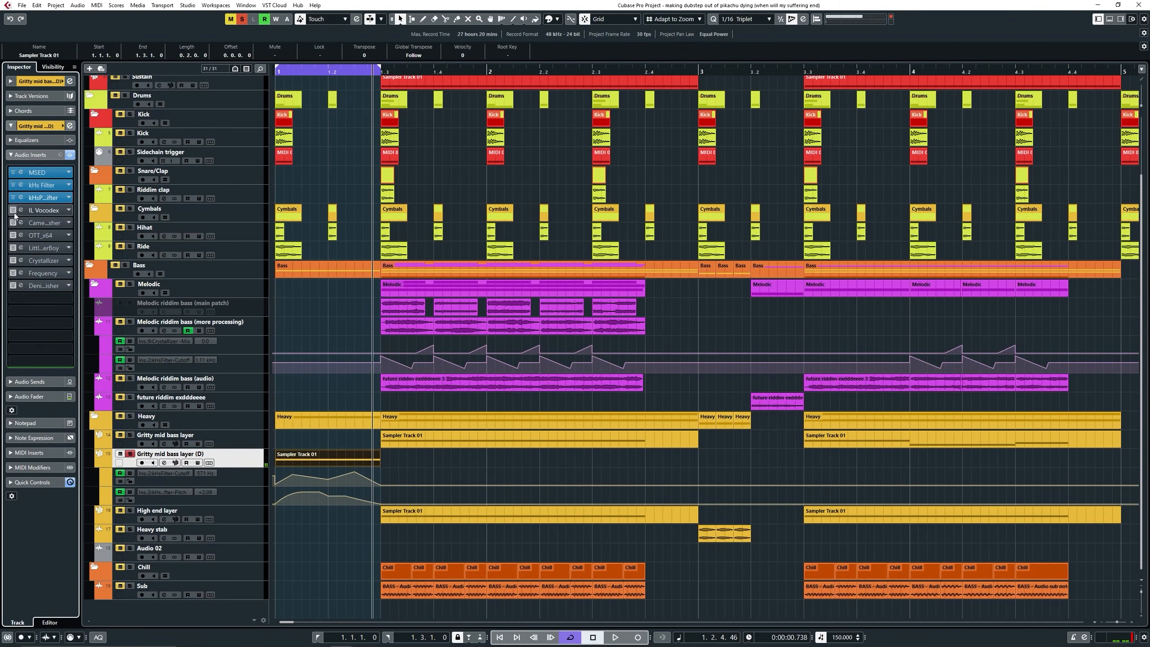
click(13, 210)
click(12, 222)
key(space)
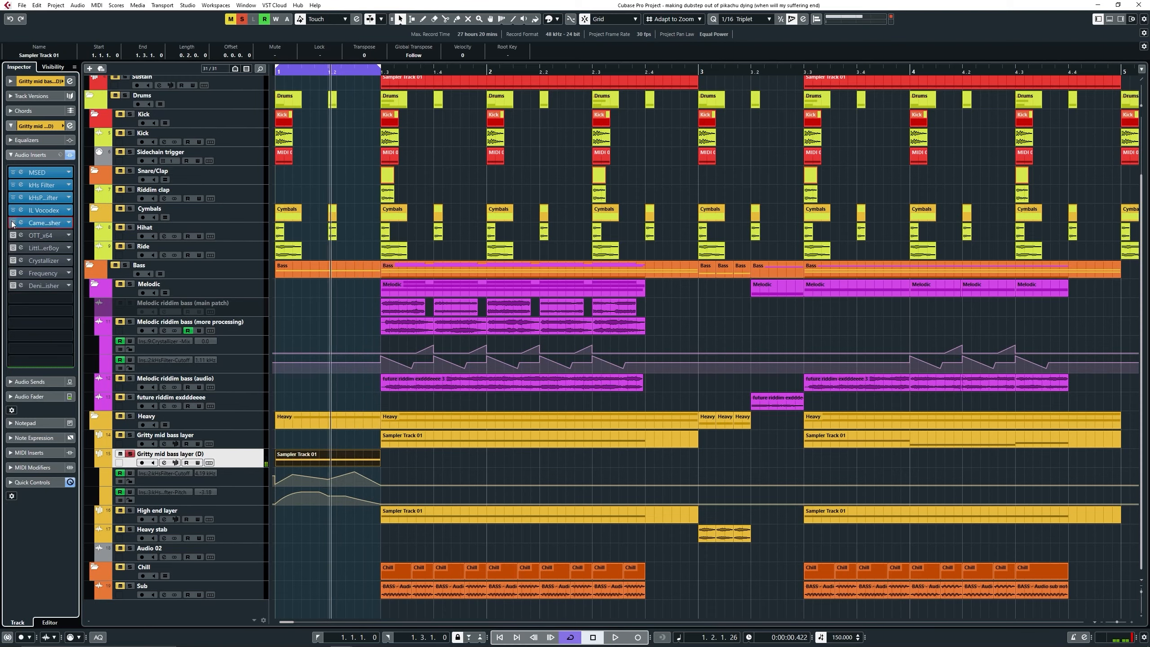
- Play the Gritty mid bass layer (D) loop while re-enabling its OTT and Little AlterBoy inserts
key(space)
key(space)
click(13, 235)
click(12, 248)
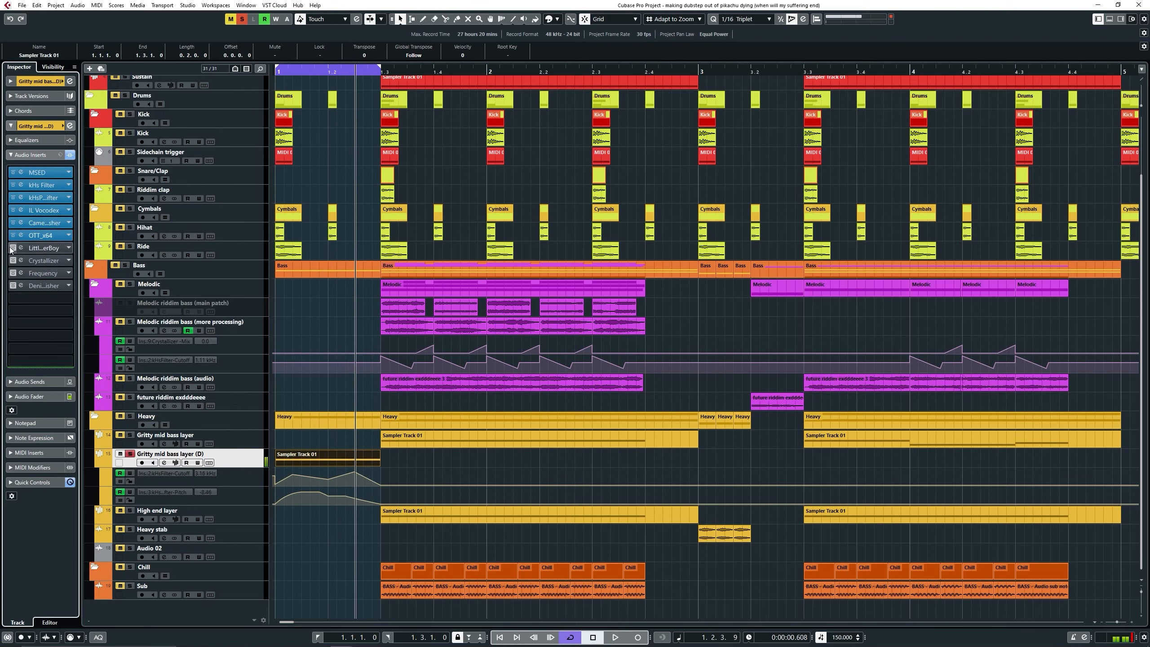
click(19, 248)
click(765, 251)
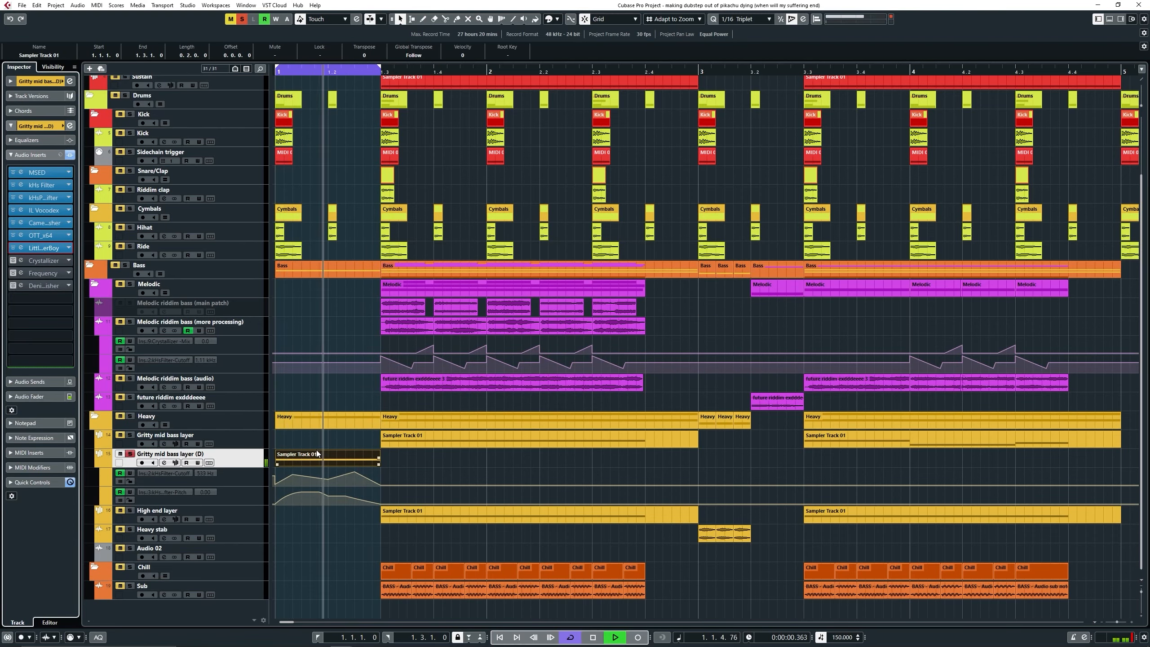
- Play the Gritty mid bass layer (D) loop while re-enabling the Crystallizer, Frequency and Denise Punisher inserts, and view the Punisher settings
key(space)
click(16, 261)
click(21, 260)
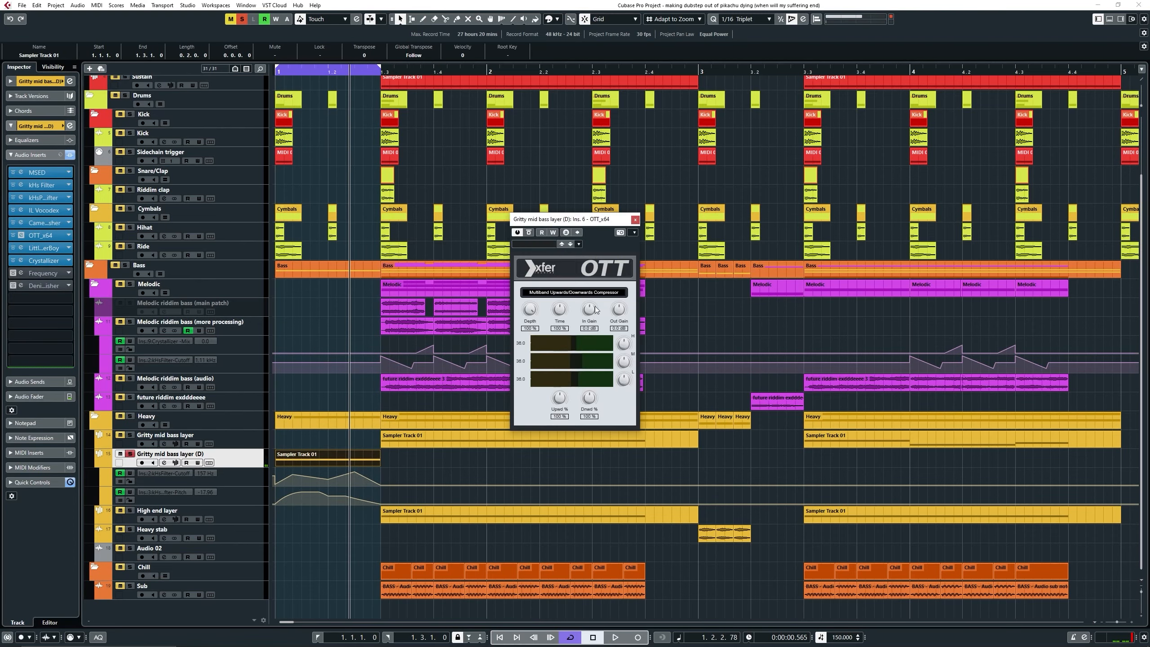
click(765, 252)
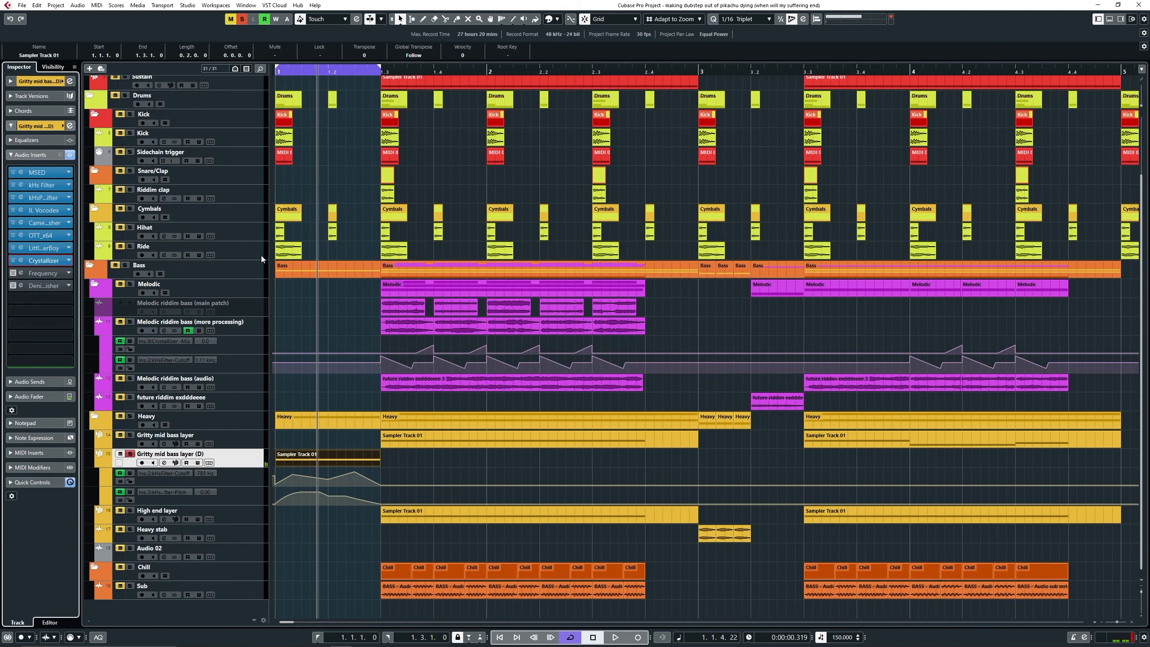
click(13, 273)
click(22, 285)
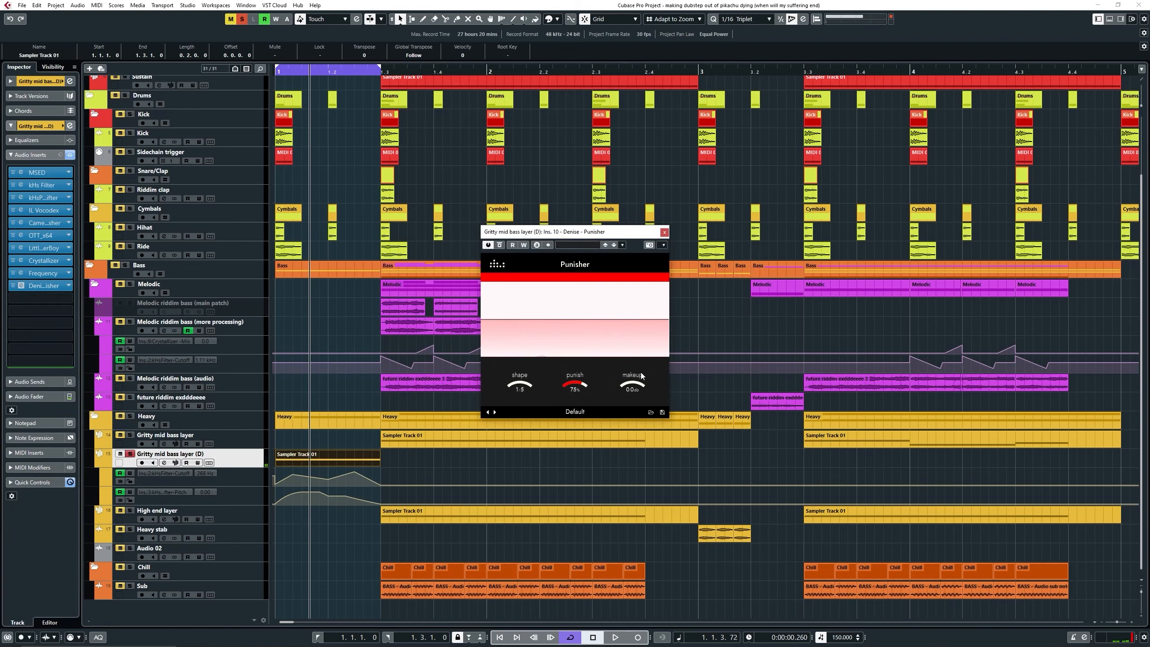
key(space)
- Add Disperser in the empty insert slot below Denise Punisher on Gritty mid bass layer (D)
click(45, 299)
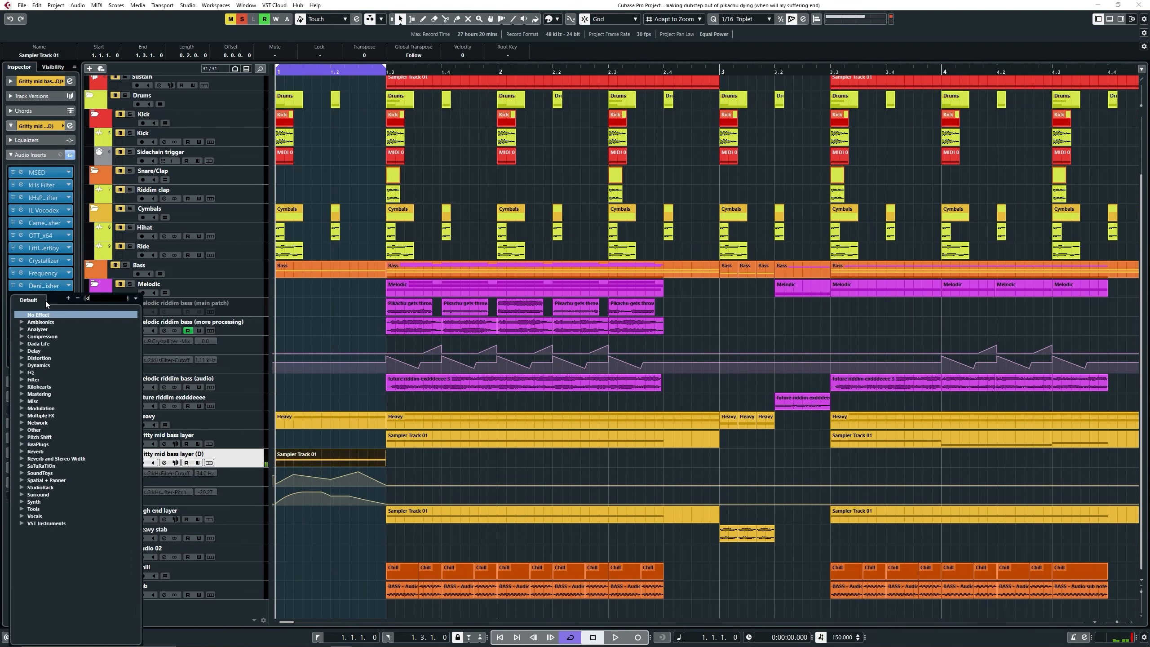
text(disper)
key(Return)
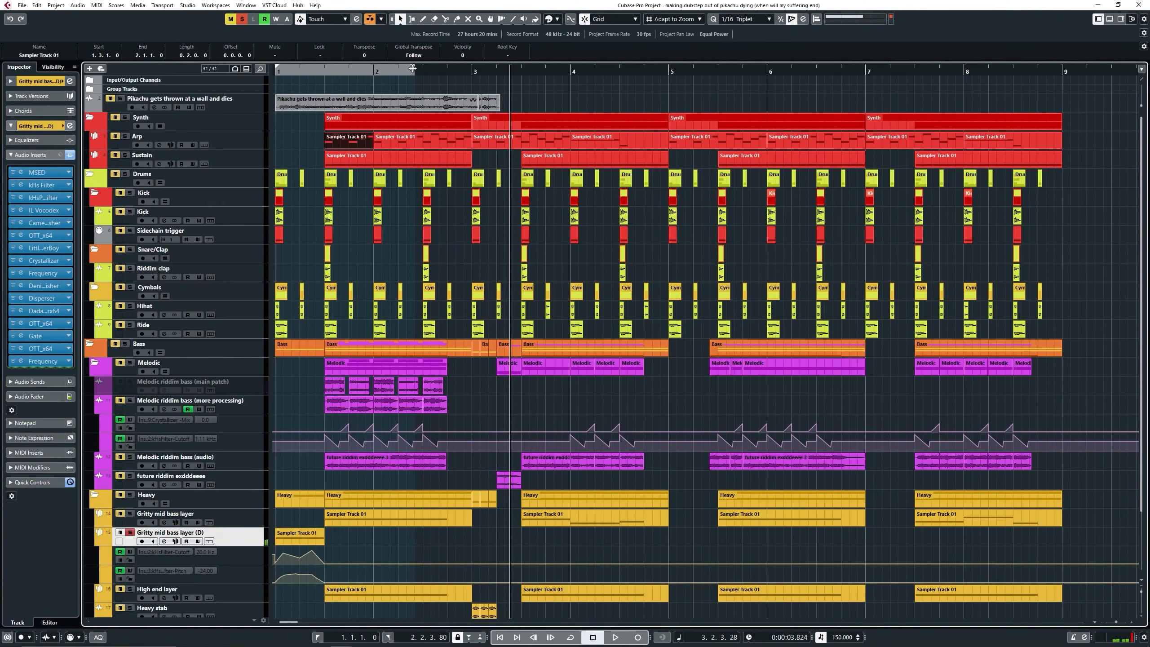
- Set the locators from bar 1 to 2.3 and export that range as an audio mixdown named BASS - doggy
drag(413, 68, 423, 69)
drag(314, 73, 275, 73)
click(21, 6)
mouse_move(68, 144)
click(169, 144)
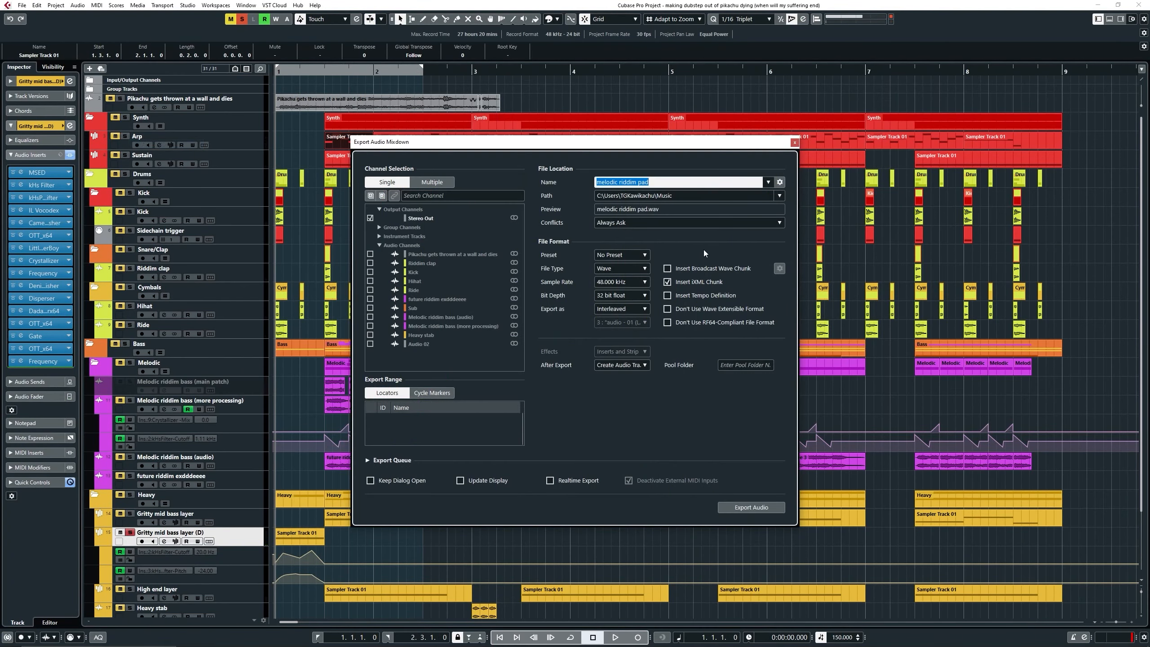
text(BASS - dog)
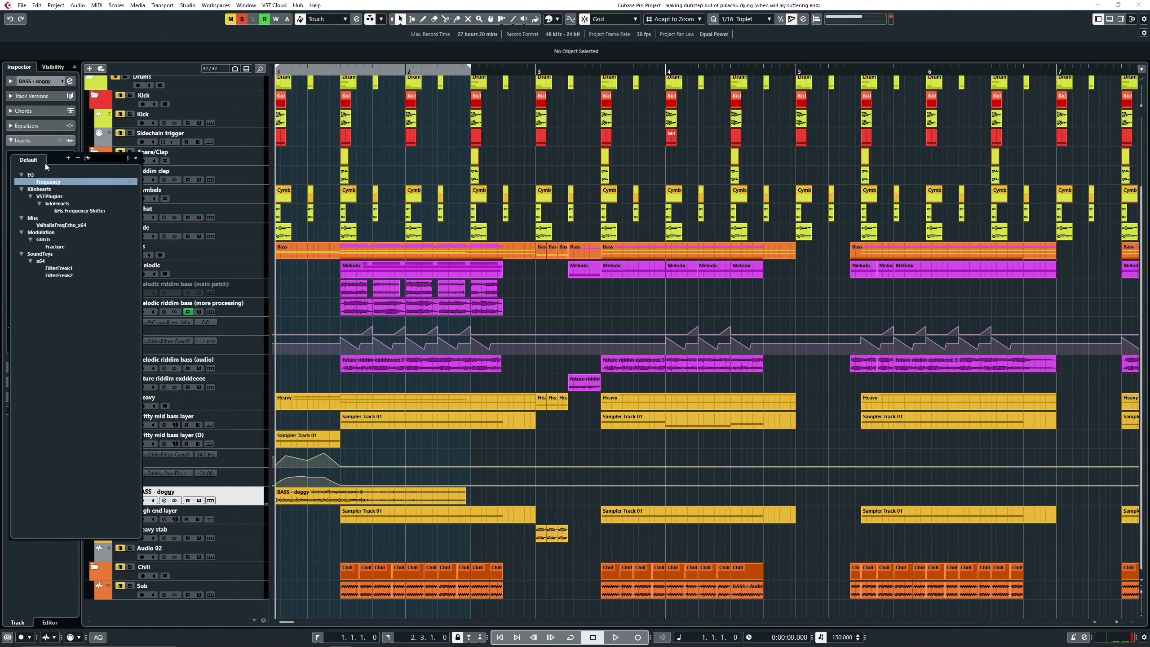
- Insert the Frequency EQ on the BASS - doggy track, open its settings and play the bounced clip
key(Return)
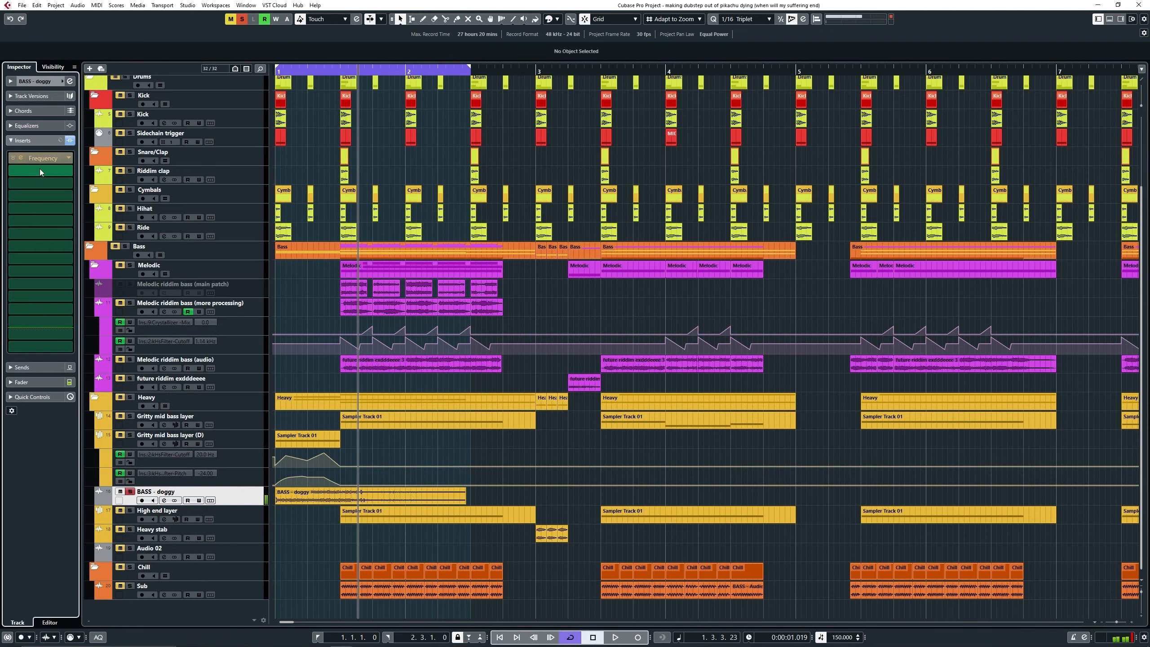
click(41, 160)
key(space)
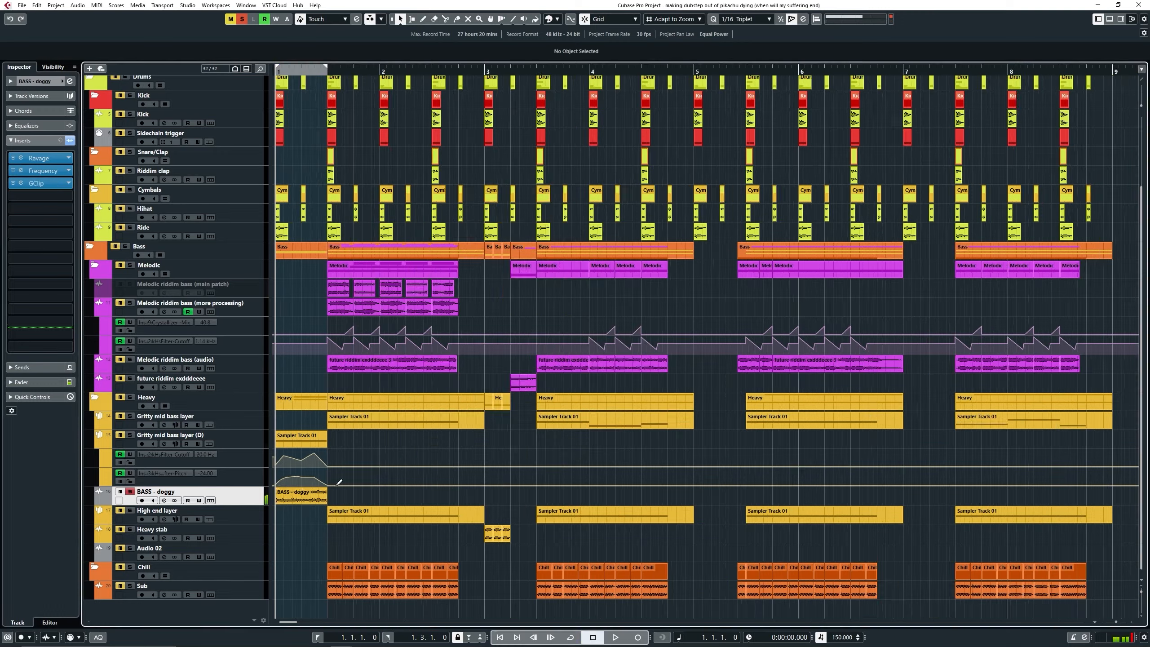
click(324, 493)
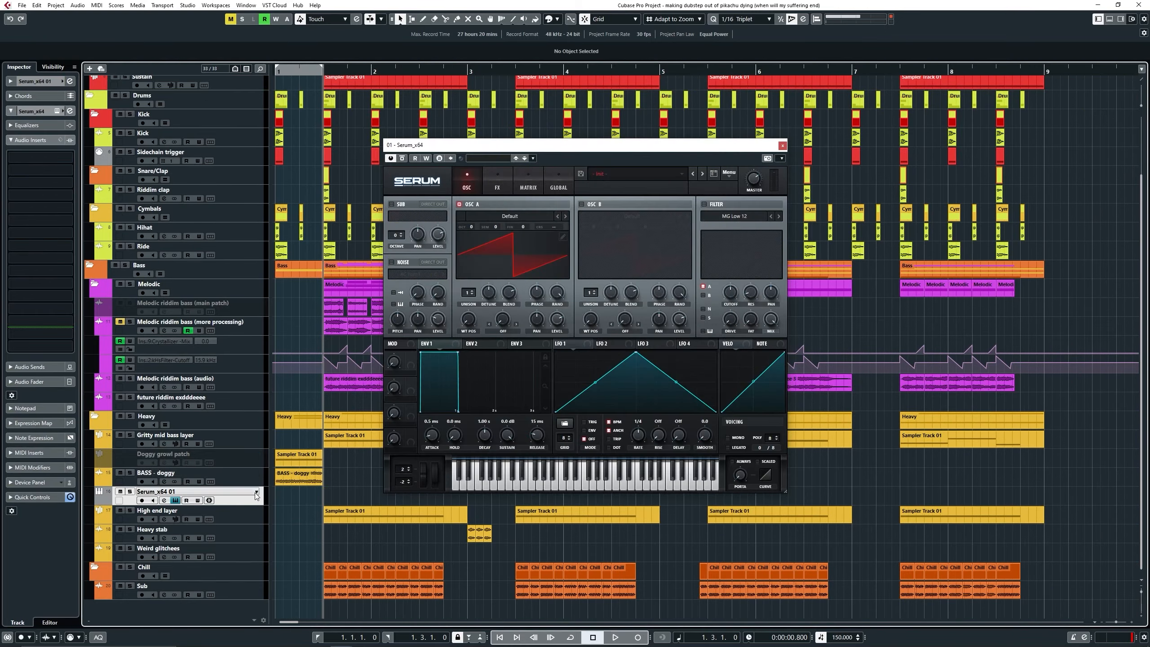
- Color the new Serum_x64 01 instrument track orange
right_click(251, 492)
click(237, 565)
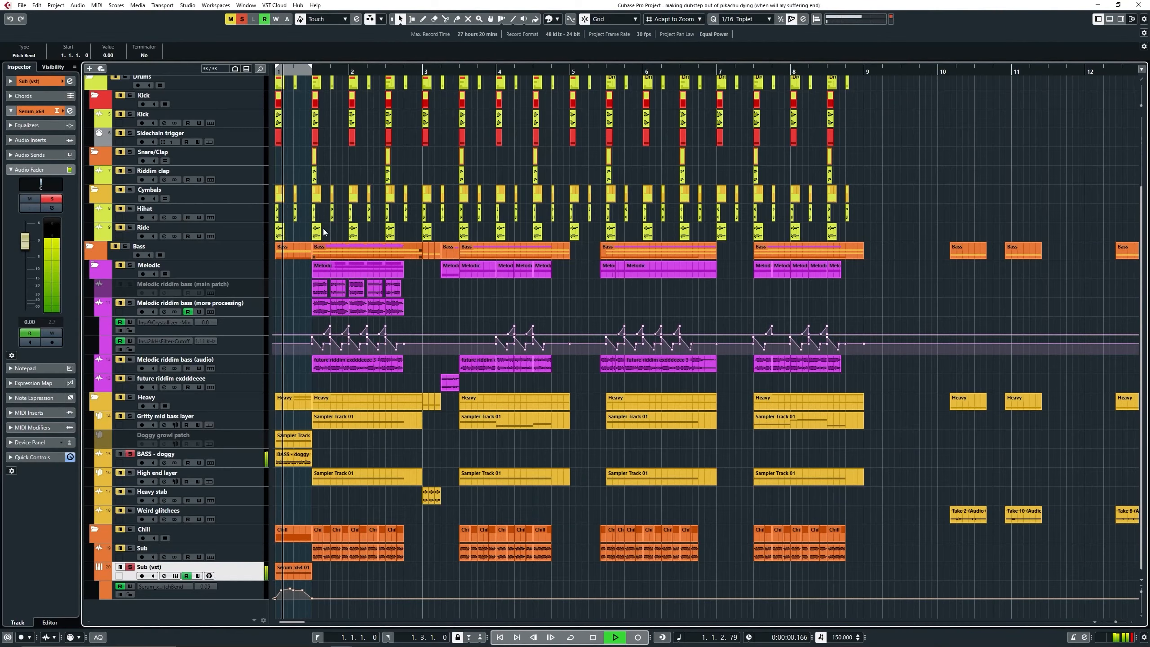
- Move the second BASS - doggy clip onto the Weird glitchees track and reverse it with Direct Offline Processing as a new version
scroll(324, 458, up, 2)
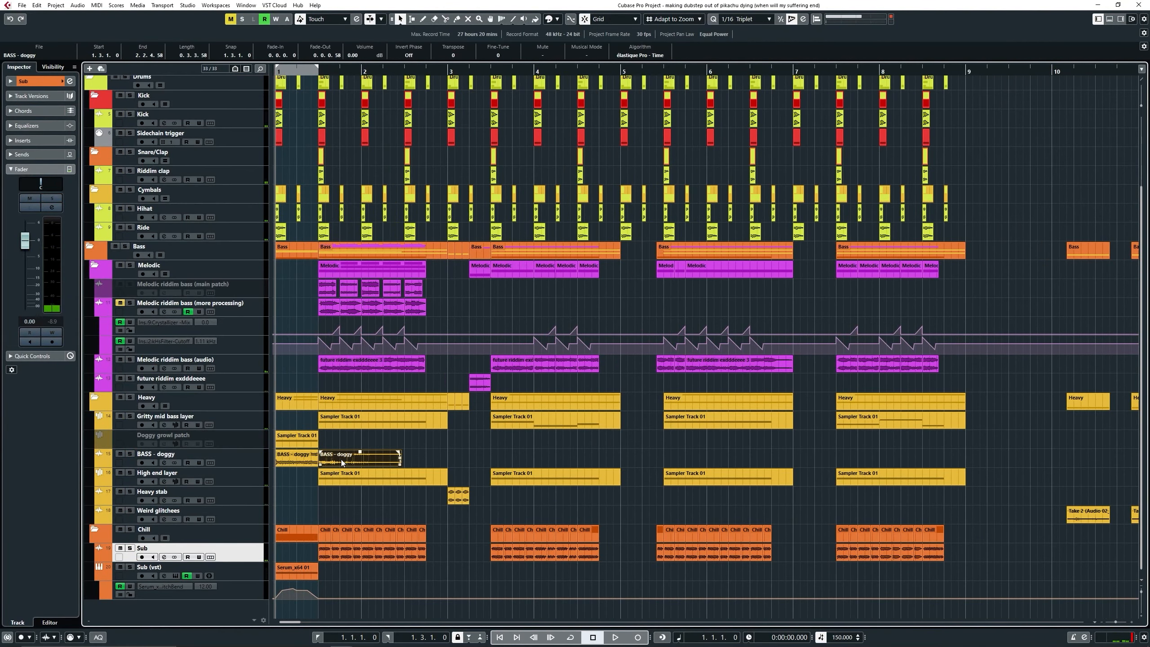
drag(341, 462, 345, 511)
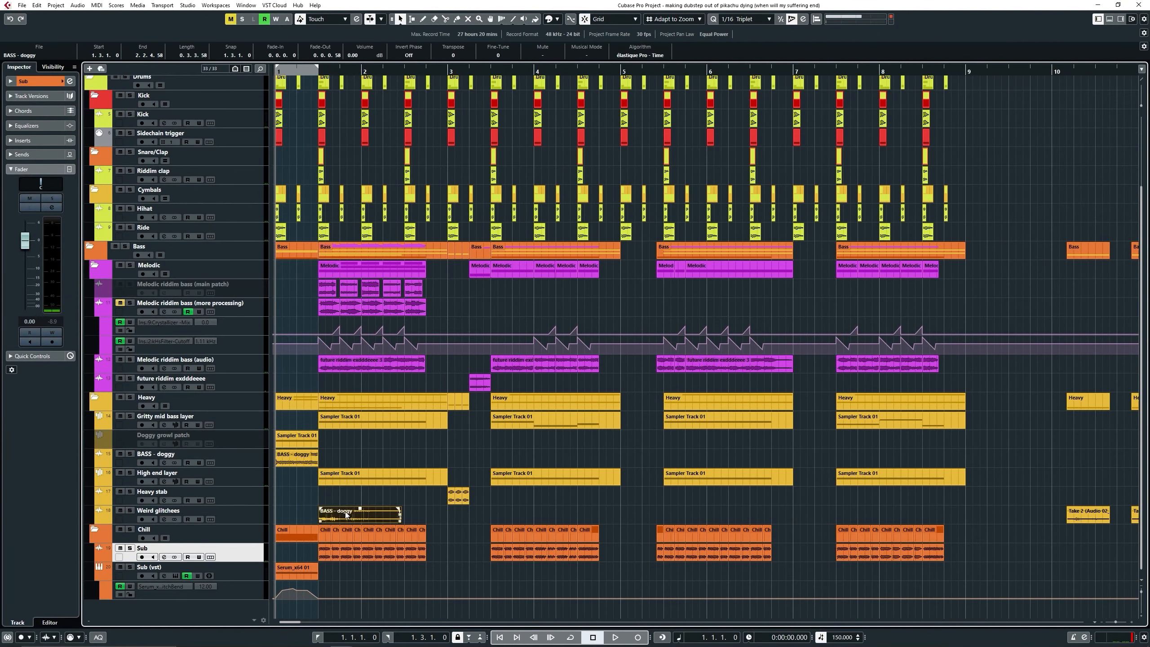
key(F7)
click(523, 221)
text(rev)
key(Return)
click(583, 354)
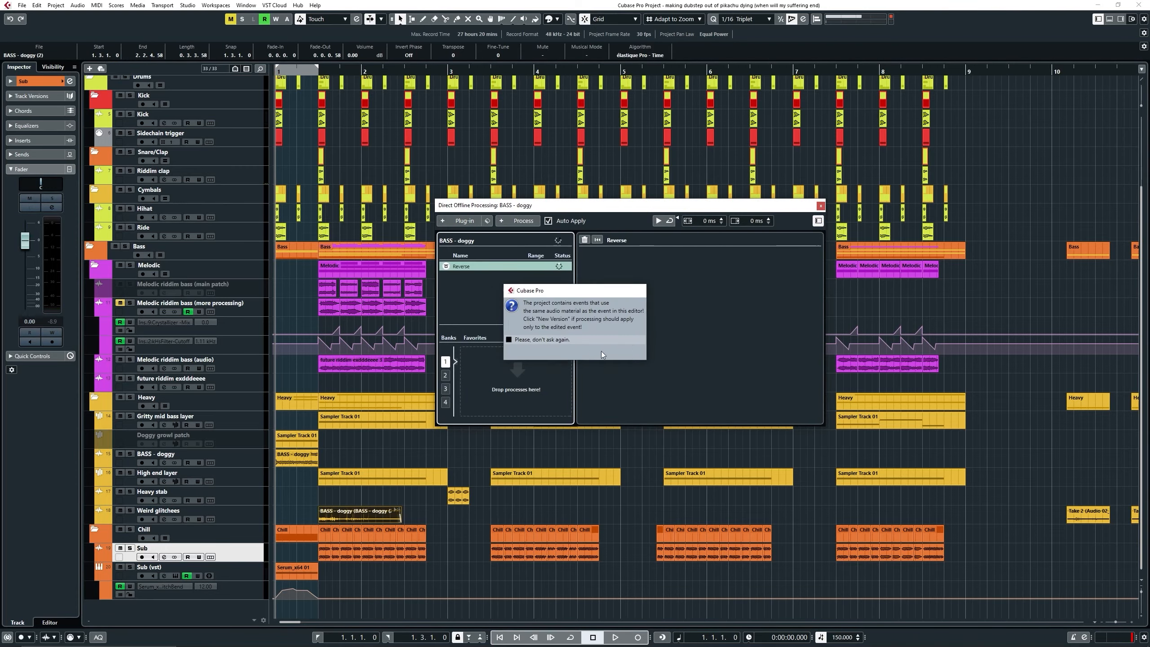
click(543, 287)
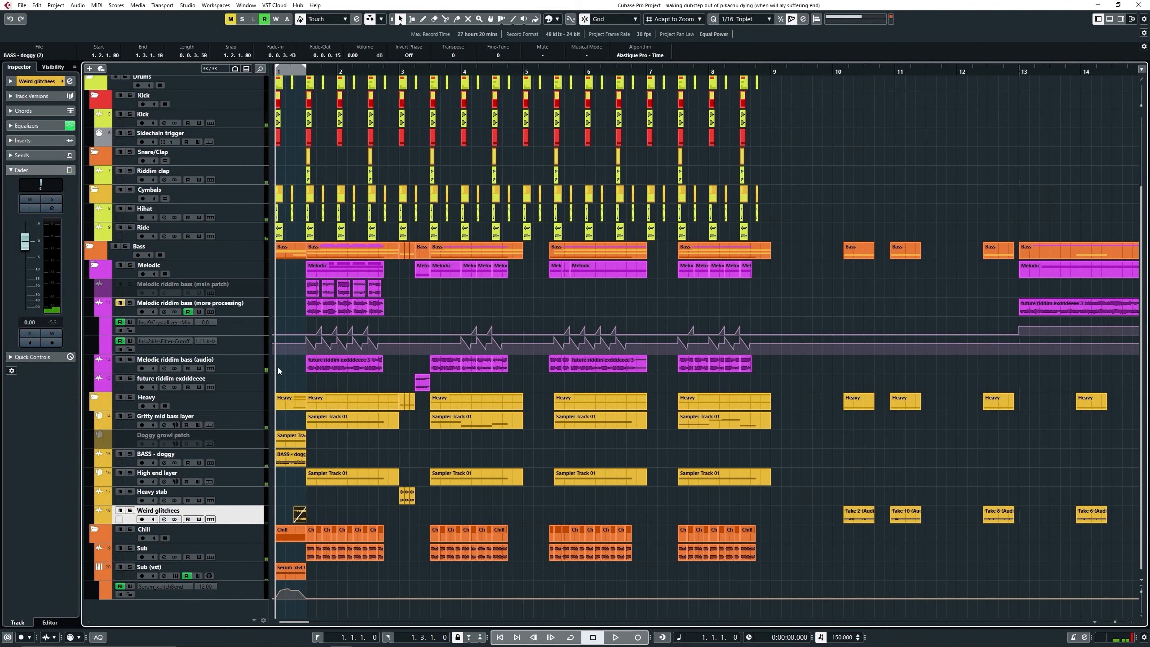